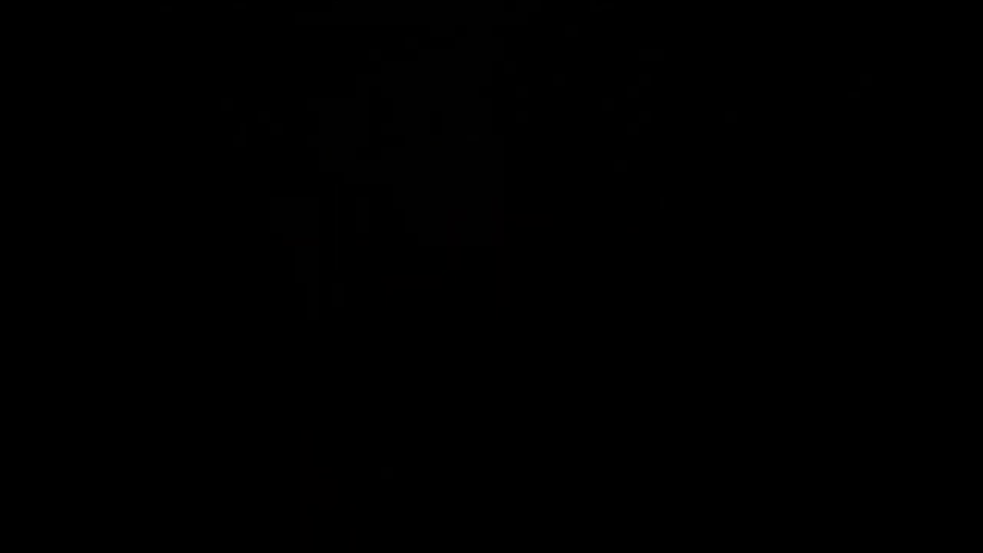
Step: Orbit and zoom around the character to inspect the shoes, ending front-on
scroll(377, 279, down, 1)
scroll(377, 280, up, 3)
scroll(470, 396, up, 2)
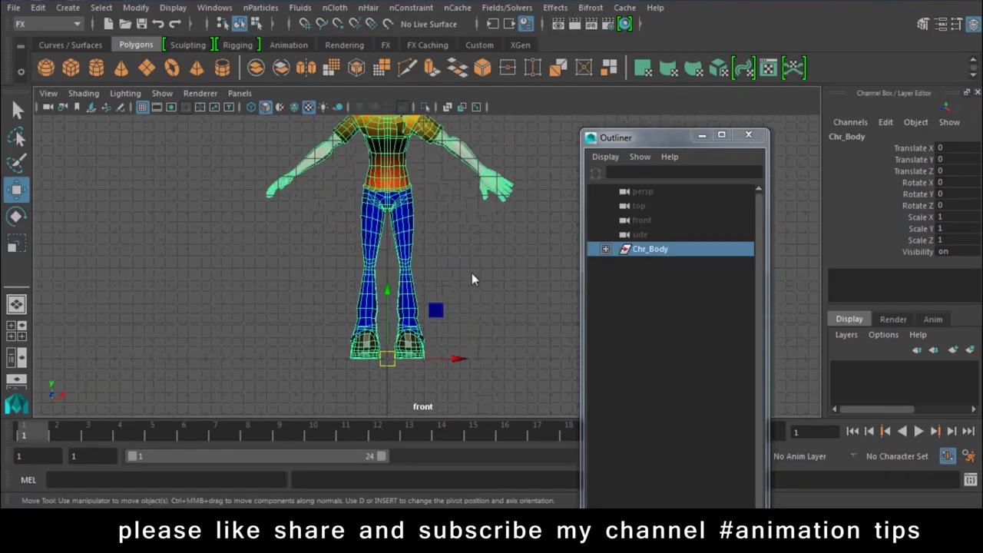
key(space)
key(space)
scroll(380, 337, up, 3)
scroll(461, 384, up, 3)
mouse_move(533, 456)
alt+mouse_down()
mouse_move(487, 389)
mouse_move(482, 324)
mouse_move(443, 318)
alt+mouse_up()
scroll(383, 307, up, 3)
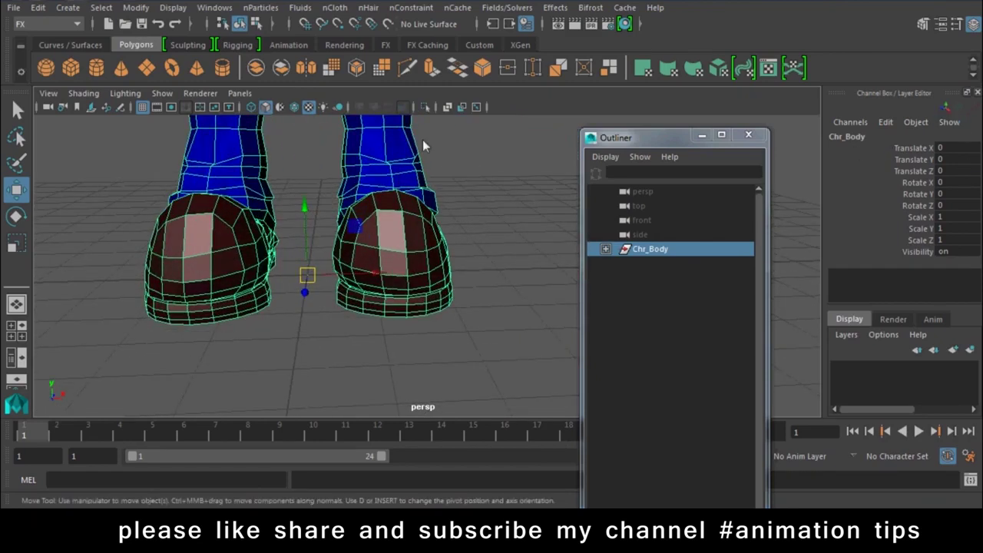
scroll(423, 146, down, 5)
scroll(365, 362, up, 2)
scroll(365, 362, down, 3)
alt+drag(312, 221, 346, 230)
Step: Put the character on a new display layer named layer1chr and set it to Template
click(970, 351)
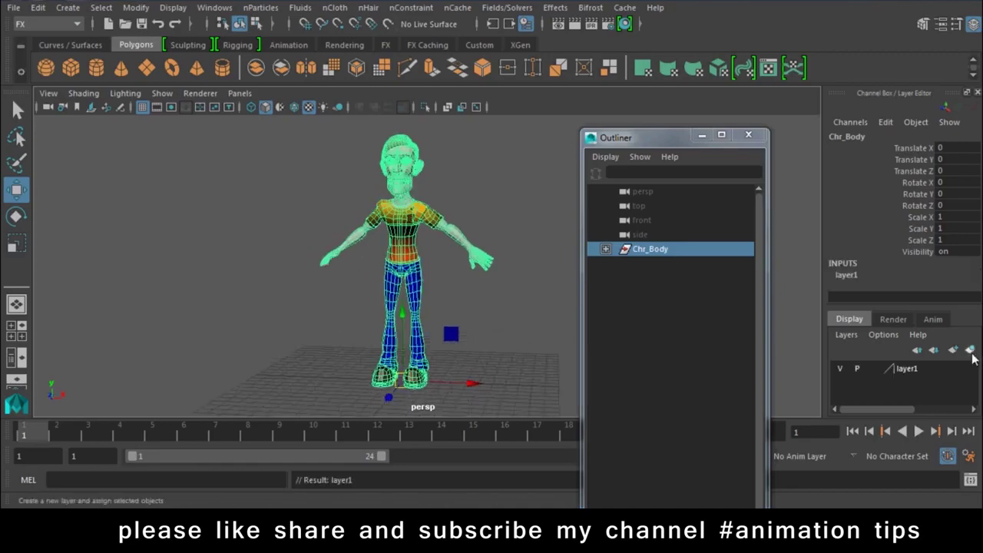
double_click(906, 368)
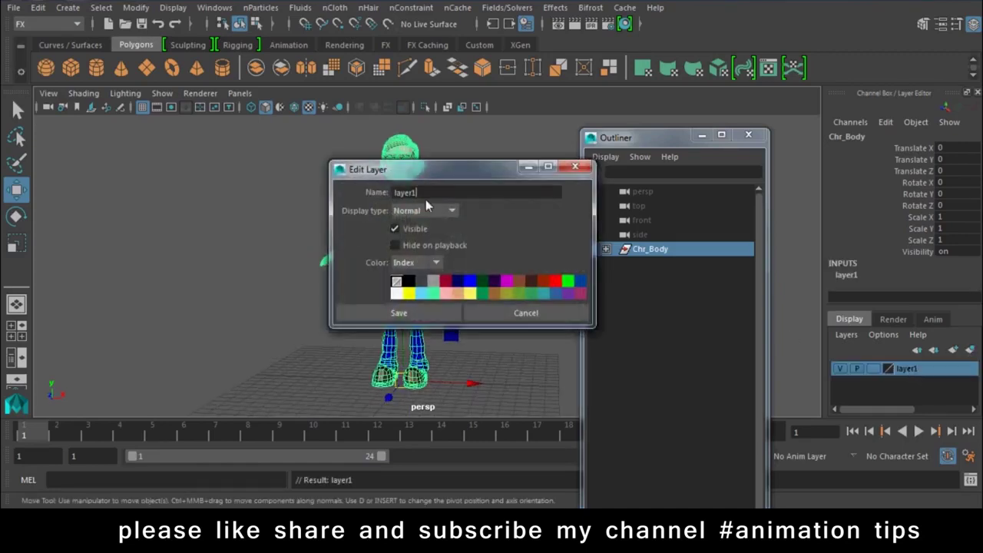
text(chr)
click(393, 313)
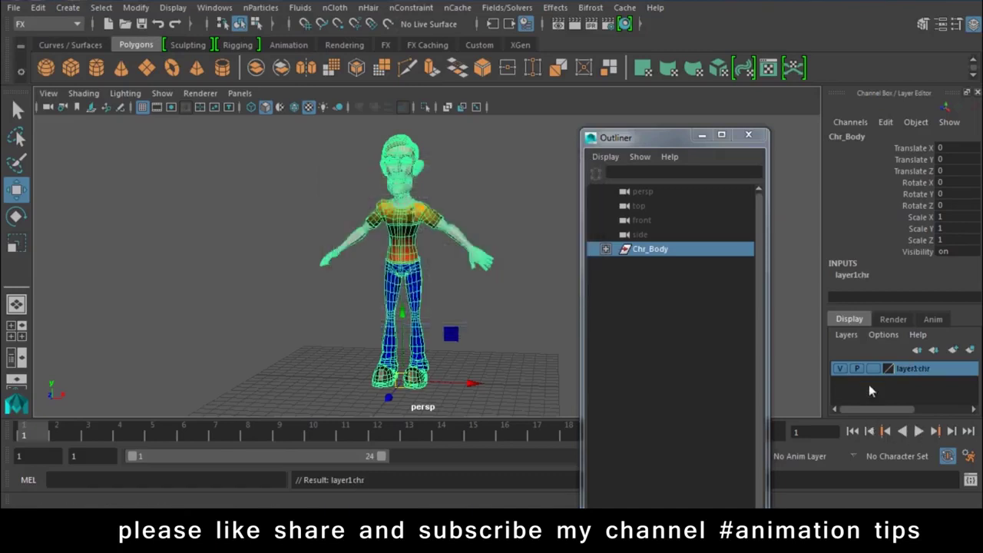
click(873, 373)
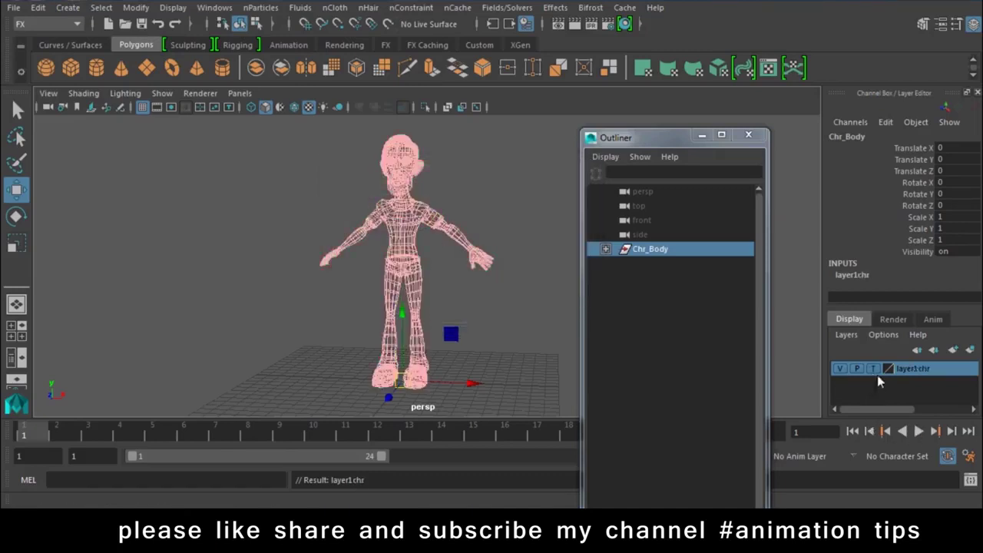
Step: Close the Outliner and frame the leg and foot in the side view
click(490, 298)
mouse_move(519, 306)
alt+mouse_down()
mouse_move(284, 292)
mouse_move(443, 301)
mouse_move(423, 303)
alt+mouse_up()
click(749, 136)
key(space)
drag(523, 220, 592, 220)
alt+middle_drag(386, 335, 484, 307)
scroll(418, 213, down, 3)
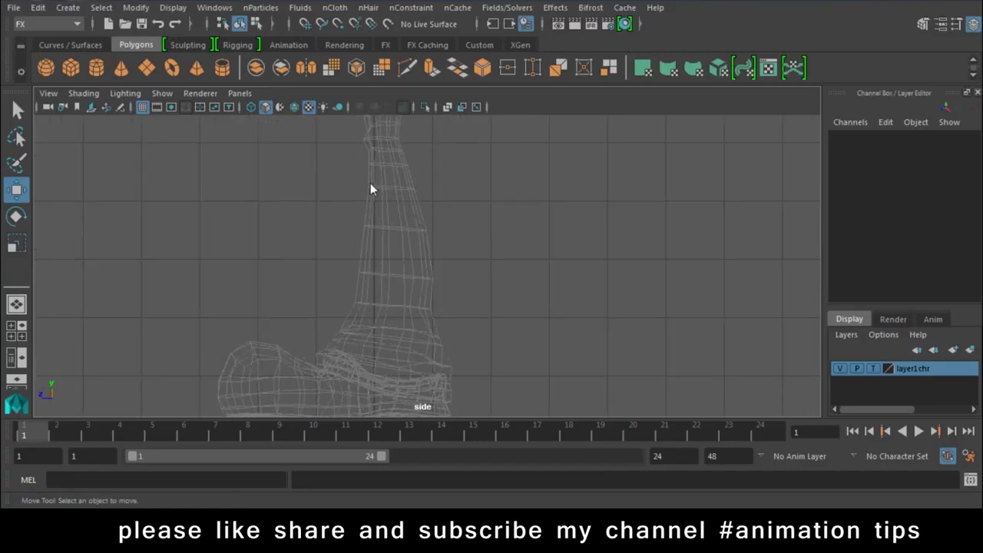
Step: Frame the whole leg and switch the menu set to Rigging
scroll(376, 217, down, 3)
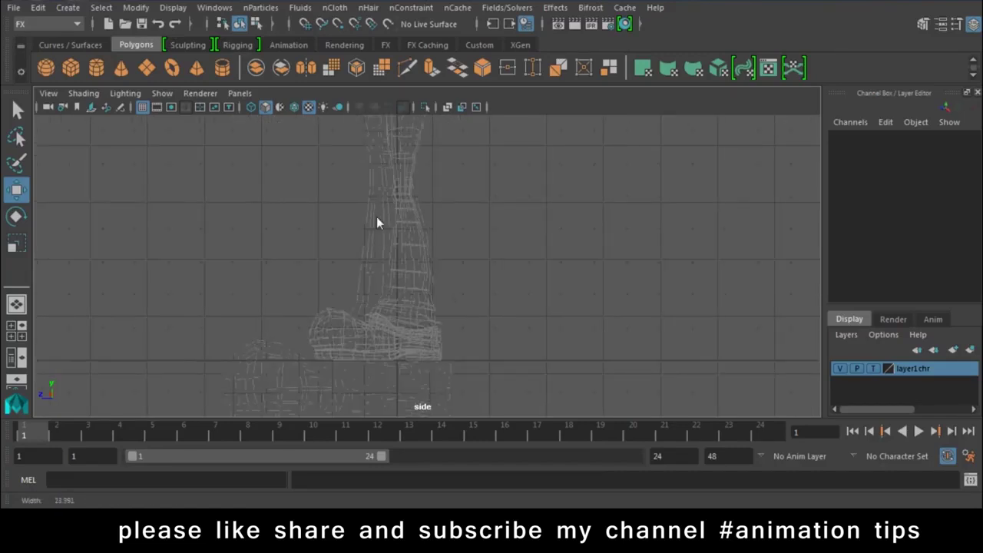
alt+middle_drag(376, 216, 430, 346)
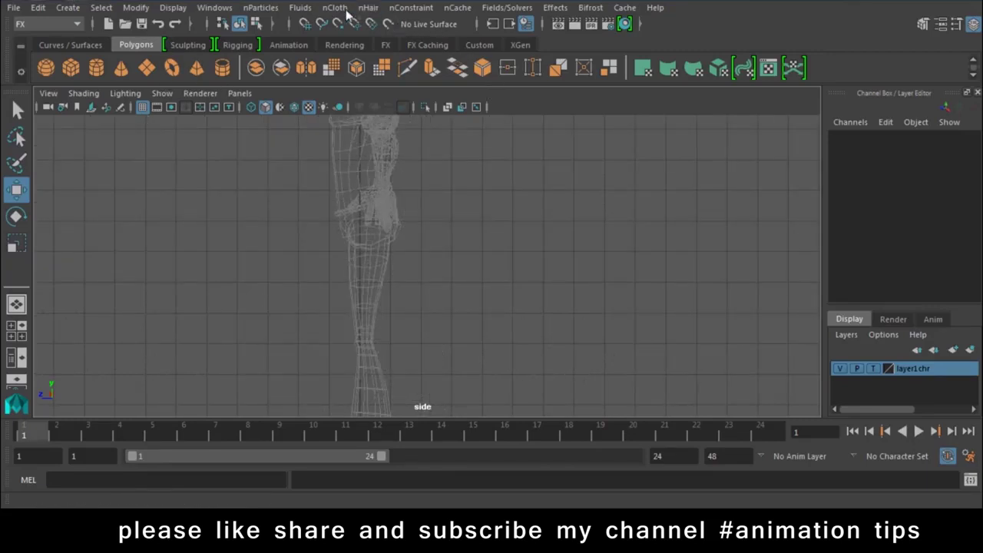
click(67, 24)
click(34, 55)
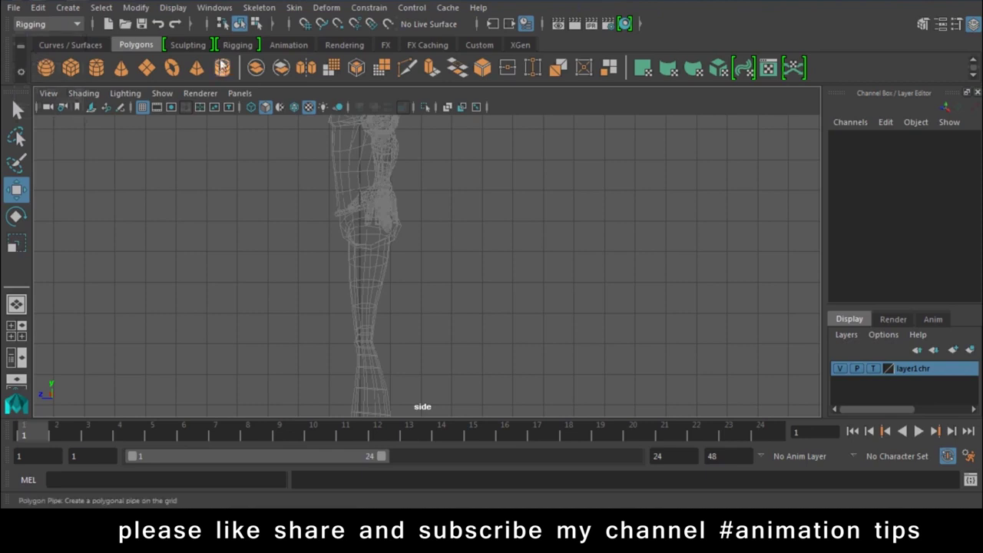
Step: Draw a trial four-joint chain down the leg from hip to heel
click(261, 7)
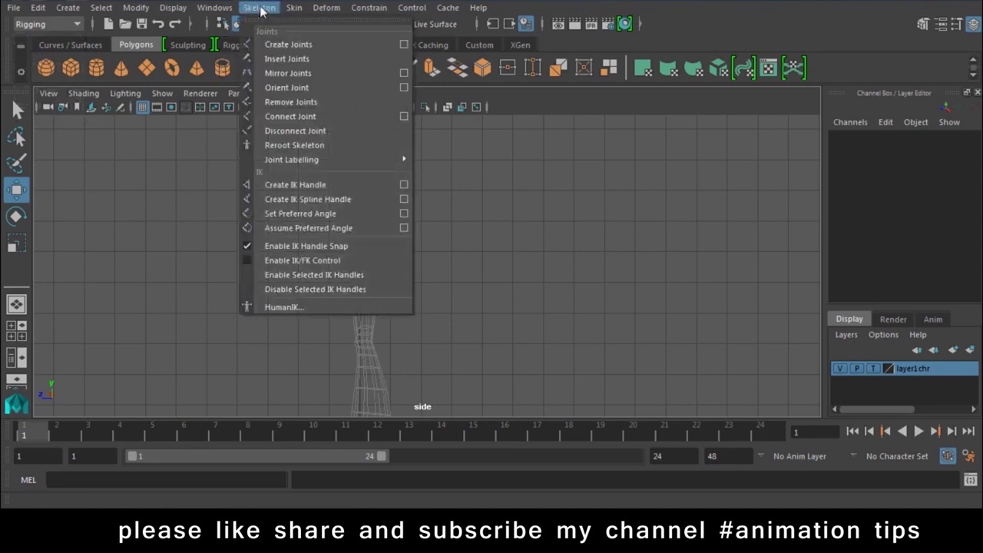
click(310, 43)
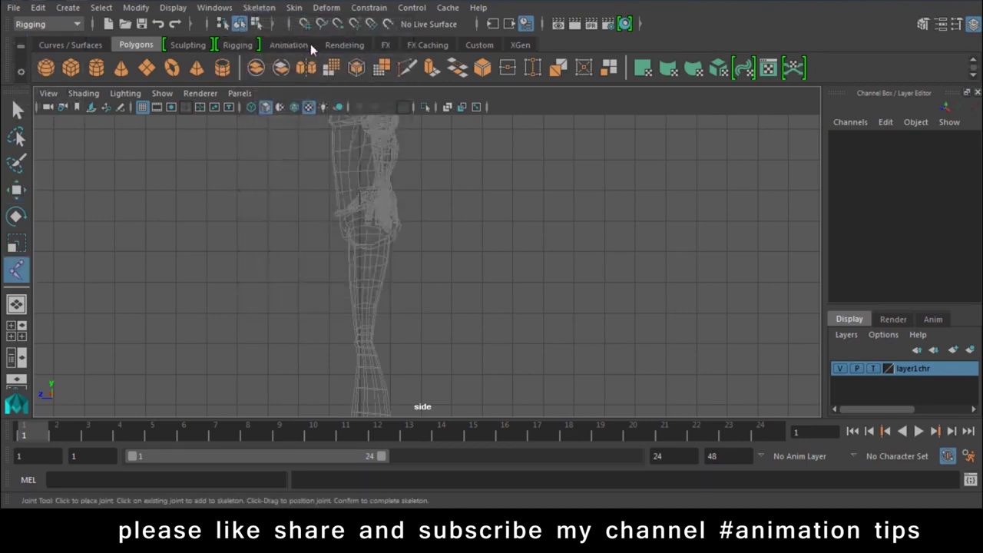
drag(370, 229, 368, 229)
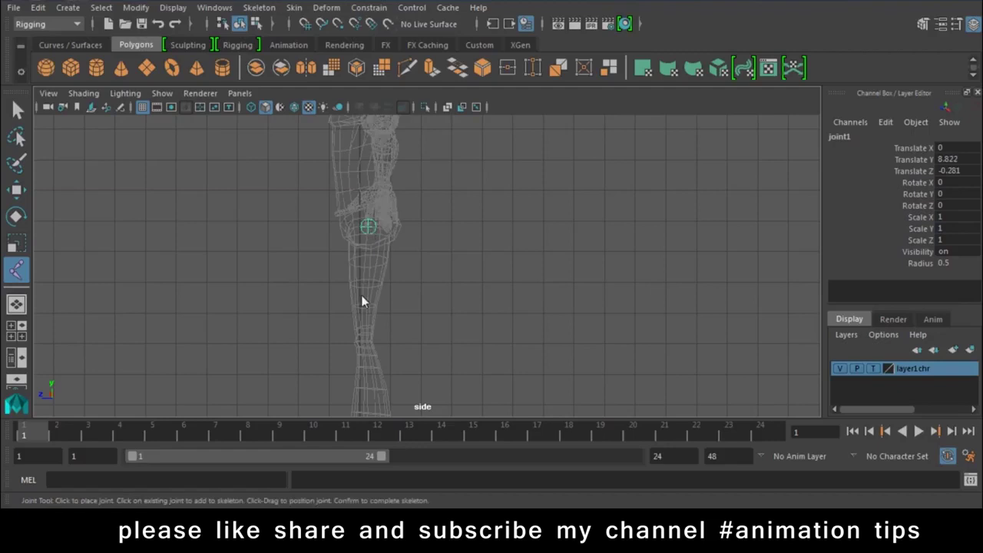
alt+middle_drag(361, 295, 388, 223)
mouse_move(394, 259)
mouse_down()
mouse_move(392, 270)
mouse_move(392, 252)
mouse_up()
scroll(394, 274, up, 2)
scroll(394, 274, up, 2)
drag(345, 280, 347, 282)
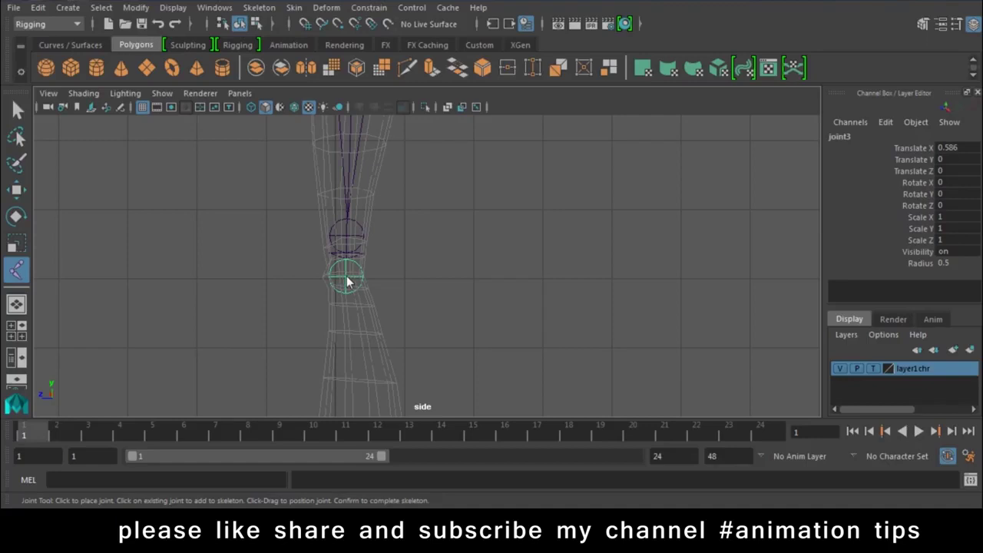
scroll(380, 270, down, 3)
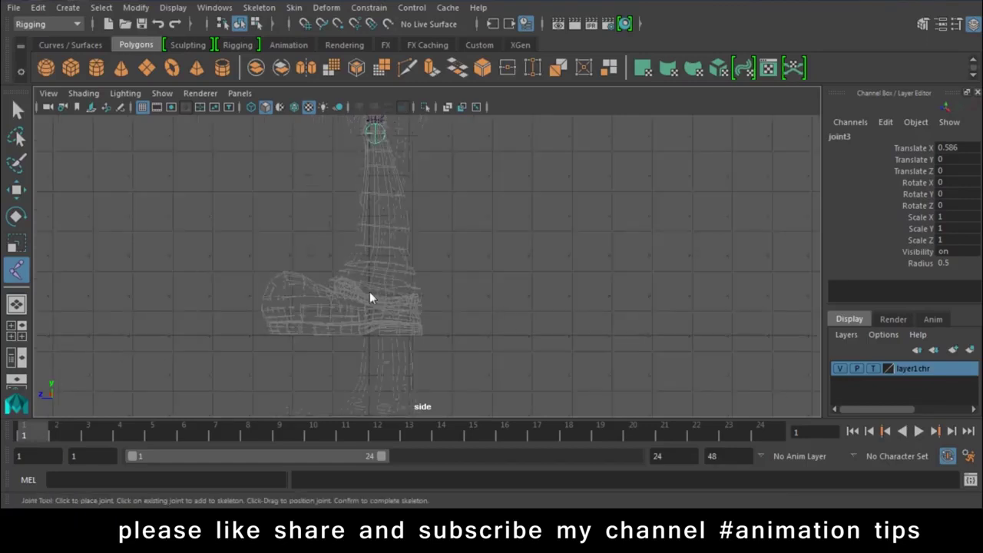
drag(401, 315, 402, 297)
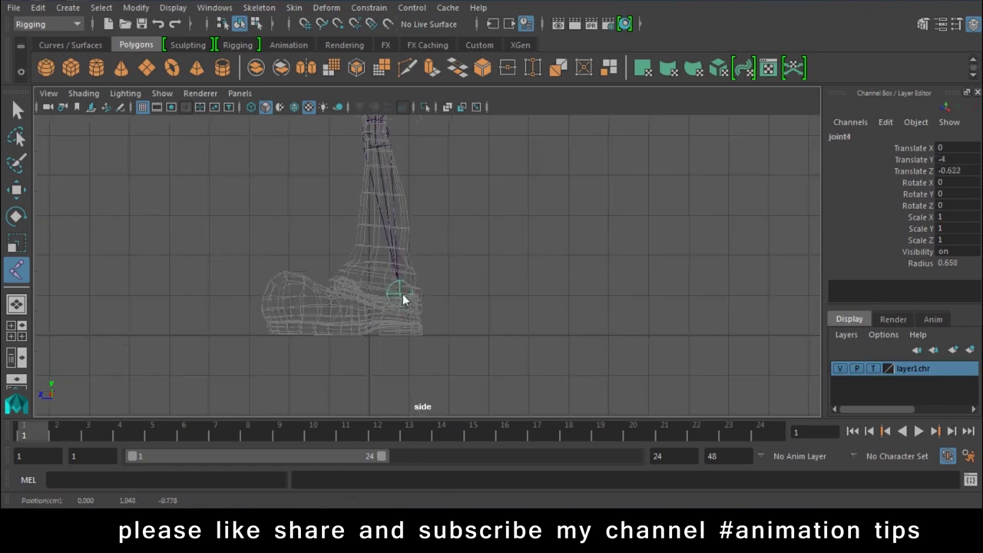
Step: Finish the trial chain, frame its root joint, then delete it
key(Return)
key(w)
key(f)
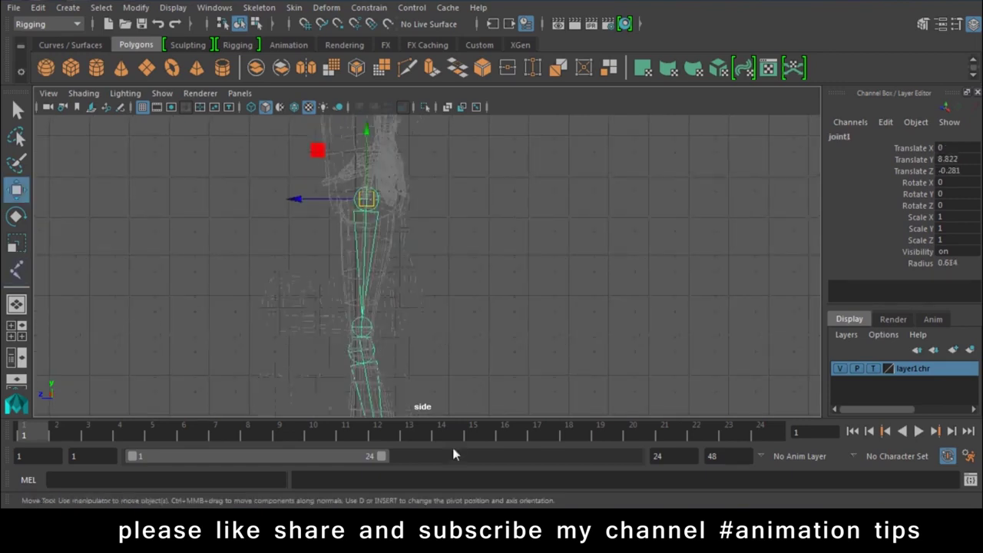
key(Delete)
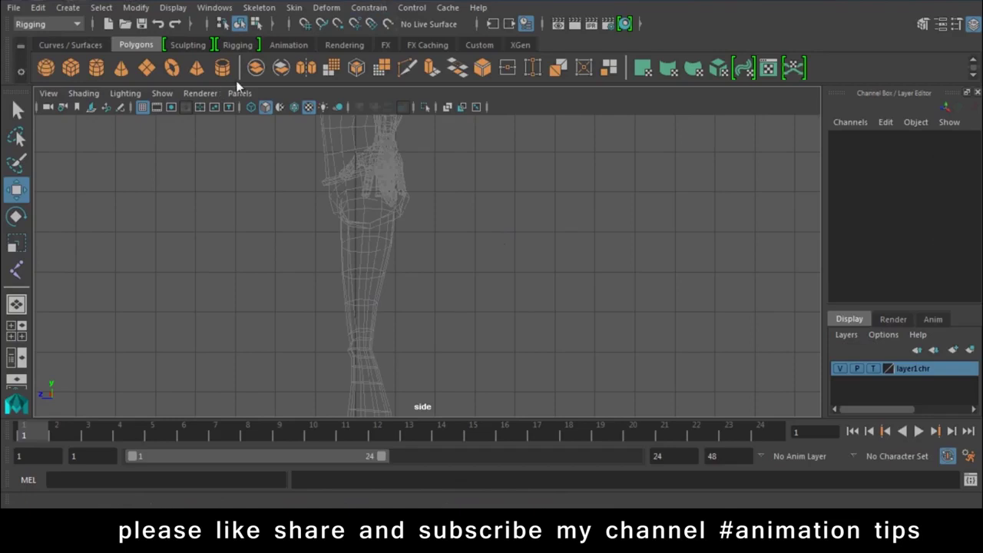
Step: Place hip, knee and ankle joints down the leg with the Joint Tool
double_click(17, 268)
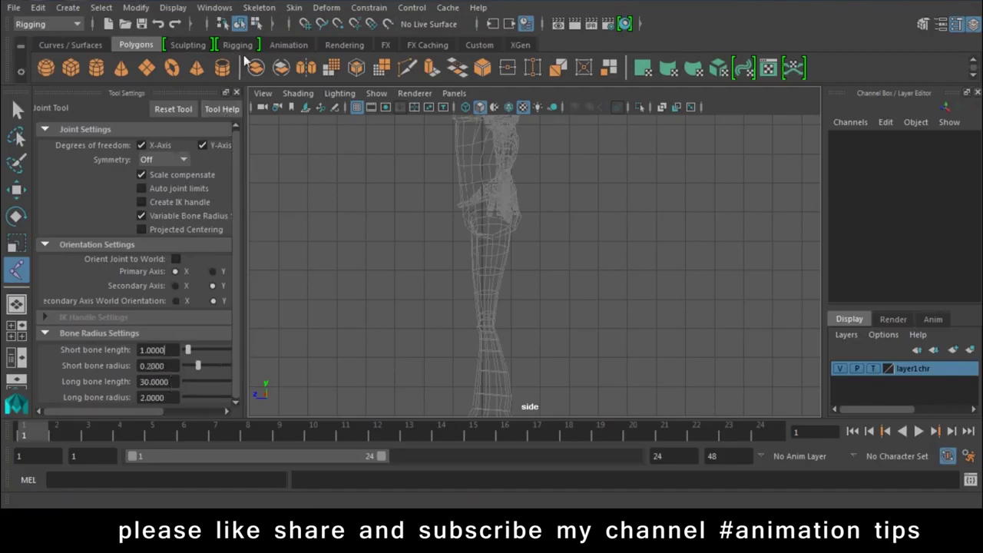
click(237, 92)
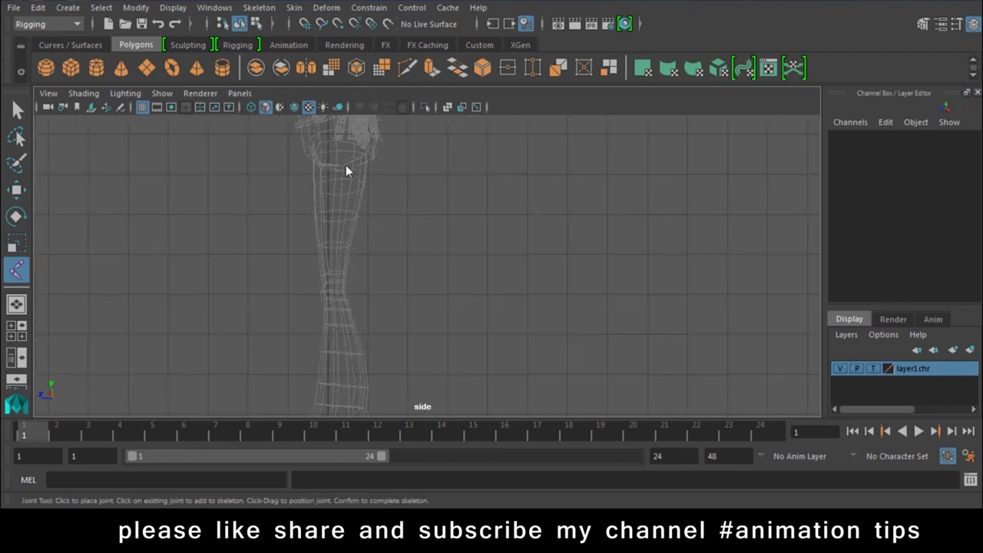
click(337, 142)
click(334, 284)
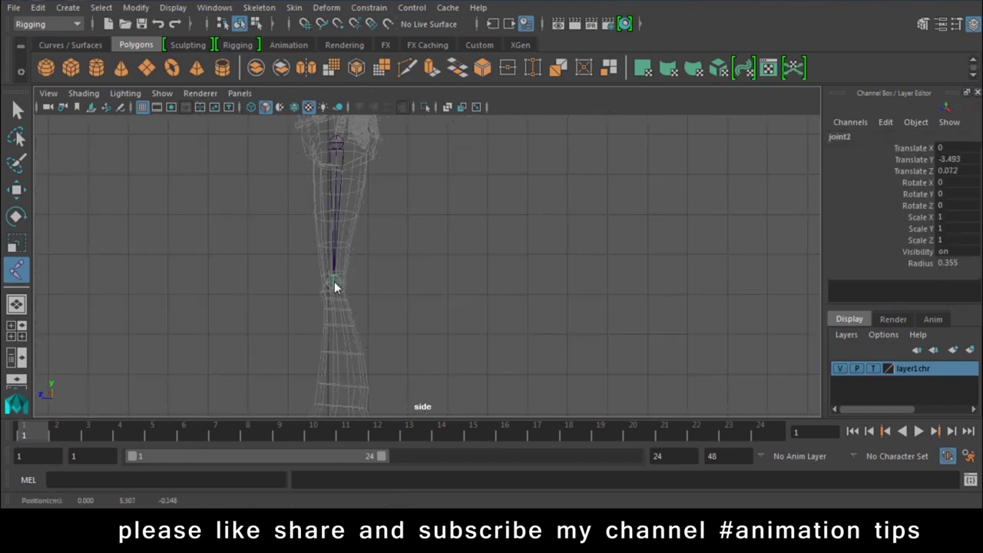
alt+middle_drag(341, 314, 358, 228)
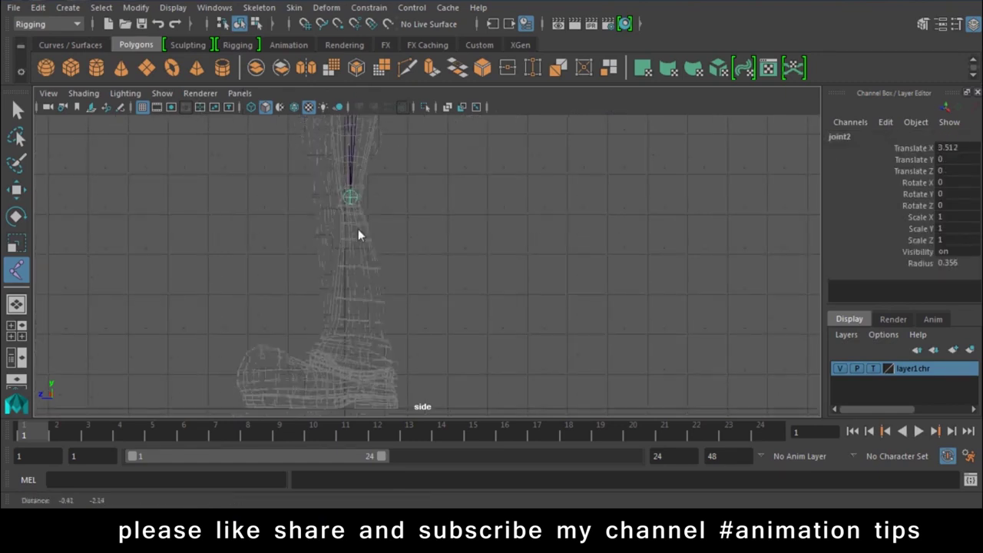
click(351, 215)
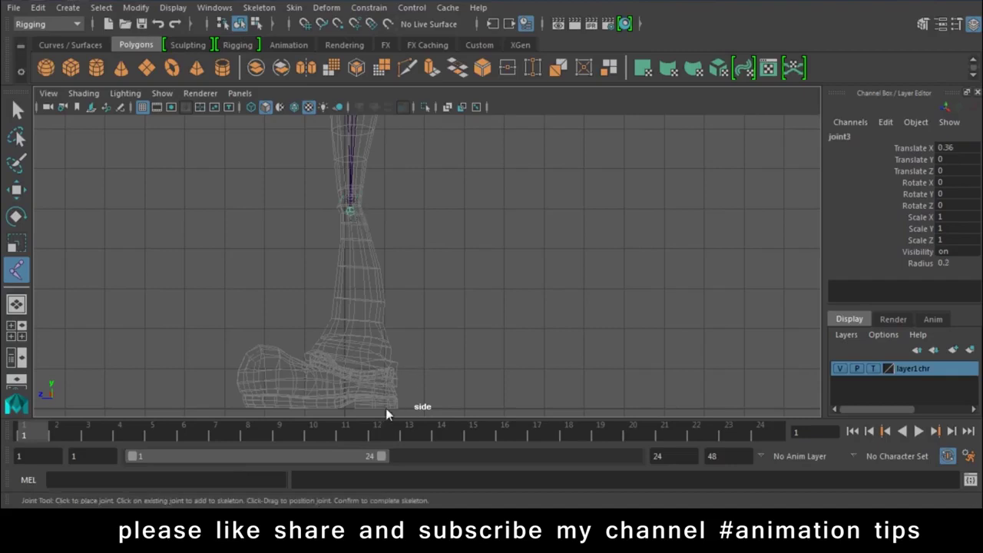
Step: Add heel, ball and toe joints to finish the leg chain
mouse_move(373, 369)
mouse_down()
mouse_move(359, 405)
mouse_move(366, 349)
mouse_move(363, 361)
mouse_up()
key(Return)
drag(301, 398, 301, 395)
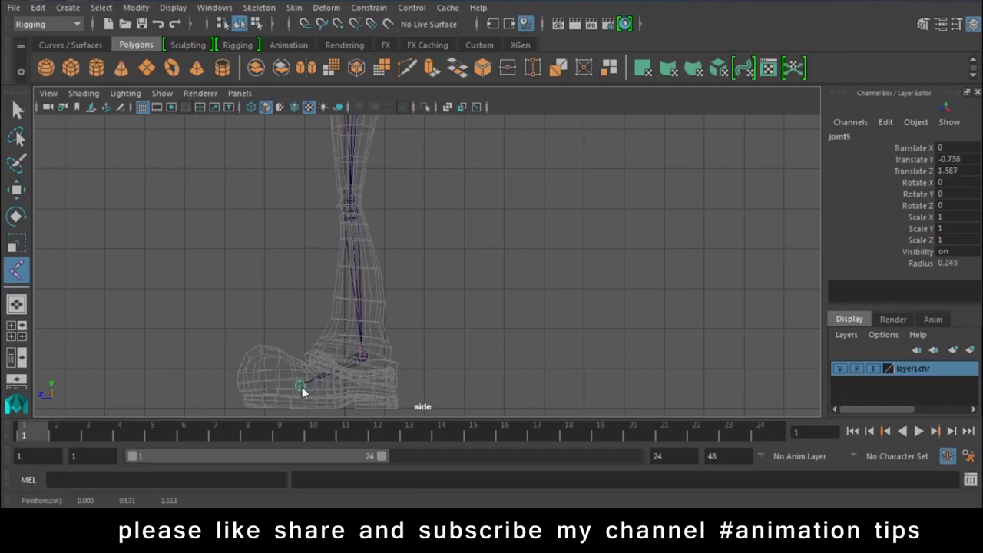
click(246, 402)
key(Return)
key(w)
mouse_move(408, 356)
alt+right_down()
mouse_move(417, 337)
mouse_move(291, 300)
alt+right_up()
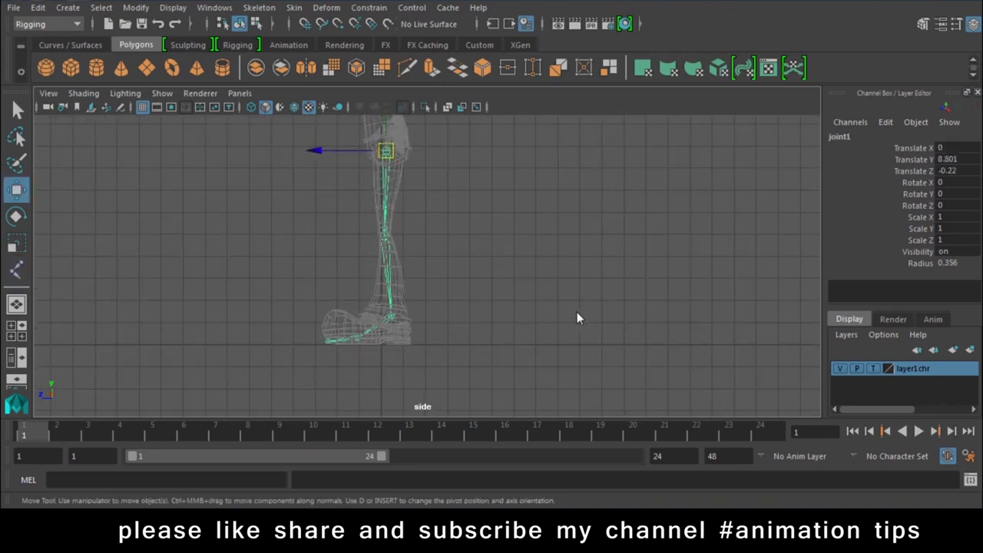
Step: In the front view, slide the leg chain along X into the left leg
key(space)
drag(530, 233, 520, 268)
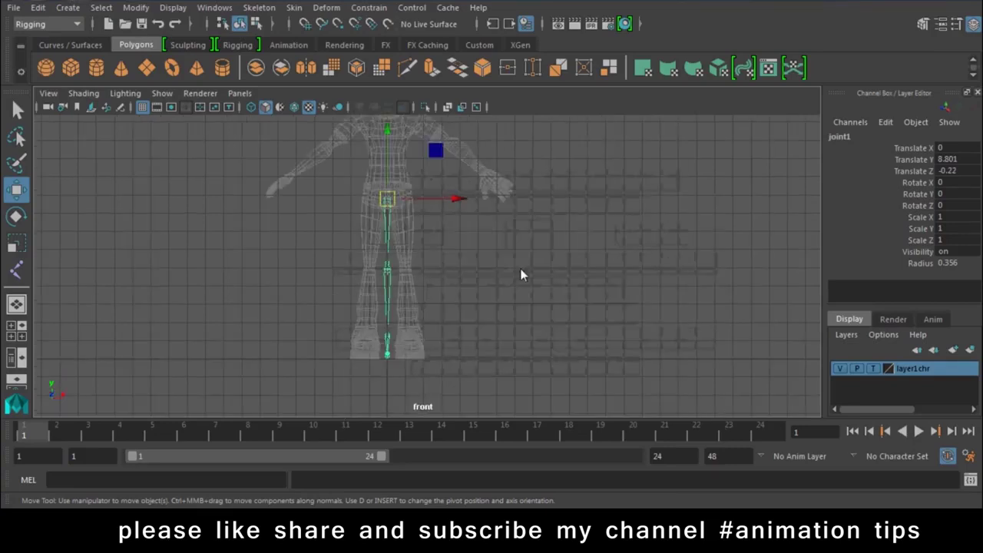
drag(445, 204, 468, 205)
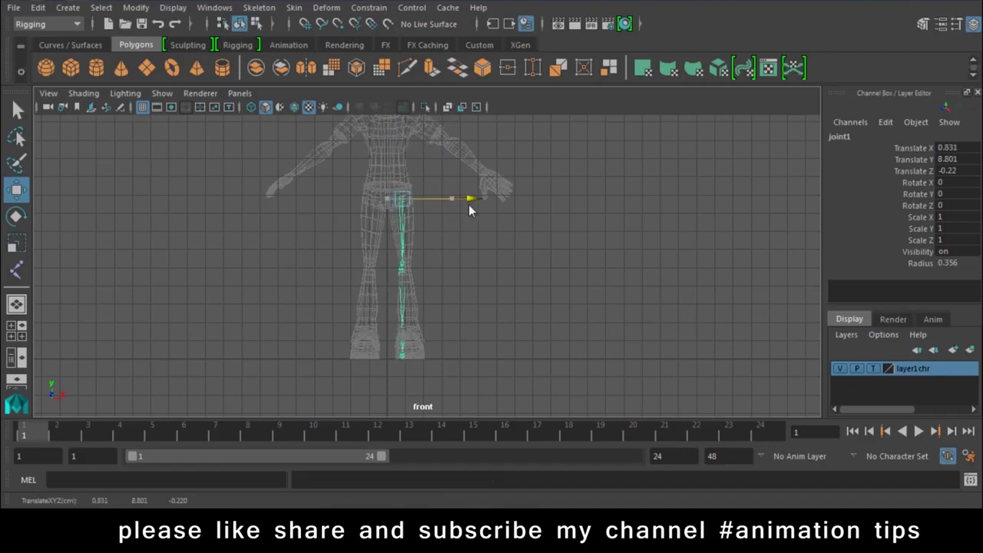
mouse_move(340, 215)
alt+right_down()
mouse_move(481, 344)
mouse_move(371, 286)
mouse_move(499, 328)
alt+right_up()
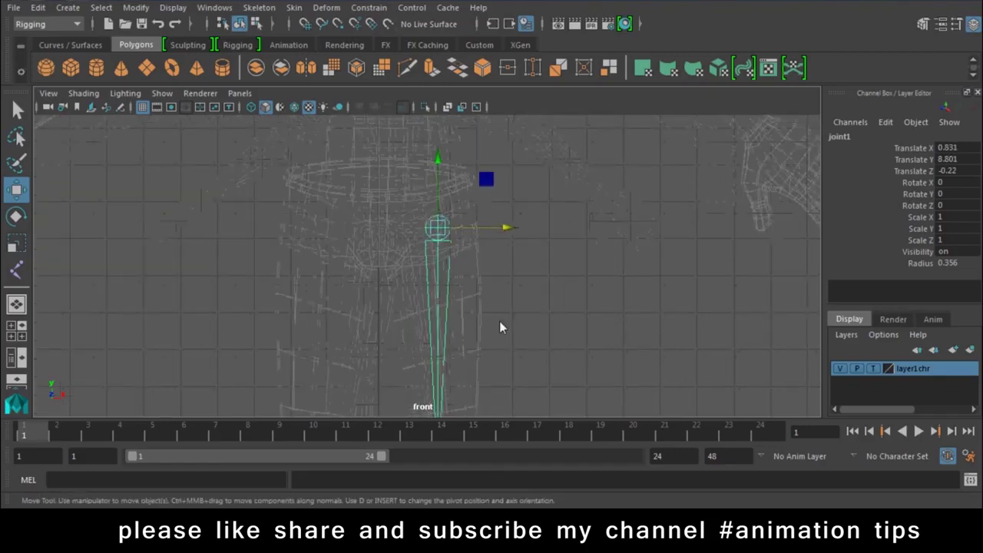
drag(503, 241, 500, 230)
mouse_move(466, 361)
alt+right_down()
mouse_move(414, 201)
mouse_move(404, 288)
mouse_move(465, 144)
mouse_move(456, 258)
alt+right_up()
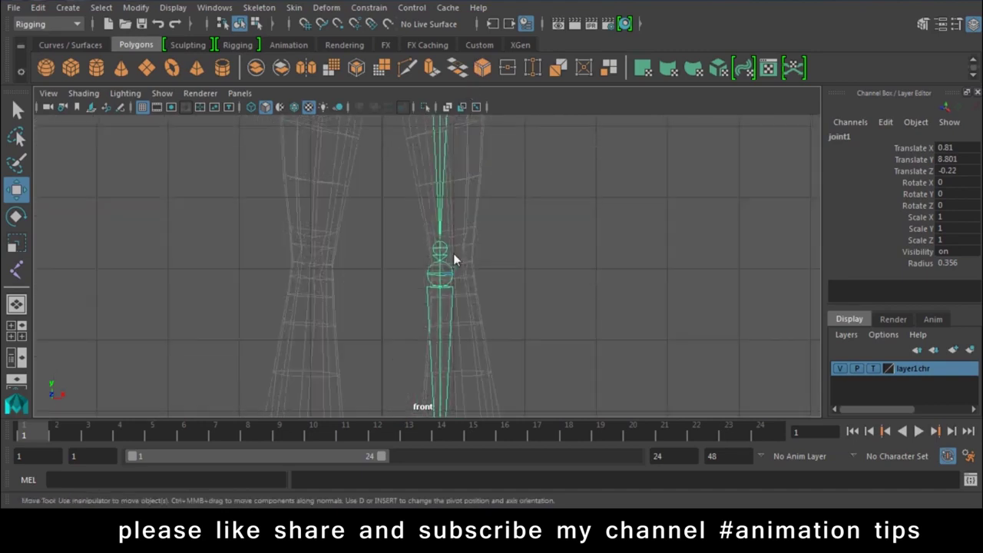
Step: Set joint3's radius to 0.2 and recentre the root joint at Translate X 0.729
click(451, 279)
click(963, 265)
text(0.2)
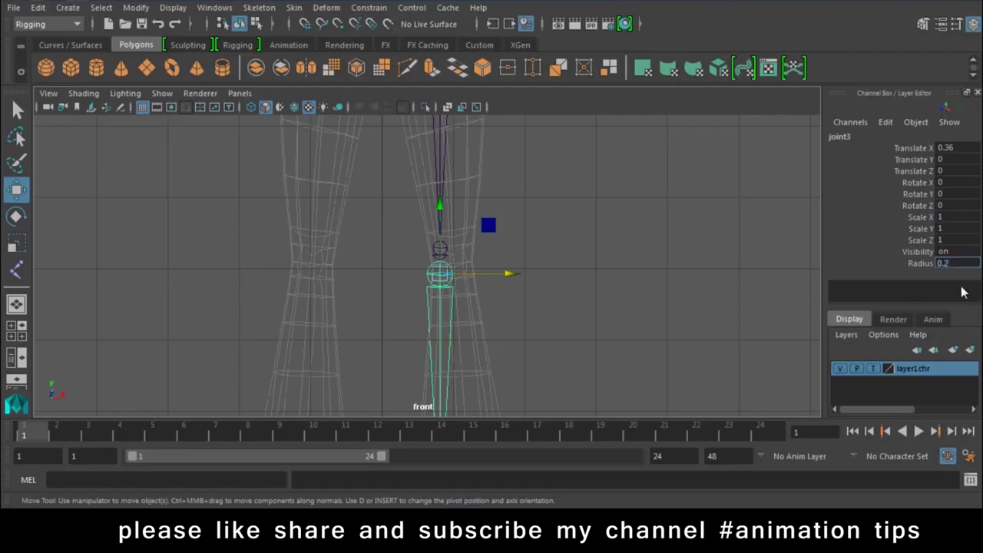
click(964, 240)
click(489, 302)
mouse_move(488, 302)
alt+right_down()
mouse_move(491, 250)
mouse_move(441, 248)
alt+right_up()
click(450, 266)
drag(486, 256, 481, 256)
Step: Test-rotate joint1 around its Z and Y axes, then undo the rotations
key(e)
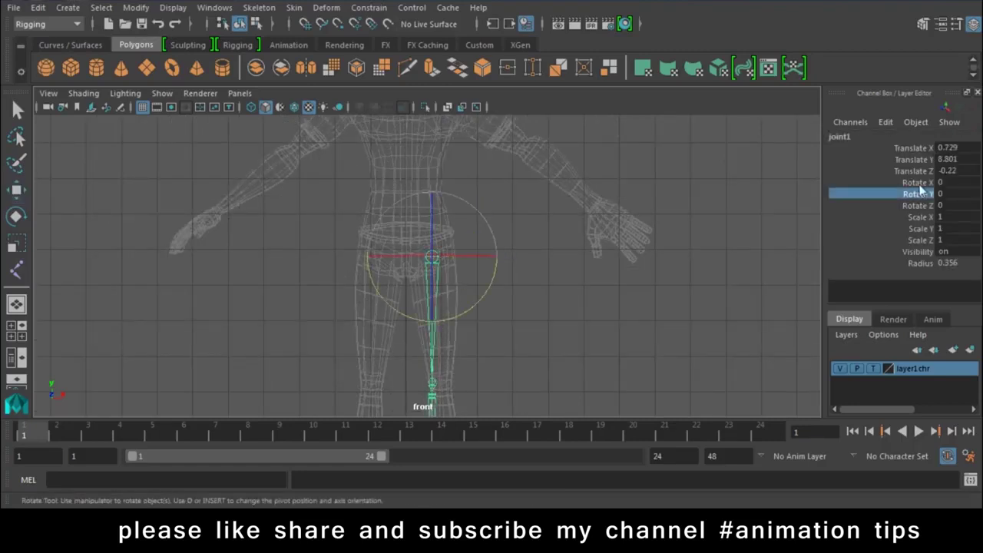
click(907, 204)
key(ctrl+z)
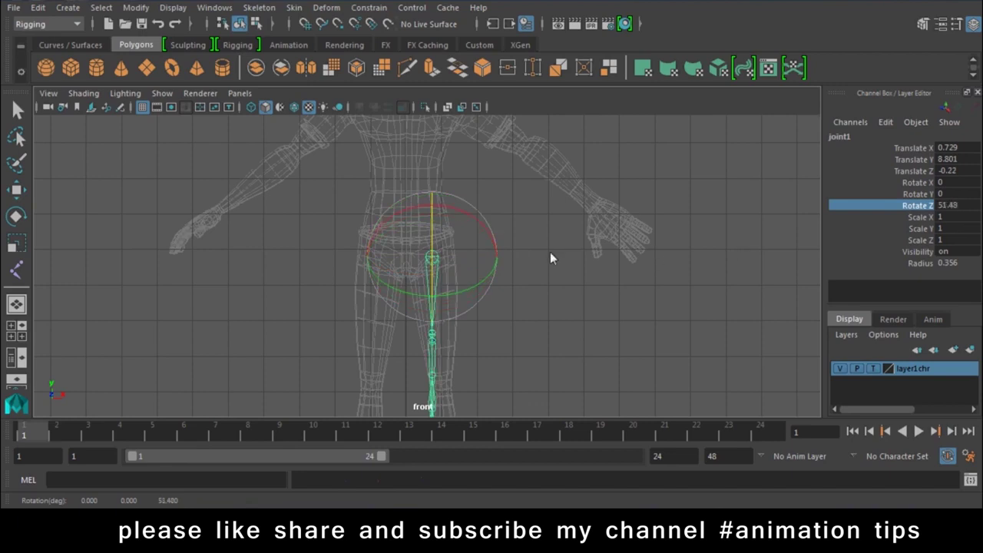
click(918, 193)
middle_drag(488, 229, 862, 343)
key(ctrl+z)
key(ctrl+z)
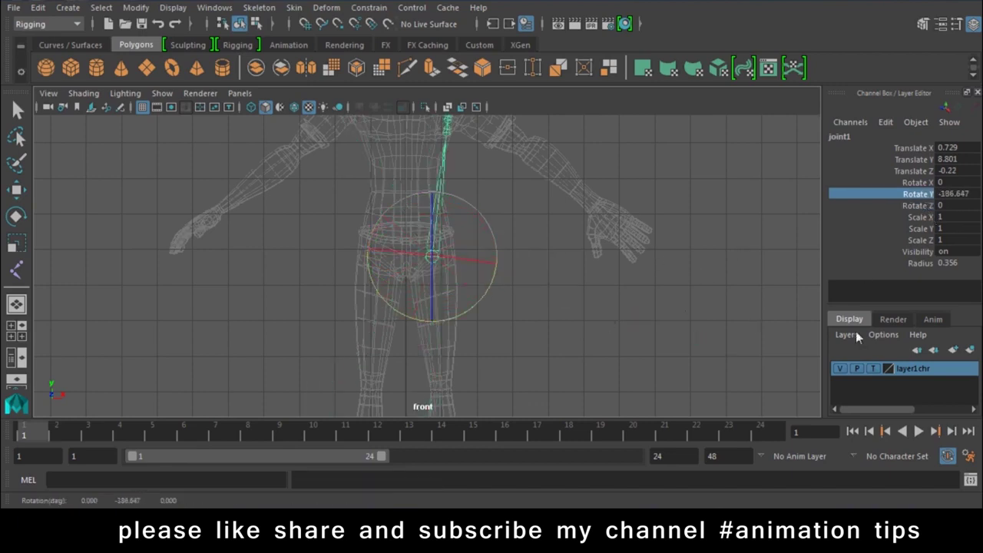
key(ctrl+z)
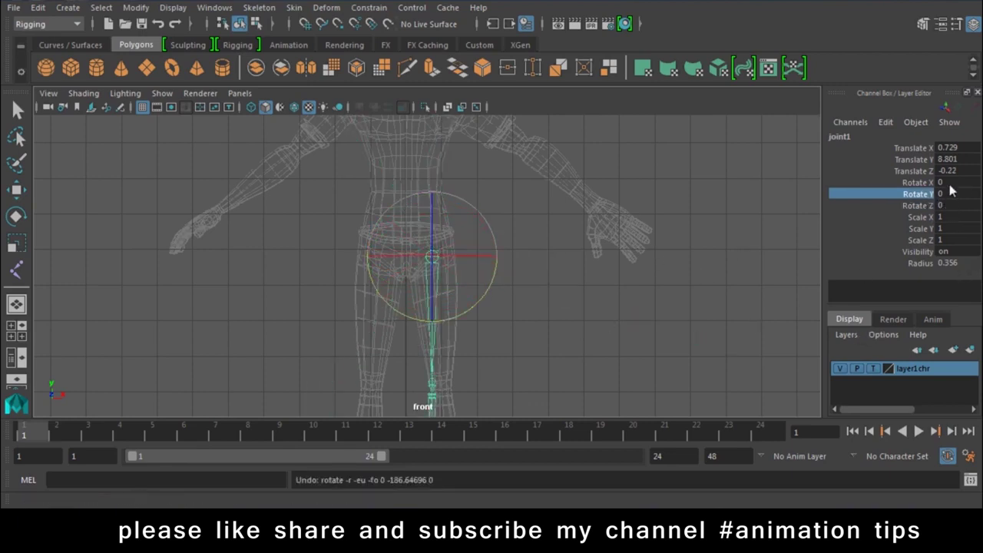
Step: Change joint1's Joint Orient Z from -90 to about -85.82 to align the shin
click(941, 24)
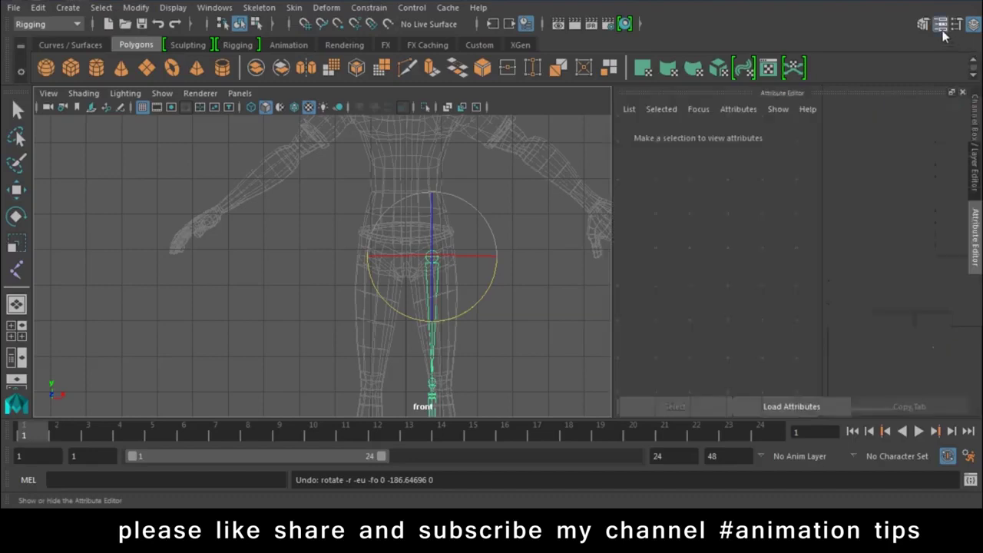
scroll(792, 274, down, 3)
scroll(793, 274, down, 2)
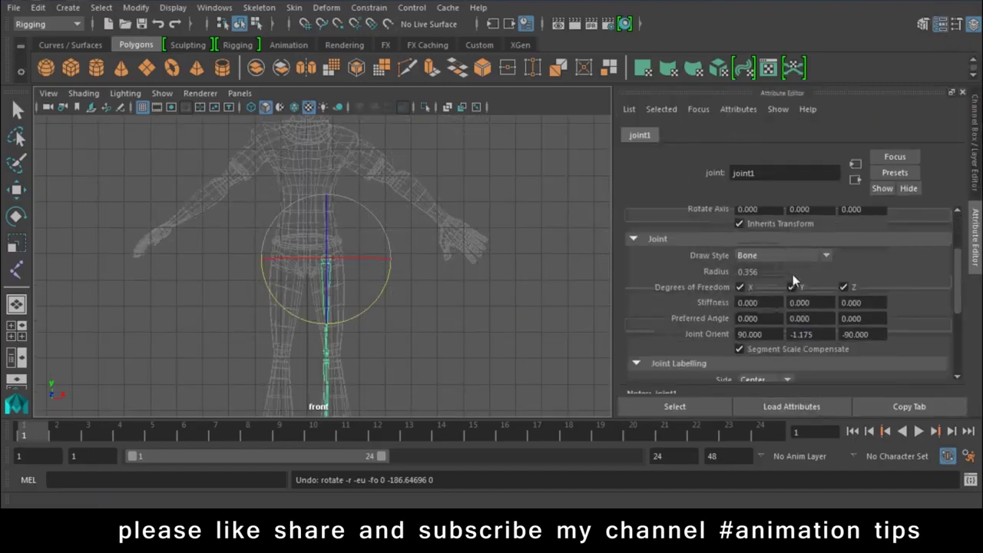
ctrl+drag(819, 334, 791, 334)
key(ctrl+z)
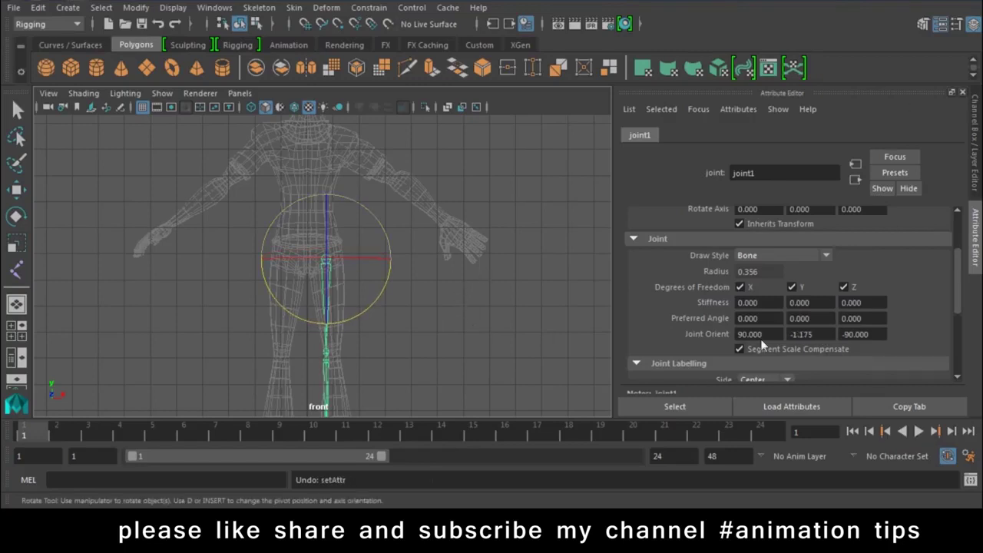
ctrl+drag(857, 334, 872, 334)
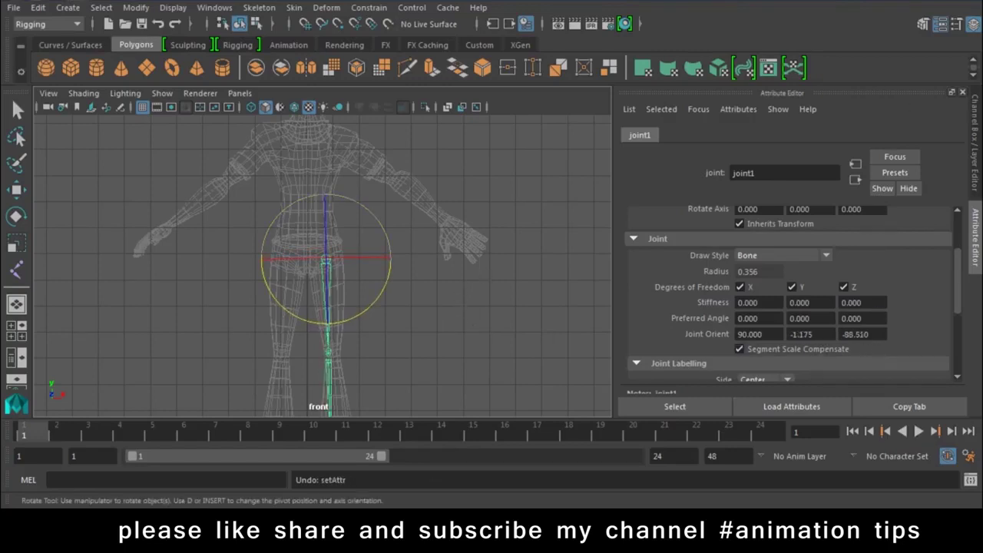
ctrl+drag(871, 334, 883, 334)
alt+right_drag(358, 343, 444, 384)
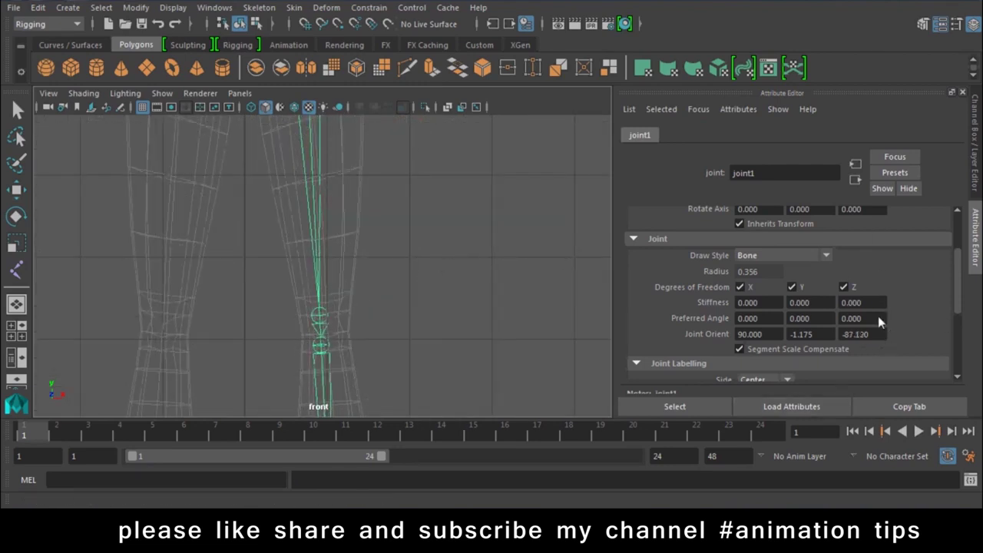
ctrl+drag(872, 334, 884, 336)
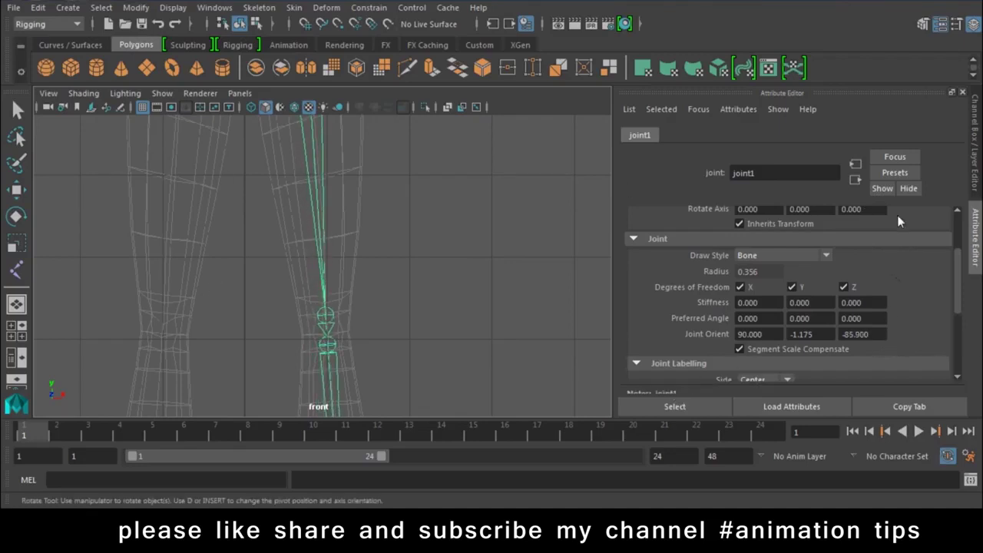
ctrl+drag(883, 252, 874, 98)
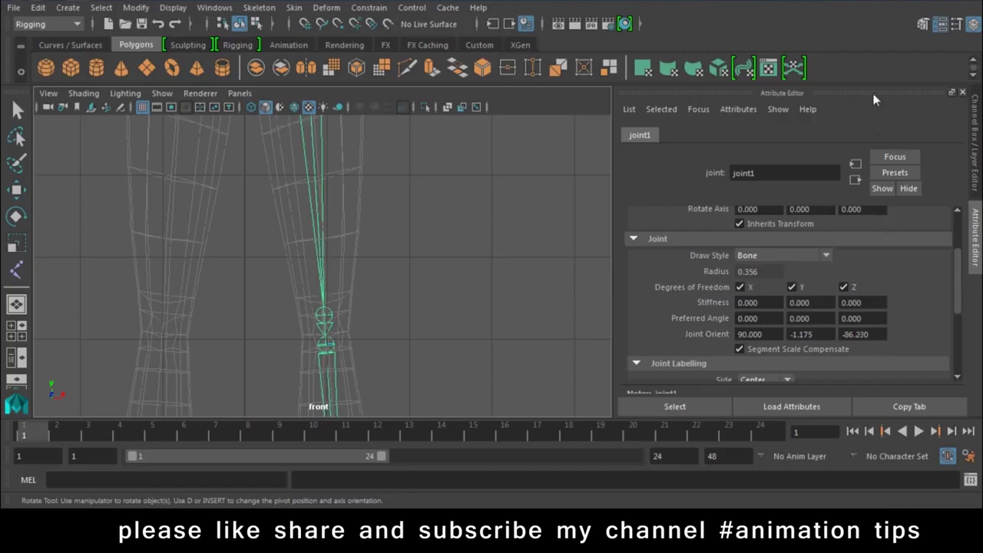
ctrl+drag(880, 322, 907, 480)
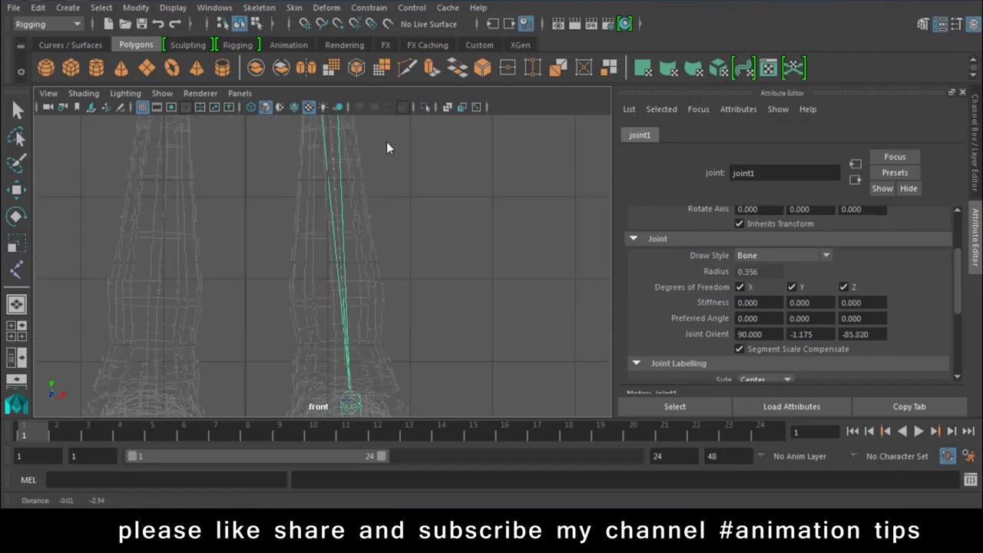
scroll(355, 248, down, 3)
Step: In perspective, try shifting foot joint joint6 sideways along X, then undo
mouse_move(356, 248)
mouse_down()
mouse_move(381, 226)
mouse_move(284, 293)
mouse_move(482, 422)
mouse_up()
scroll(471, 117, up, 5)
mouse_move(471, 118)
alt+mouse_down()
mouse_move(422, 205)
mouse_move(200, 235)
mouse_move(446, 224)
mouse_move(440, 209)
mouse_move(387, 205)
mouse_move(449, 209)
alt+mouse_up()
key(w)
alt+right_drag(449, 208, 445, 310)
alt+drag(444, 310, 385, 256)
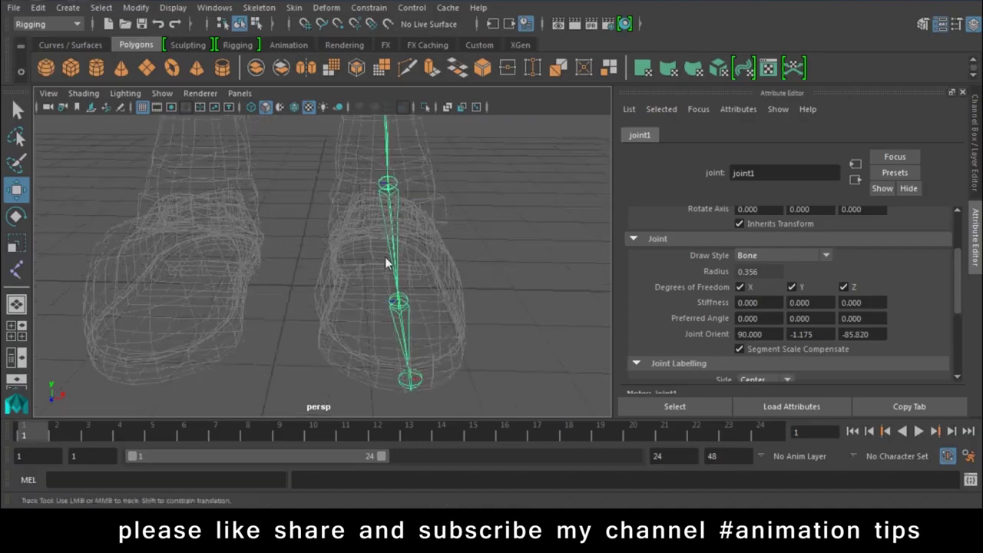
alt+right_drag(385, 257, 338, 270)
click(350, 260)
key(d)
mouse_move(417, 264)
mouse_down()
mouse_move(293, 291)
mouse_move(450, 303)
mouse_move(276, 308)
mouse_move(409, 213)
mouse_move(370, 263)
mouse_move(325, 173)
mouse_up()
key(ctrl+z)
Step: Move joint3 sideways along X, pulling it outside the leg
click(325, 174)
scroll(387, 190, up, 2)
alt+middle_drag(387, 190, 391, 208)
drag(391, 208, 568, 203)
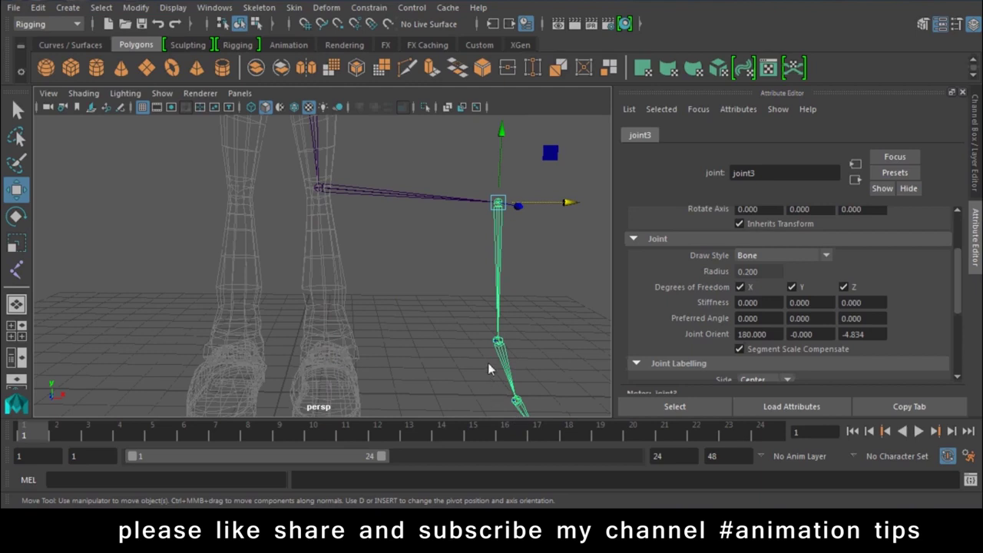
Step: Undo joint3's move, retry it with pivot editing, and undo again
key(ctrl+z)
key(d)
drag(395, 204, 659, 230)
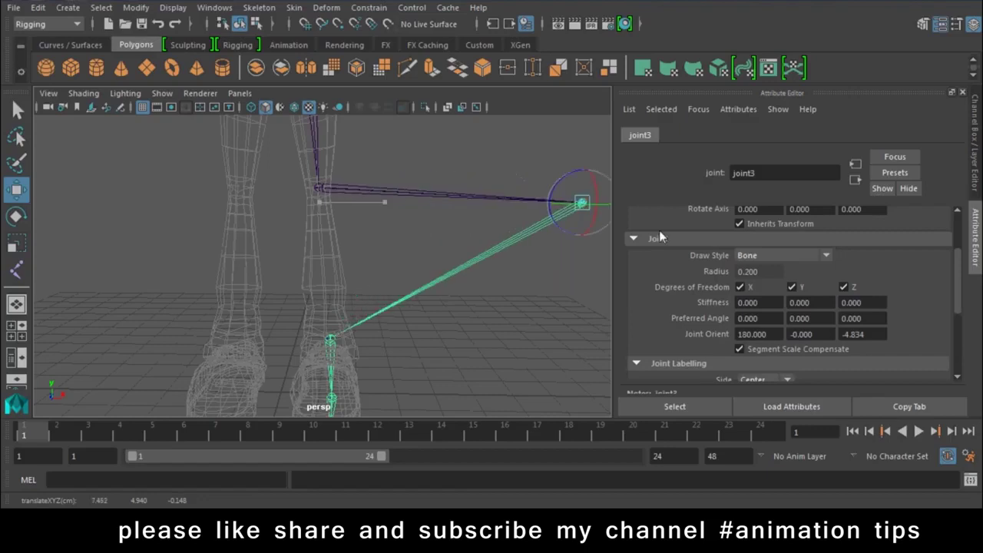
key(ctrl+z)
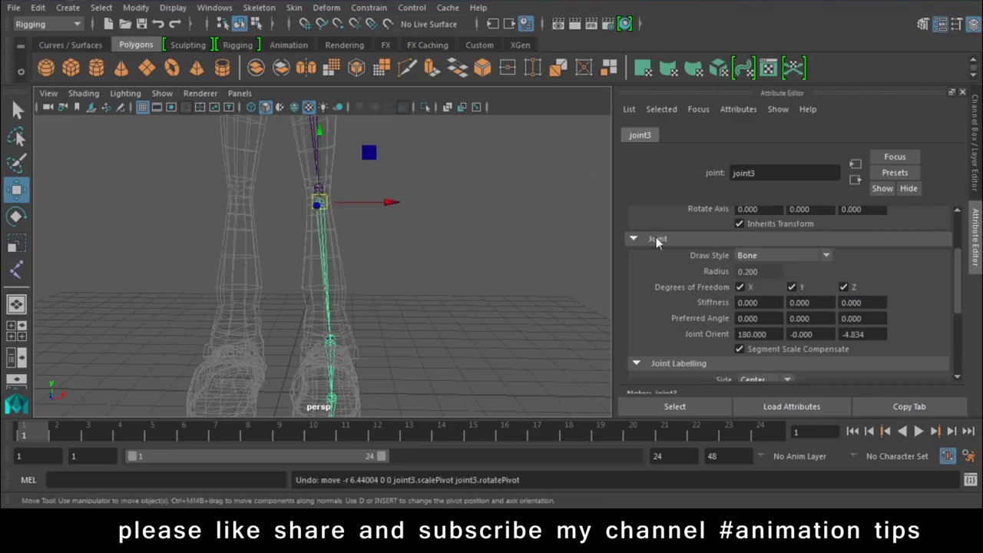
Step: Step through the leg joints, restore the Channel Box panel, and reselect hip joint joint1
key(Up)
key(Up)
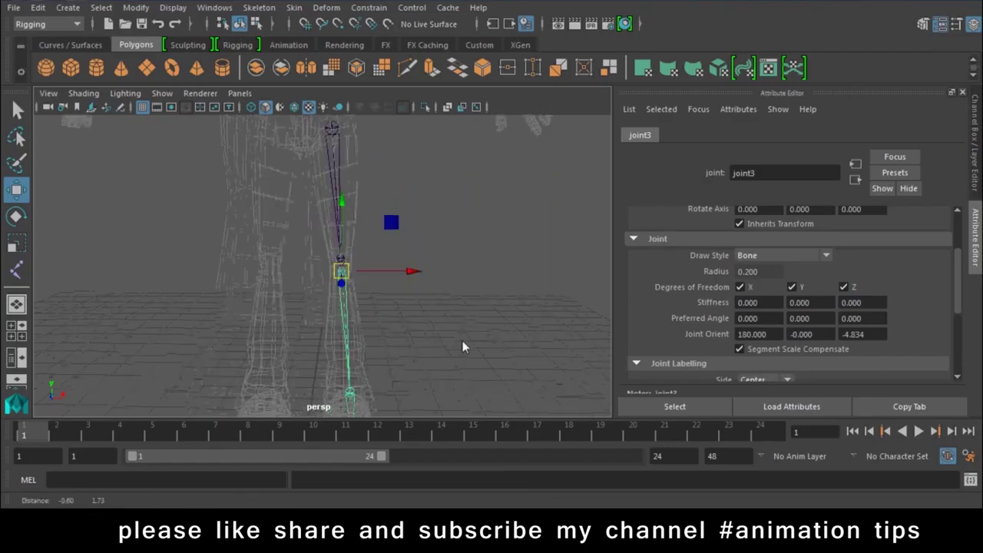
key(f)
click(977, 149)
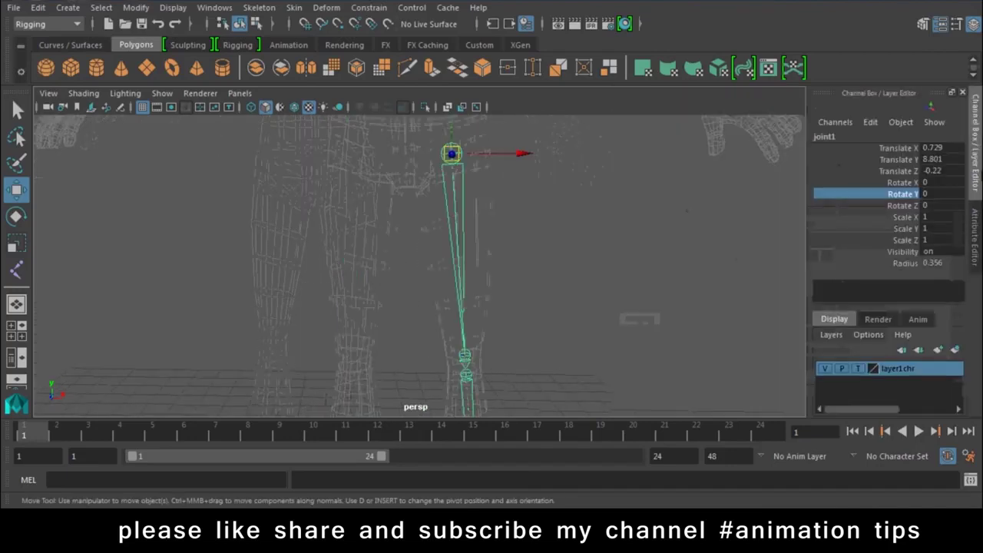
key(Down)
key(Down)
key(f)
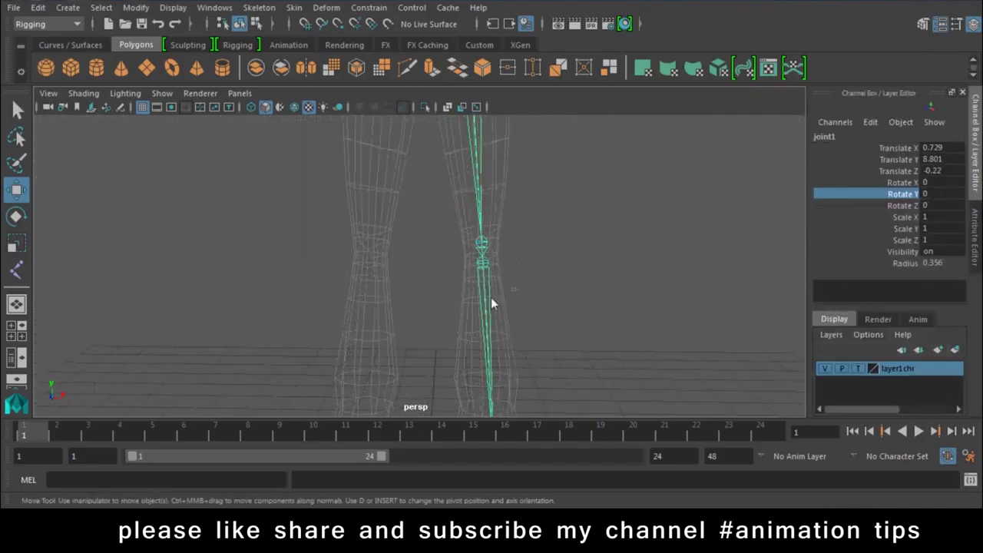
alt+middle_drag(561, 311, 558, 204)
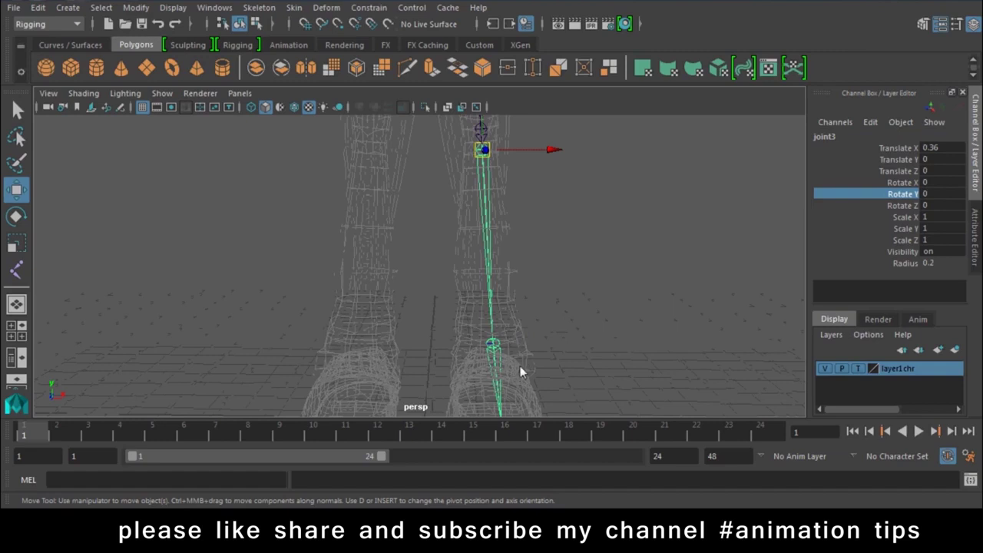
key(Down)
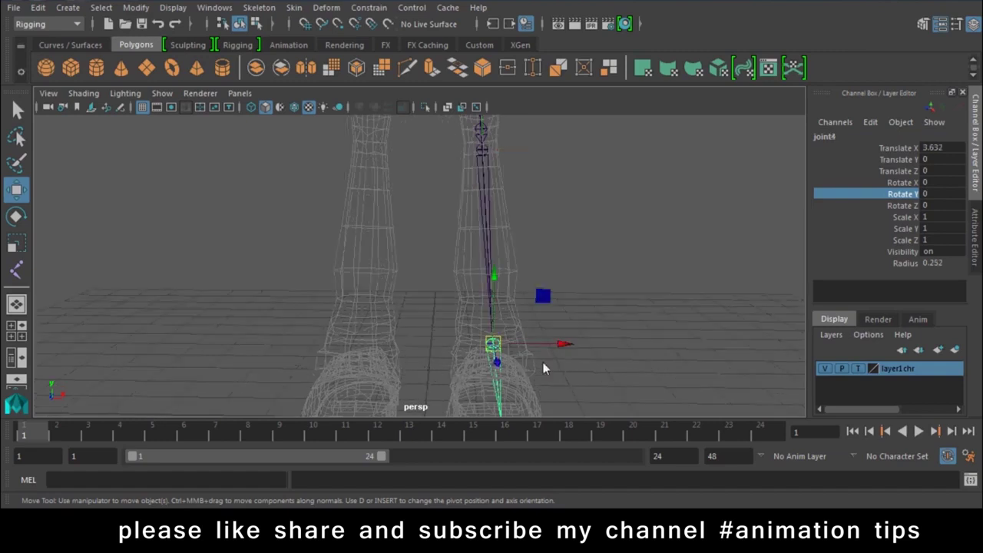
scroll(502, 232, down, 5)
click(448, 199)
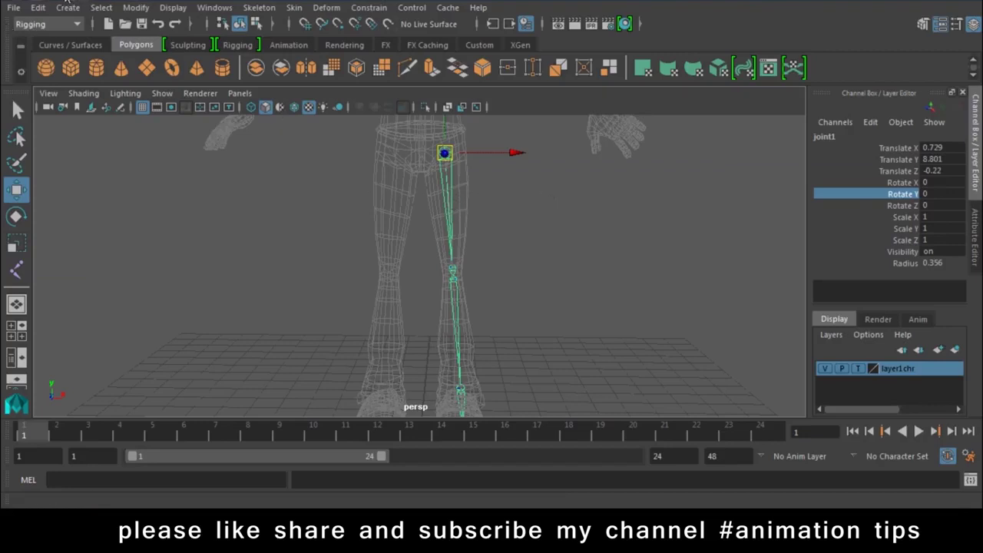
click(69, 7)
mouse_move(101, 8)
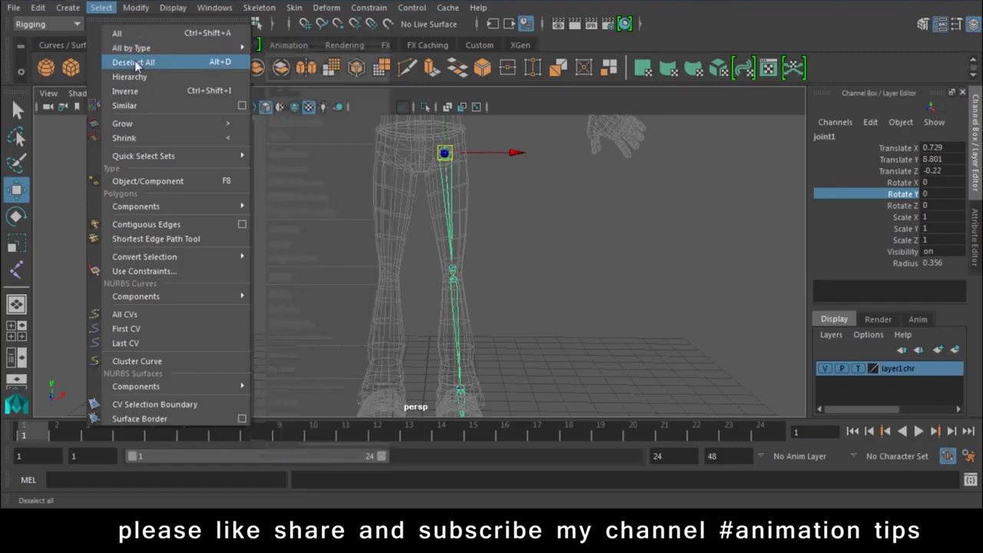
Step: Select all joints and display their local rotation axes
click(324, 77)
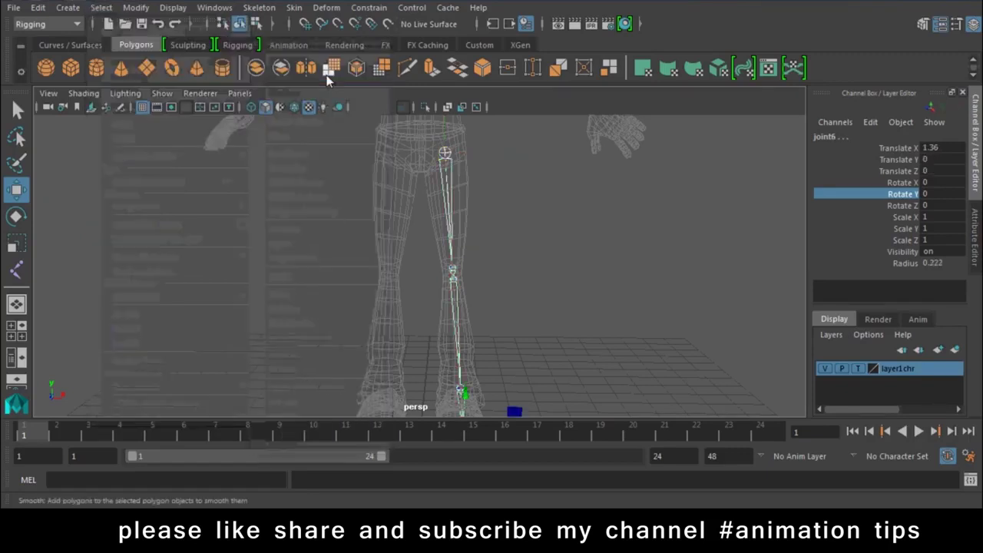
click(173, 8)
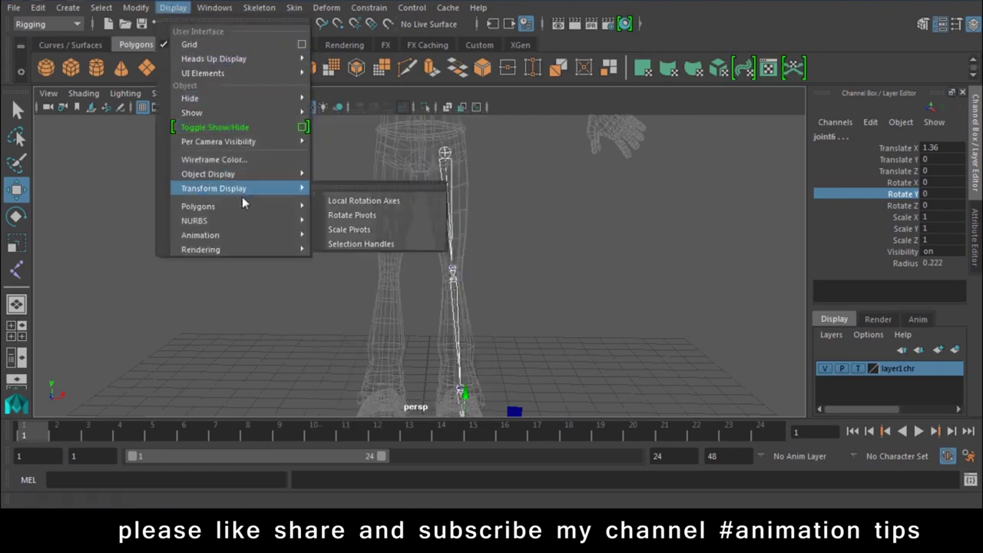
mouse_move(214, 188)
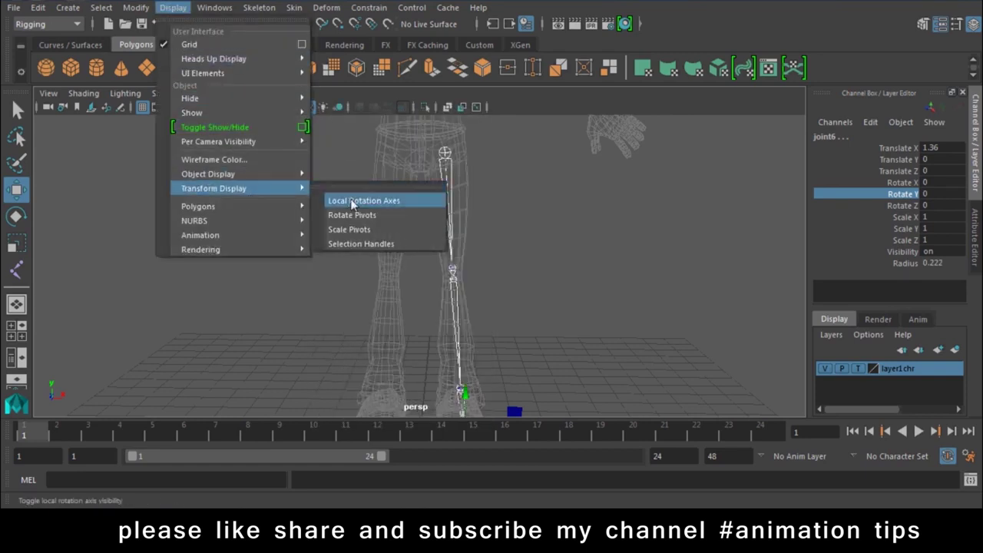
click(352, 201)
Step: Deselect and orbit around the legs to inspect each joint's orientation
click(580, 282)
mouse_move(581, 282)
alt+mouse_down()
mouse_move(450, 343)
mouse_move(525, 238)
mouse_move(516, 263)
alt+mouse_up()
scroll(480, 160, up, 3)
scroll(485, 220, up, 2)
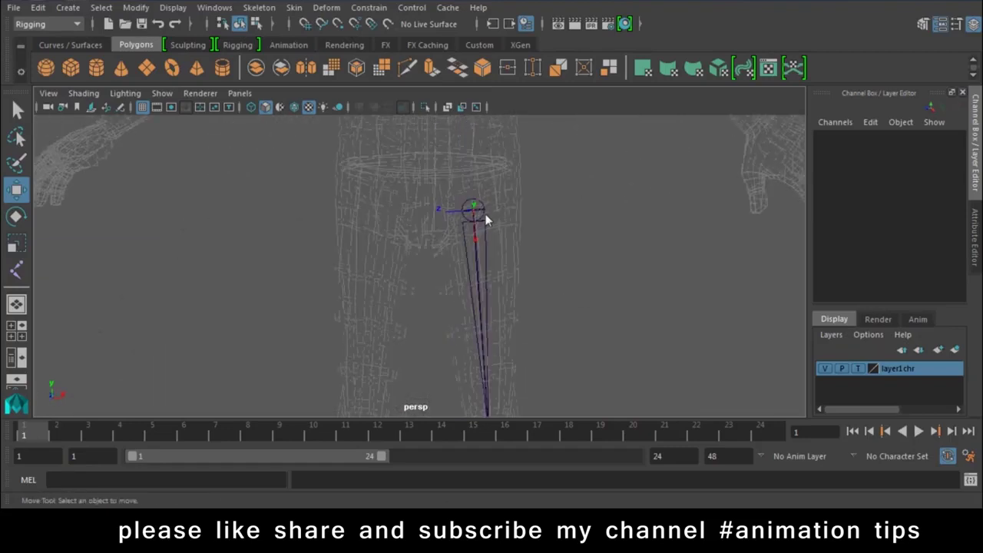
alt+drag(485, 220, 581, 402)
scroll(567, 231, up, 3)
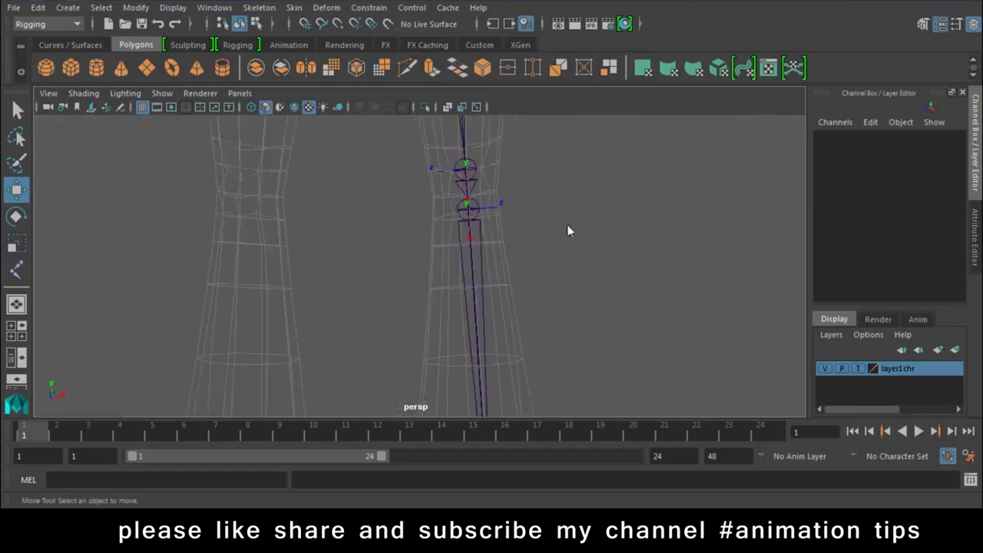
mouse_move(612, 231)
alt+mouse_down()
mouse_move(476, 367)
mouse_move(439, 314)
mouse_move(448, 281)
alt+mouse_up()
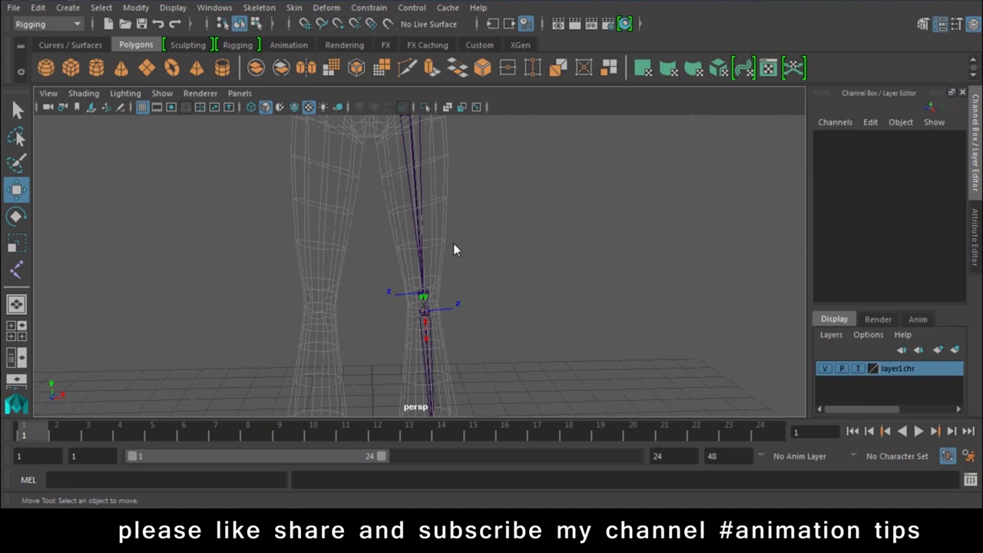
scroll(453, 254, down, 2)
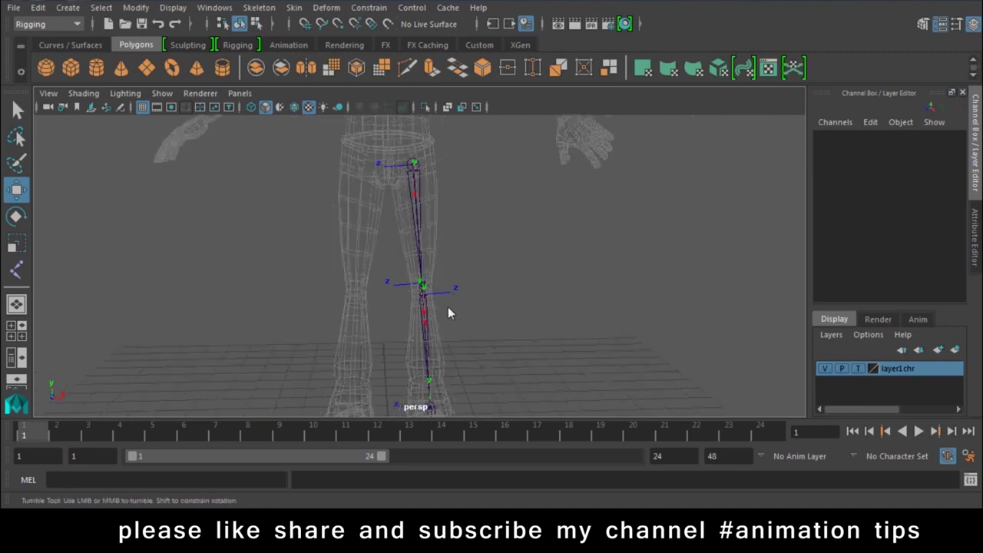
scroll(441, 284, down, 2)
Step: Unparent joint2 and joint3 from their parent joints in the leg chain
mouse_move(433, 275)
alt+mouse_down()
mouse_move(413, 190)
mouse_move(427, 288)
alt+mouse_up()
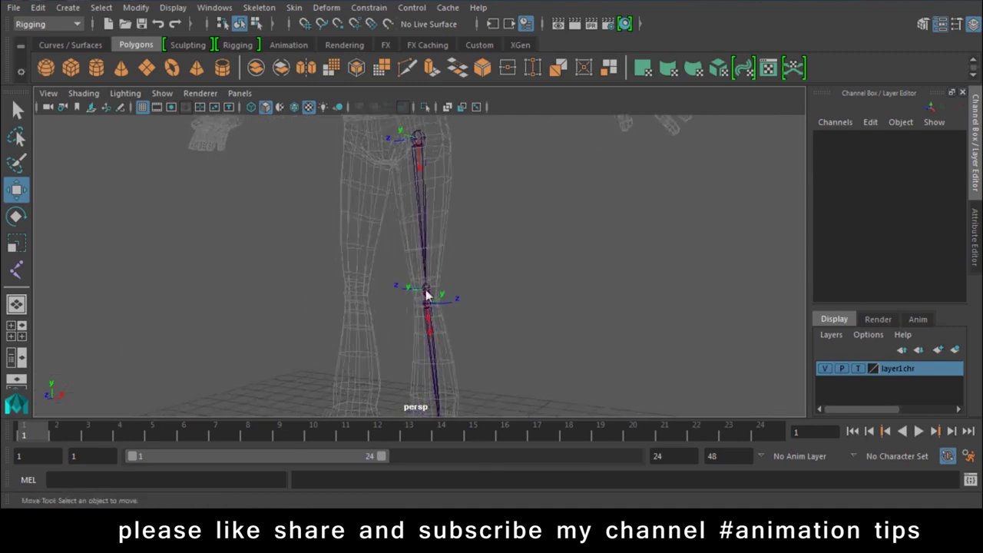
click(426, 290)
key(shift+p)
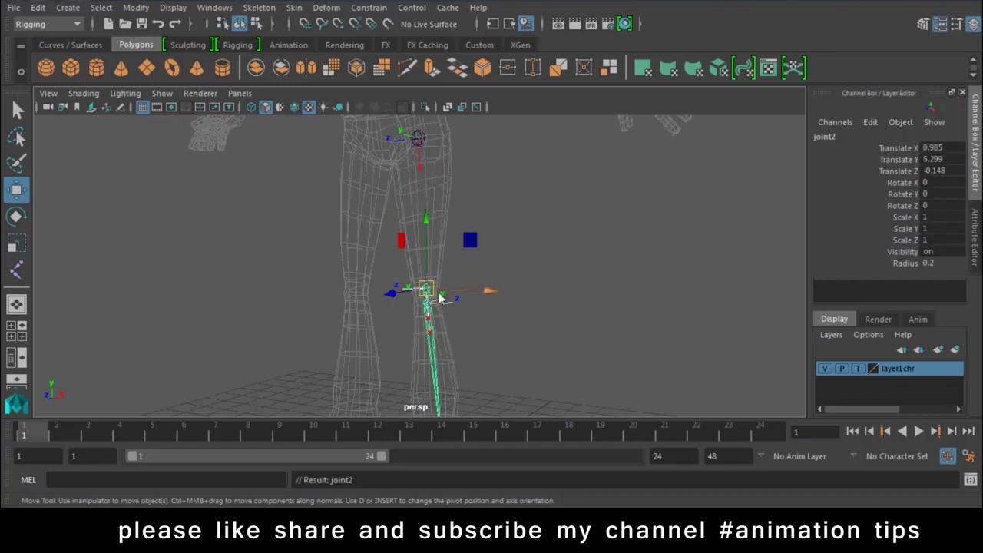
click(428, 308)
key(shift+p)
click(443, 323)
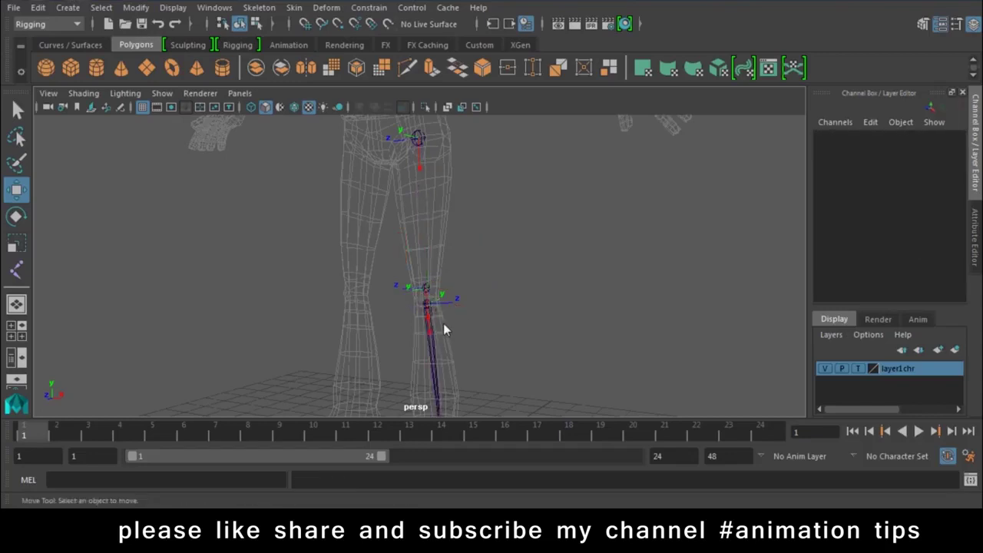
click(430, 321)
key(shift+p)
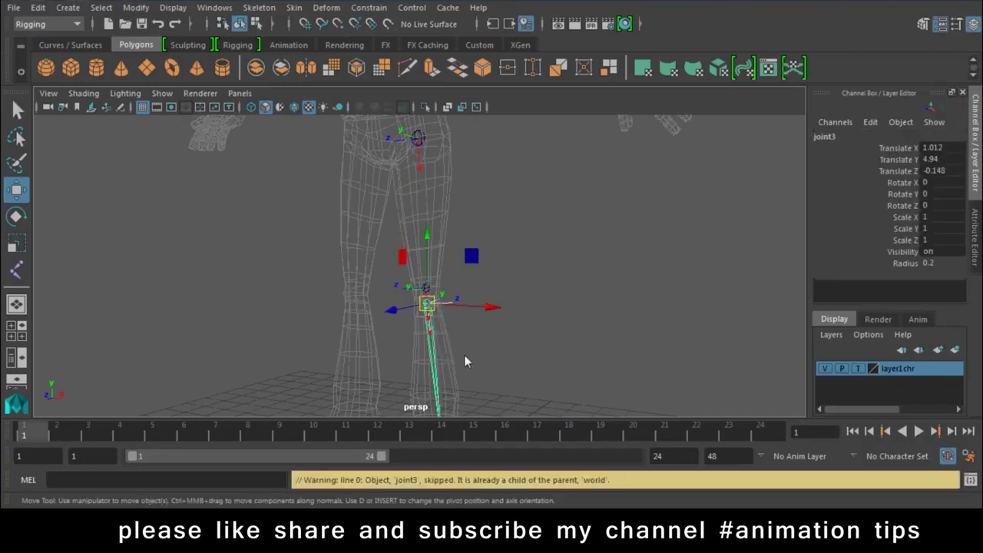
Step: Select joint3 at the knee, then joint4 at the ankle
scroll(465, 356, down, 1)
alt+drag(465, 355, 490, 271)
click(461, 268)
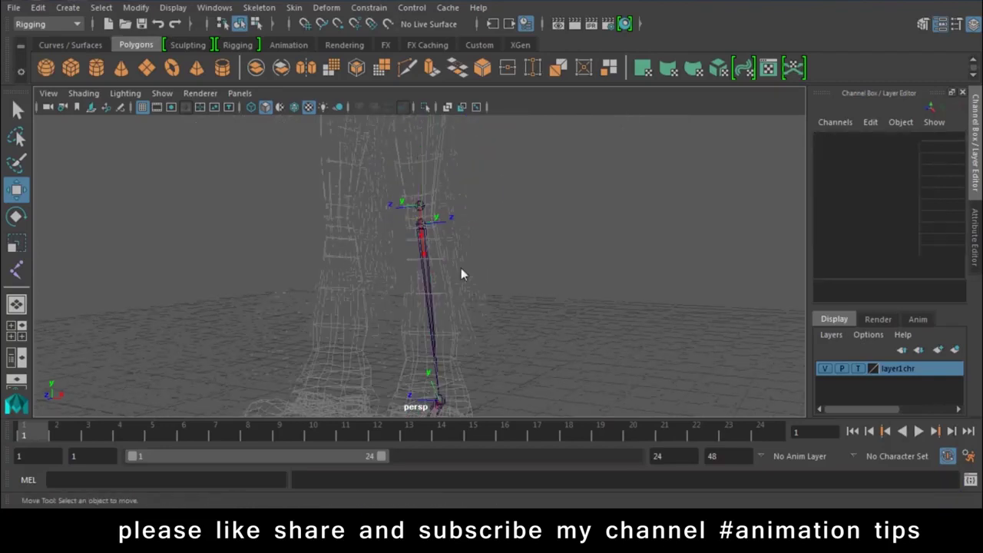
click(428, 224)
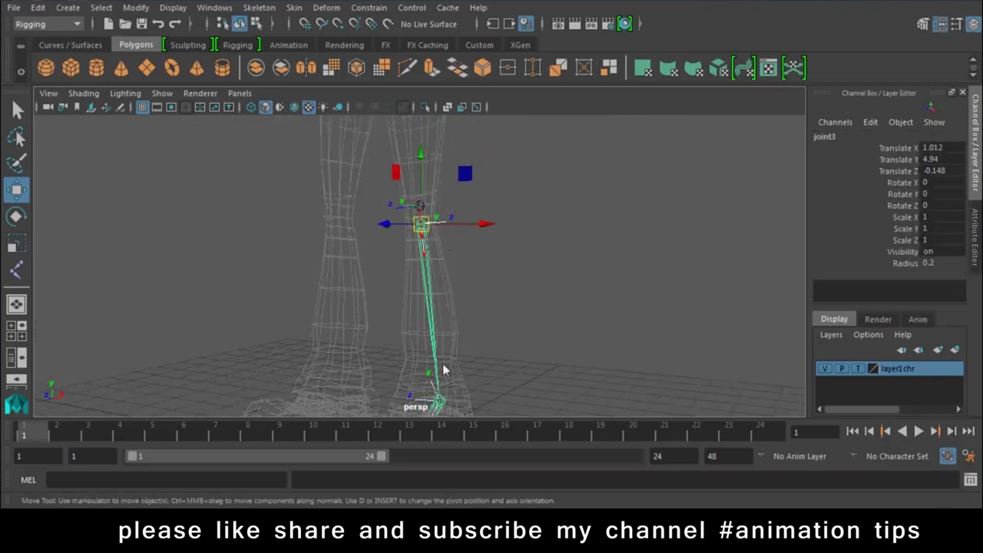
click(441, 395)
Step: Check joint5, then select joint6 at the foot and show its full attribute settings
mouse_move(496, 372)
alt+mouse_down()
mouse_move(508, 231)
mouse_move(423, 294)
alt+mouse_up()
click(423, 294)
key(Down)
click(501, 350)
mouse_move(501, 350)
alt+mouse_down()
mouse_move(407, 221)
mouse_move(403, 291)
mouse_move(469, 189)
alt+mouse_up()
click(444, 355)
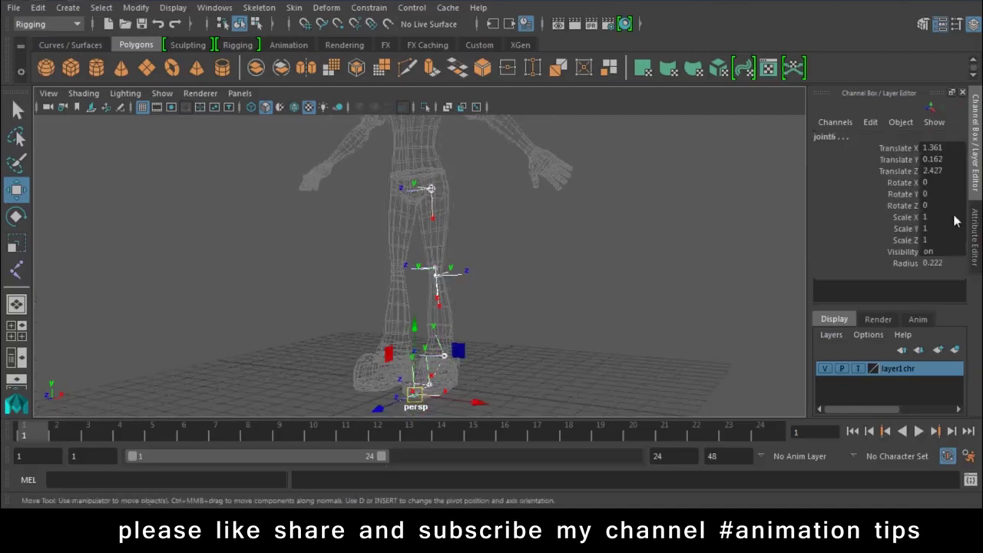
click(973, 238)
Step: Zero joint6's Joint Orient Y and Z values
mouse_move(829, 333)
mouse_down()
mouse_move(736, 344)
mouse_move(711, 334)
mouse_up()
text(00)
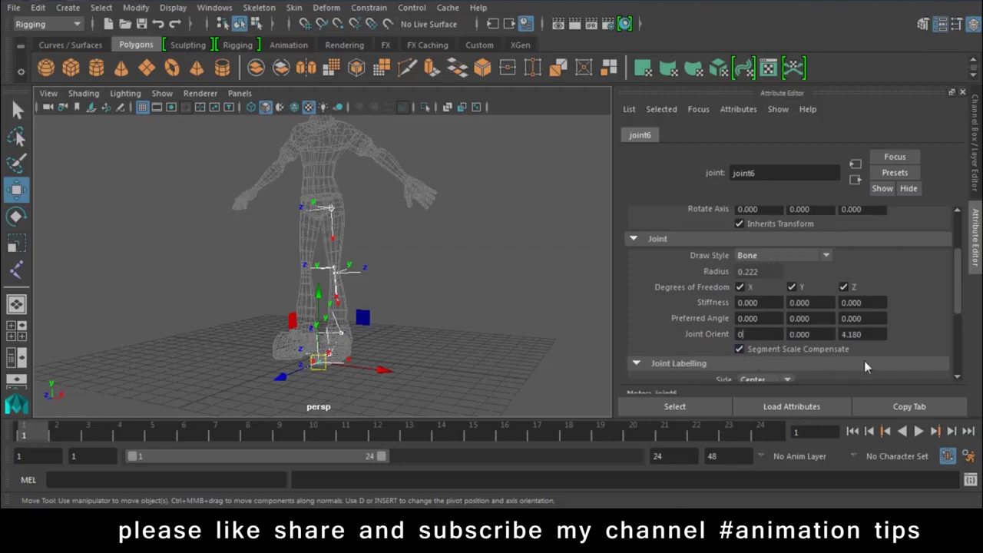
drag(875, 344, 819, 339)
text(0)
click(818, 335)
Step: Select joint3 and set its Joint Orient values to 0
click(328, 277)
click(335, 272)
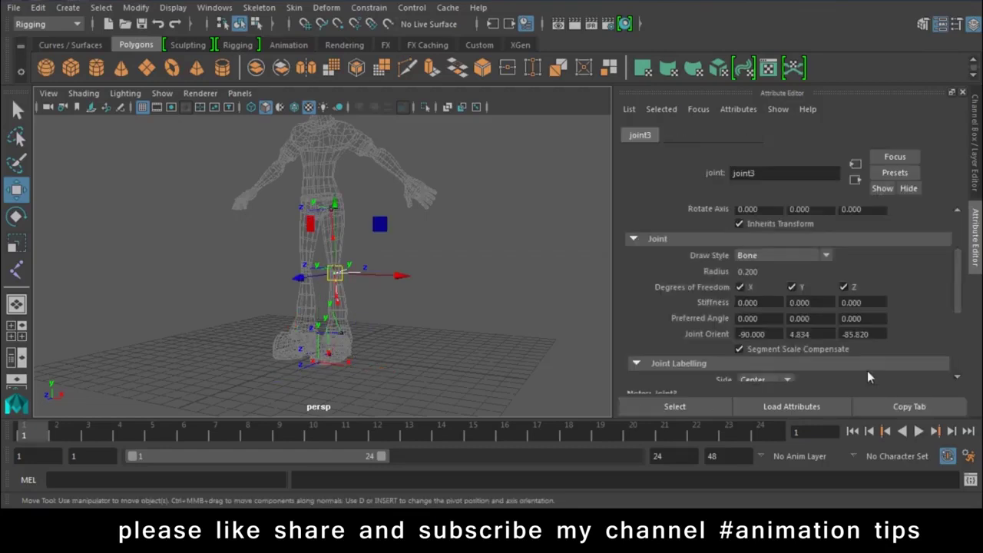
text(0)
drag(817, 334, 688, 330)
text(0)
drag(883, 334, 840, 334)
text(00)
Step: Select joint2 near the knee and zero its Joint Orient X and Z
mouse_move(222, 355)
alt+right_down()
mouse_move(250, 235)
mouse_move(449, 336)
alt+right_up()
click(449, 336)
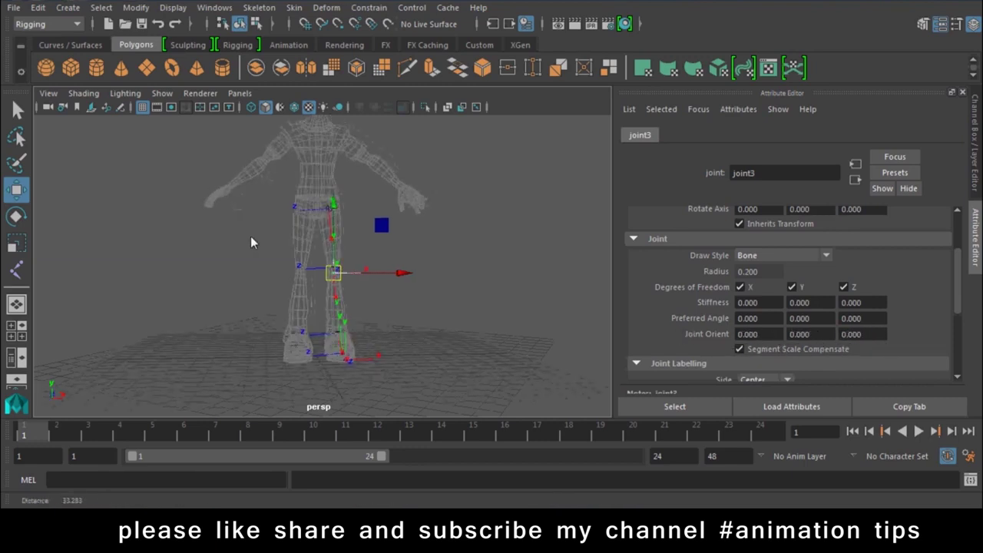
click(360, 269)
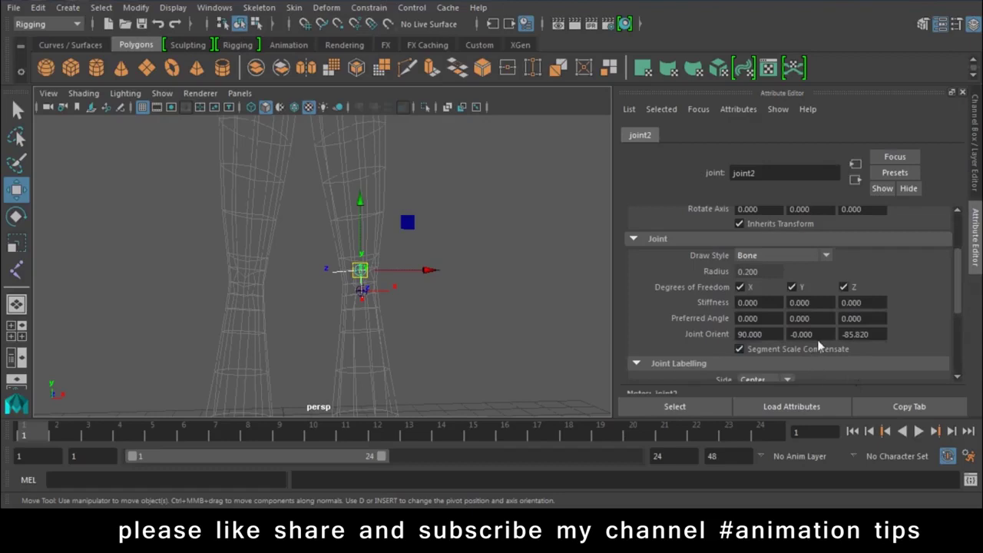
drag(773, 340, 639, 332)
text(0)
drag(883, 334, 842, 334)
text(0)
key(Return)
Step: Select joint1 at the hip and set its Joint Orient X, Y and Z to 0
scroll(287, 257, down, 5)
scroll(287, 257, down, 5)
click(334, 155)
drag(781, 335, 737, 334)
text(0)
key(Tab)
text(0)
key(Tab)
key(Return)
Step: Select joint4 at the ankle and set its Joint Orient values to 0, 0, 0
scroll(461, 291, down, 3)
click(344, 361)
click(876, 329)
text(0)
key(shift+Tab)
text(0)
key(shift+Tab)
text(0)
key(Return)
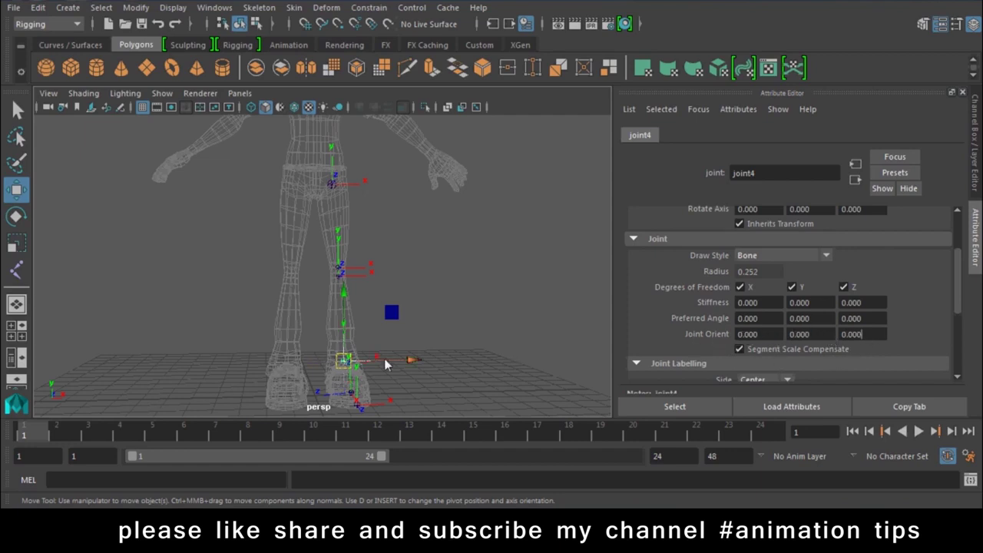
Step: Step down to joint5 and zero its Joint Orient Z and Y values
key(Down)
click(879, 338)
text(0)
click(811, 334)
Step: Select joint6 at the toe and orbit around the foot to check the axes
click(564, 318)
click(359, 407)
mouse_move(459, 318)
alt+mouse_down()
mouse_move(445, 266)
mouse_move(362, 297)
alt+mouse_up()
click(464, 322)
mouse_move(464, 322)
alt+mouse_down()
mouse_move(275, 367)
mouse_move(421, 323)
mouse_move(514, 356)
mouse_move(316, 370)
mouse_move(374, 377)
mouse_move(275, 284)
alt+mouse_up()
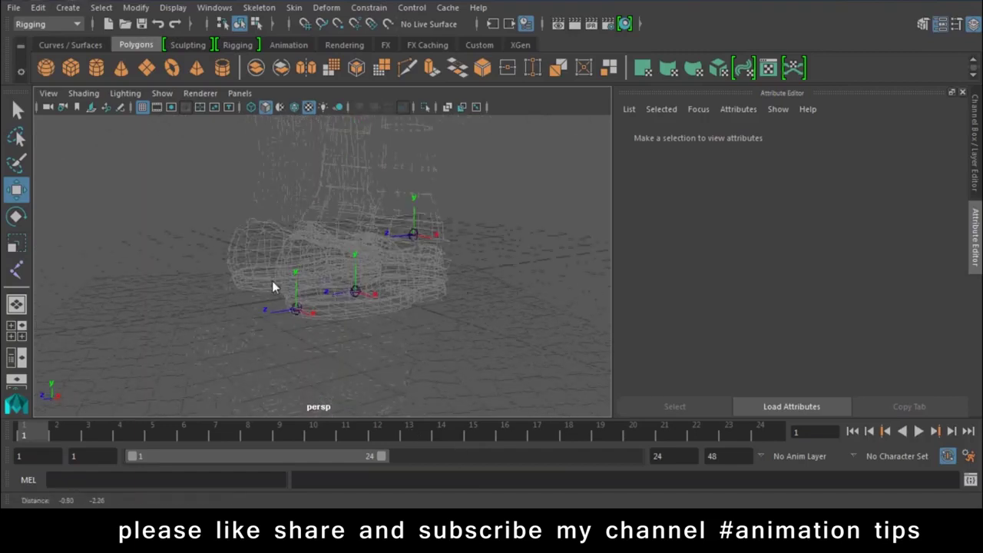
click(355, 292)
click(356, 294)
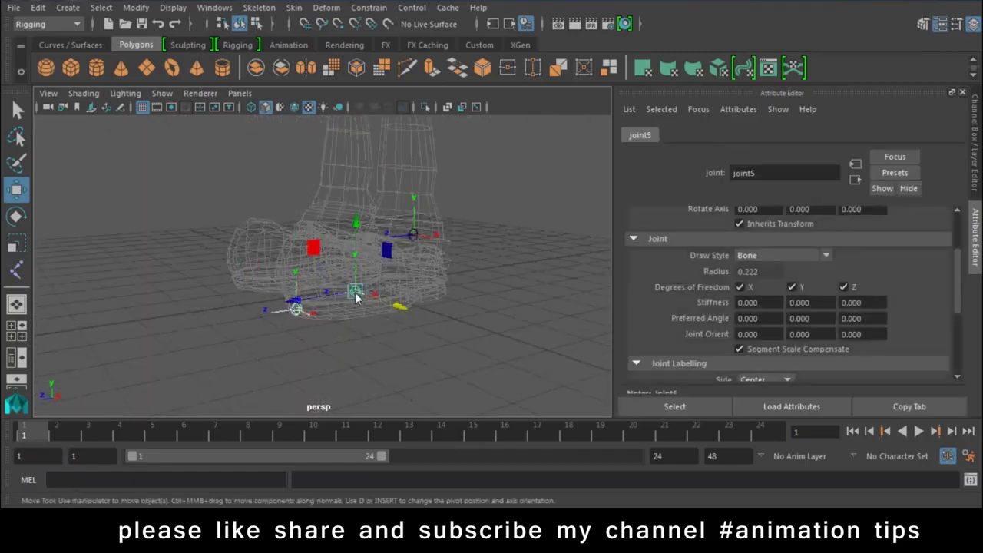
mouse_move(355, 294)
alt+mouse_down()
mouse_move(388, 349)
mouse_move(384, 367)
alt+mouse_up()
click(369, 325)
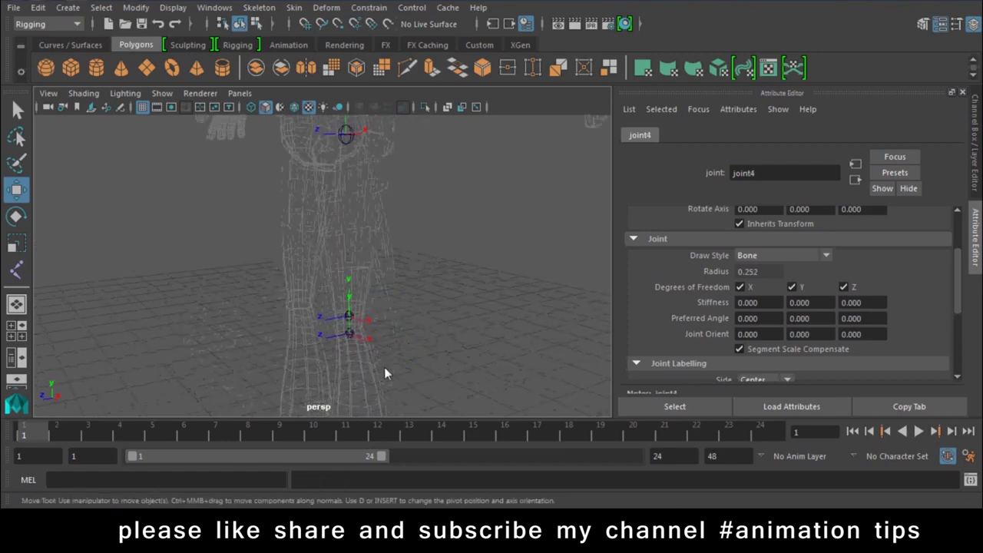
click(351, 336)
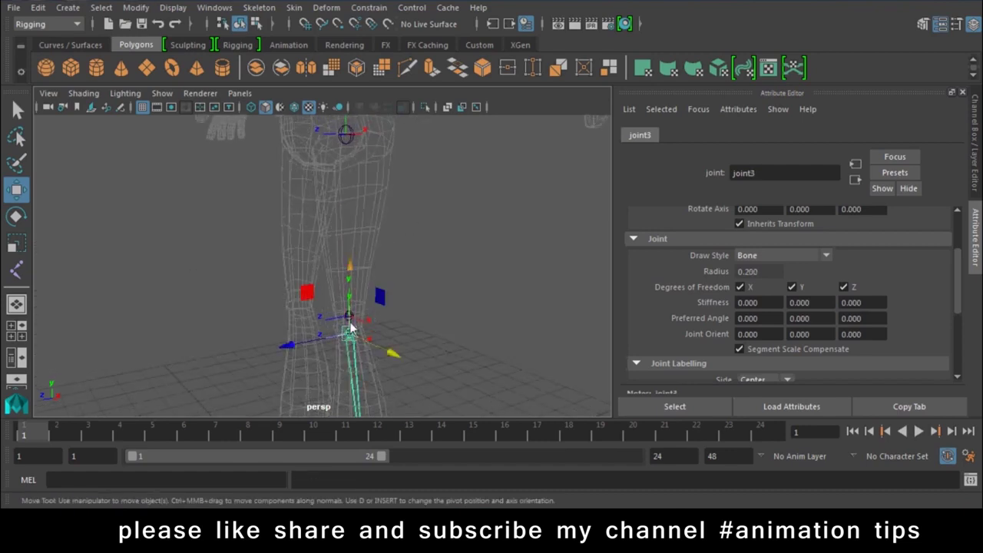
click(349, 332)
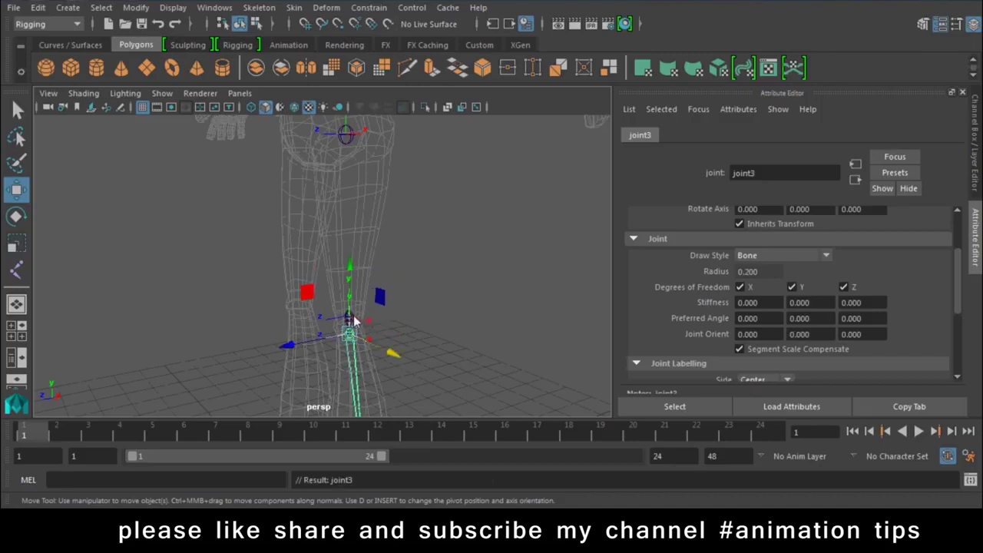
drag(349, 265, 278, 280)
click(279, 280)
click(350, 332)
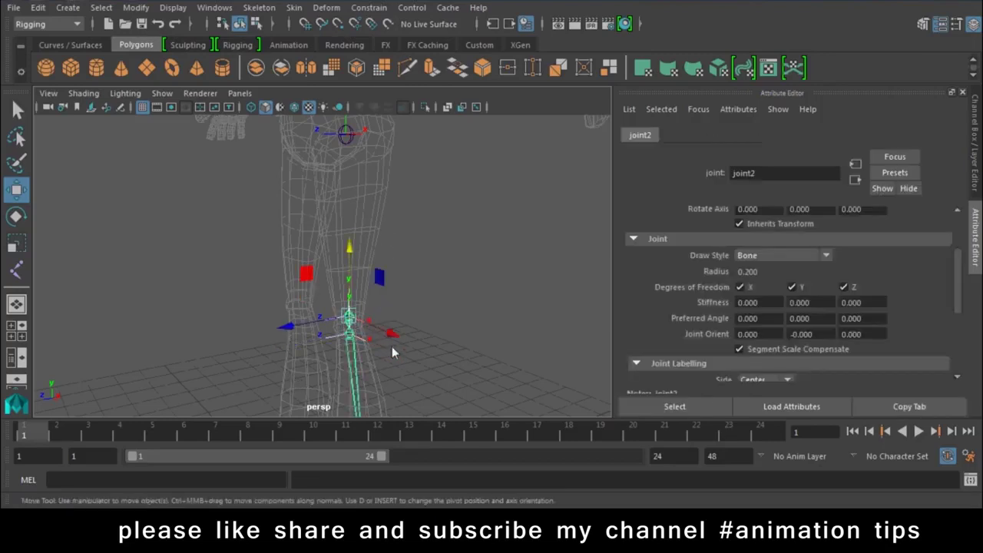
click(347, 136)
click(426, 256)
mouse_move(426, 257)
alt+middle_down()
mouse_move(444, 316)
mouse_move(371, 261)
alt+middle_up()
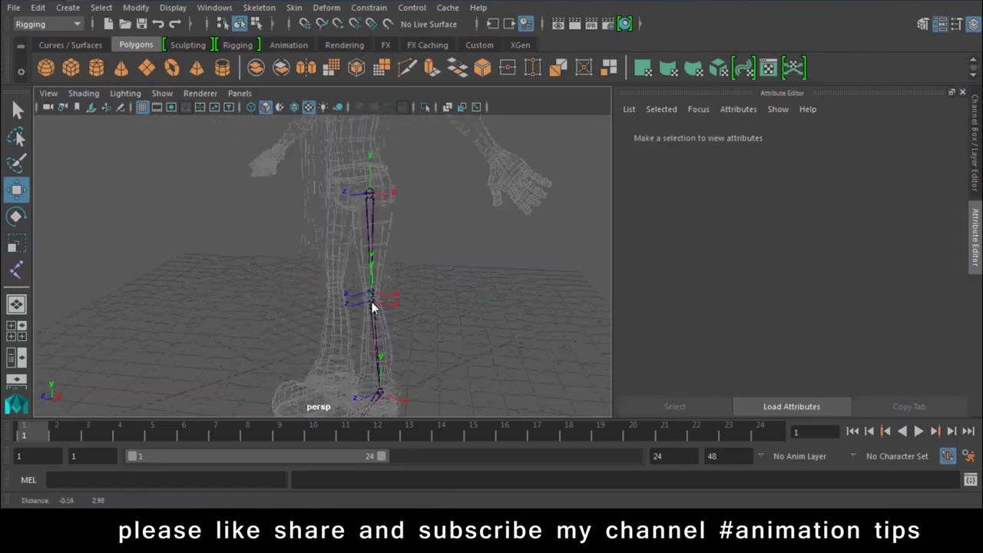
click(371, 261)
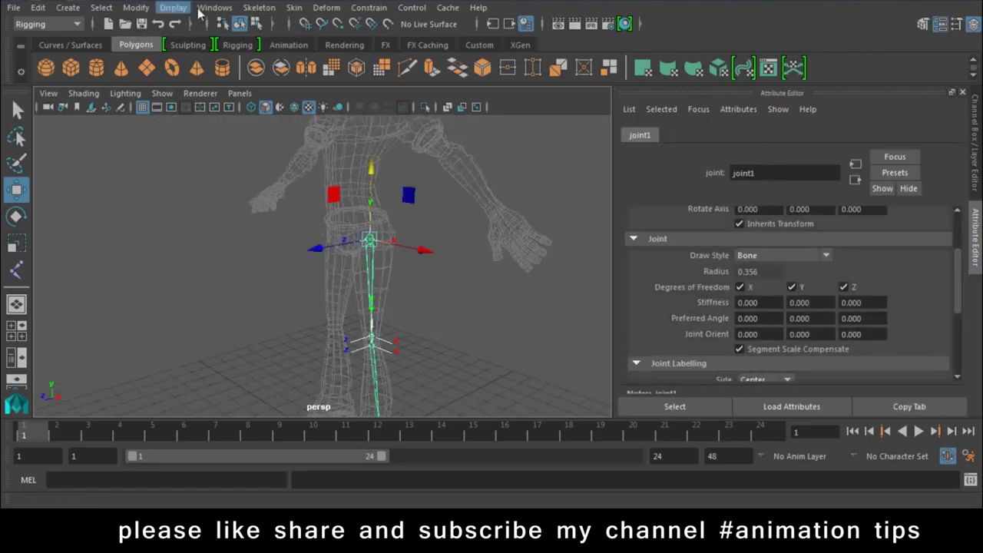
click(259, 8)
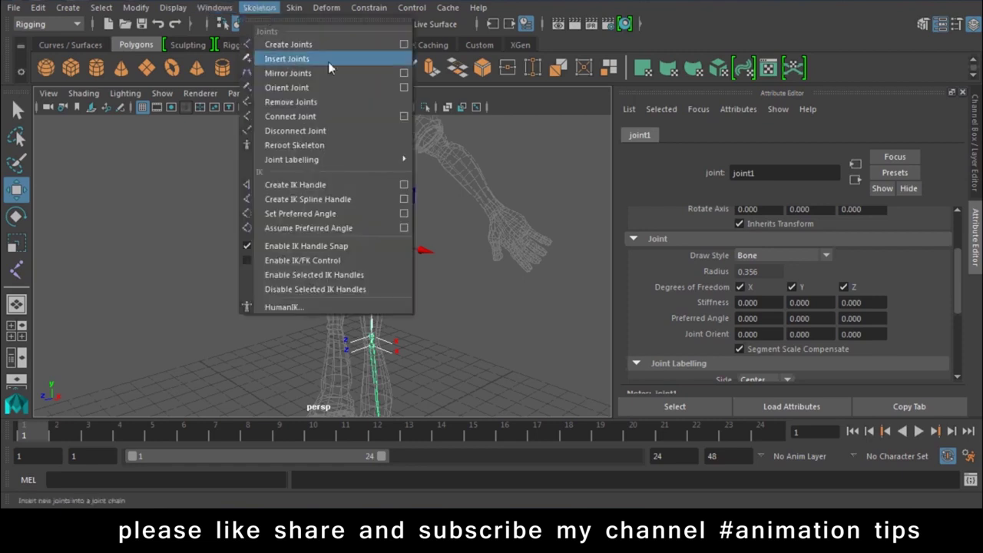
click(403, 87)
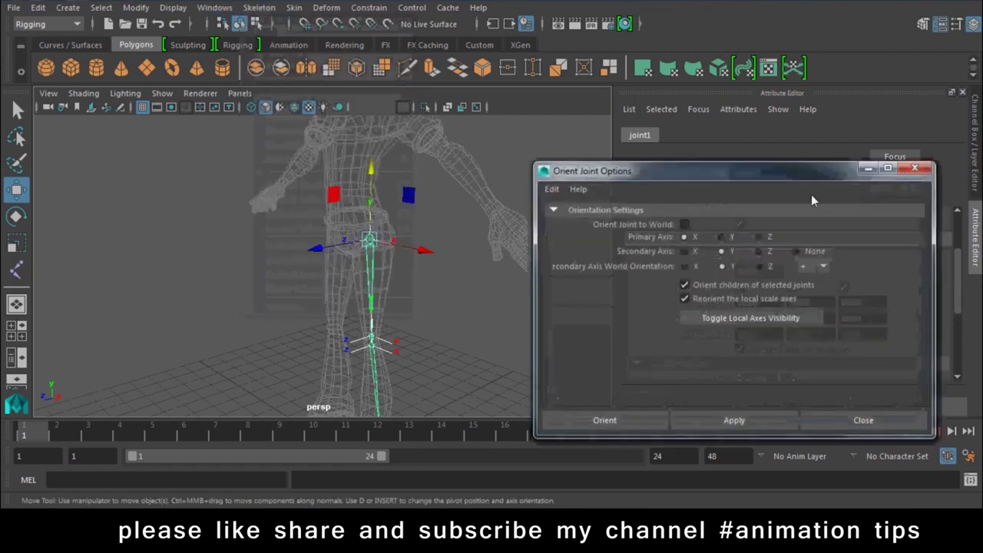
click(646, 66)
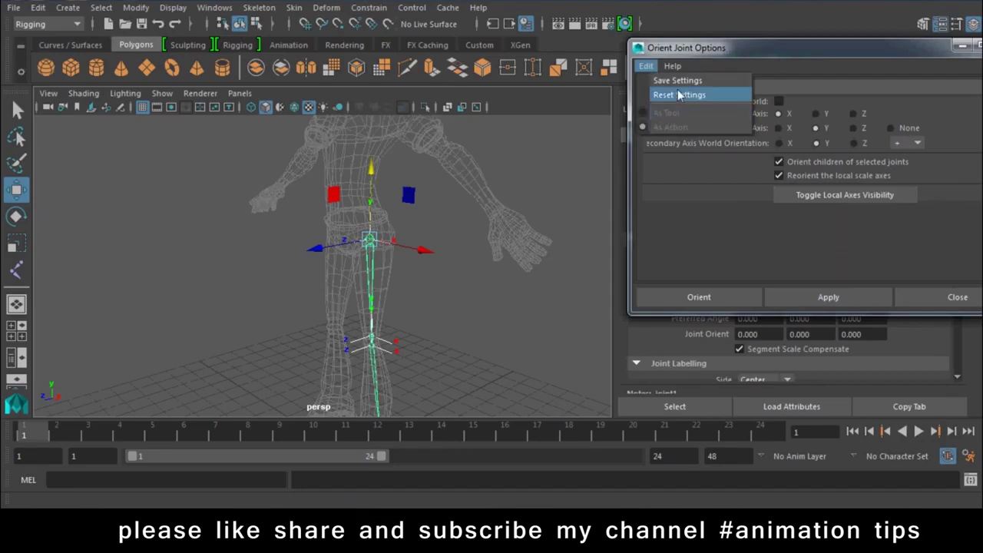
click(677, 91)
alt+drag(385, 264, 411, 266)
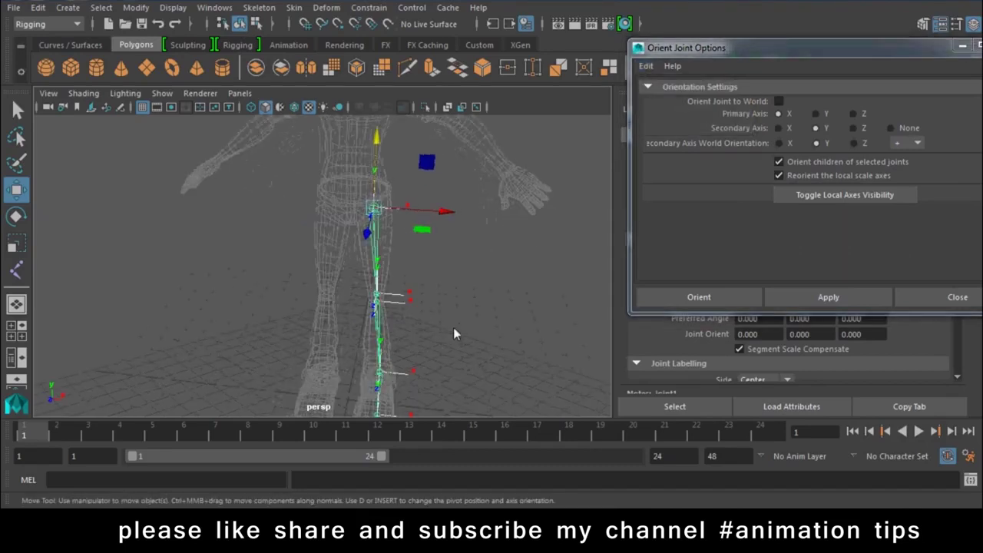
click(815, 113)
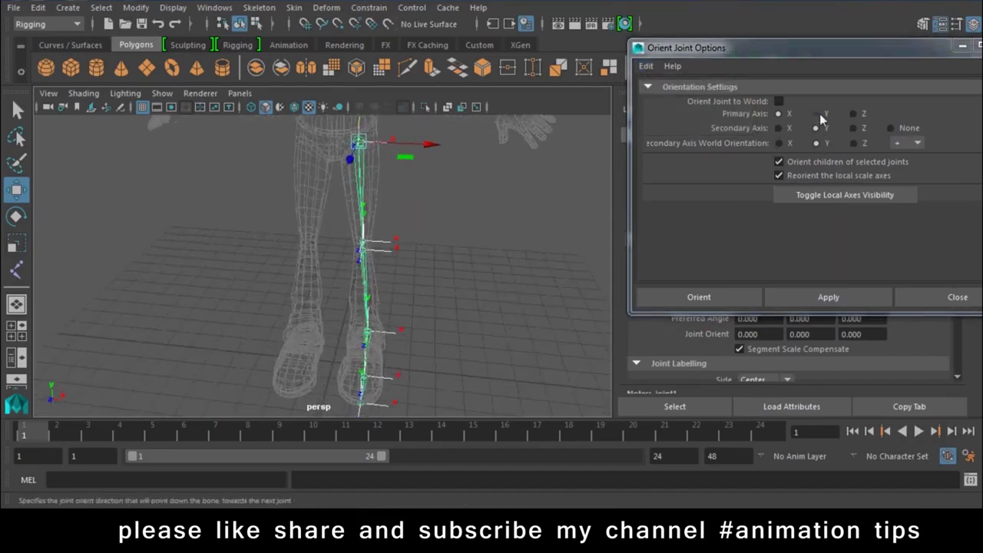
click(853, 128)
click(807, 297)
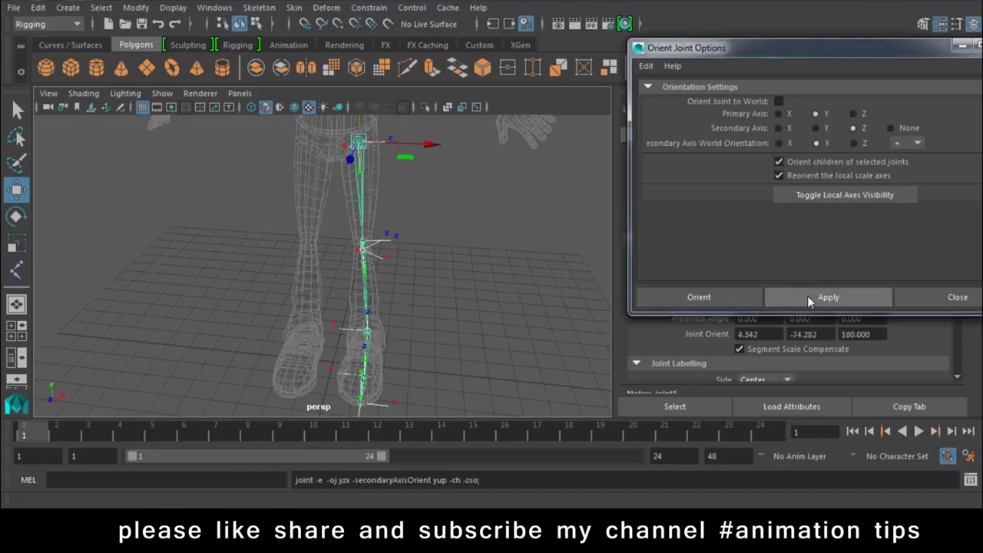
mouse_move(408, 334)
alt+mouse_down()
mouse_move(482, 324)
mouse_move(461, 319)
alt+mouse_up()
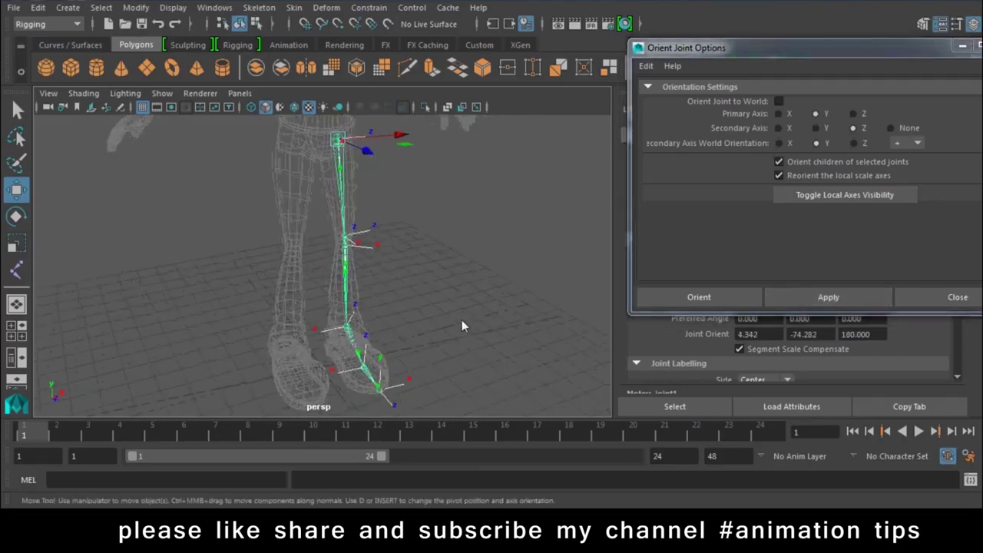
key(ctrl+z)
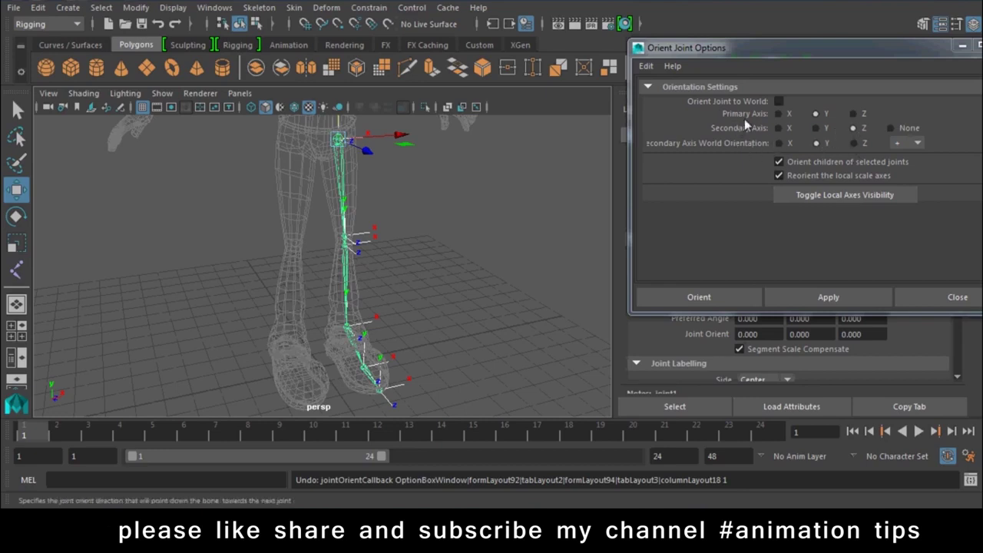
alt+drag(330, 304, 274, 262)
alt+right_drag(273, 262, 469, 247)
mouse_move(470, 248)
alt+mouse_down()
mouse_move(445, 305)
mouse_move(314, 258)
mouse_move(337, 265)
alt+mouse_up()
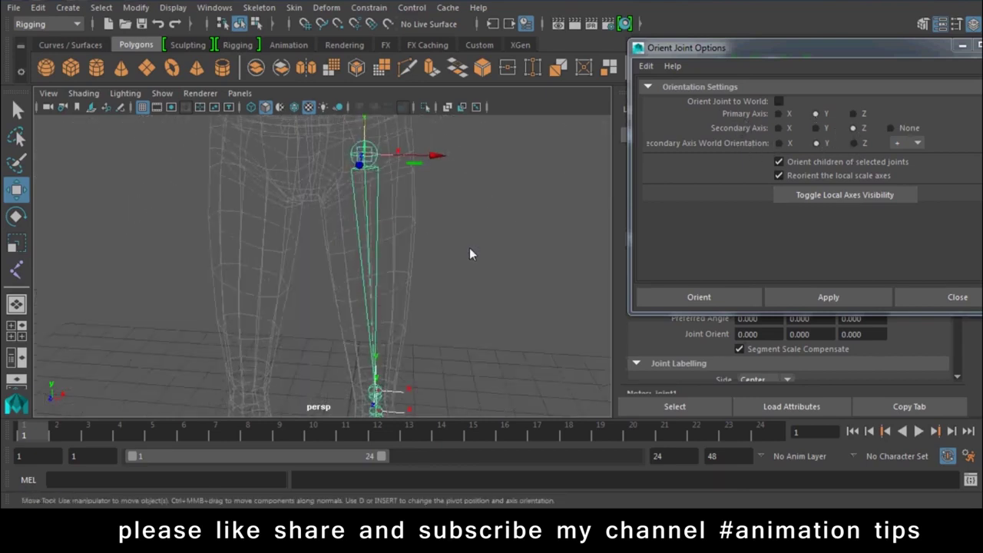
alt+right_drag(337, 260, 354, 303)
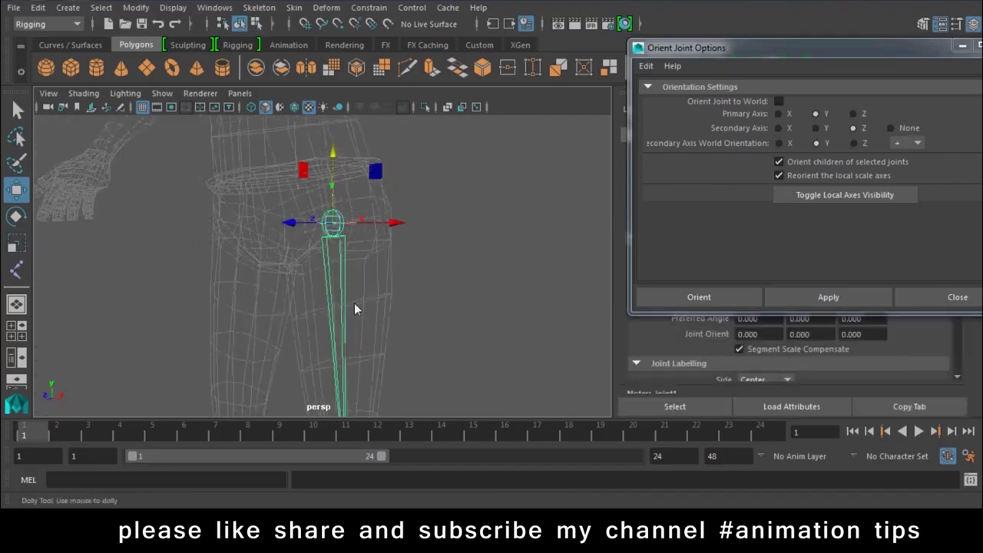
alt+middle_drag(354, 303, 349, 258)
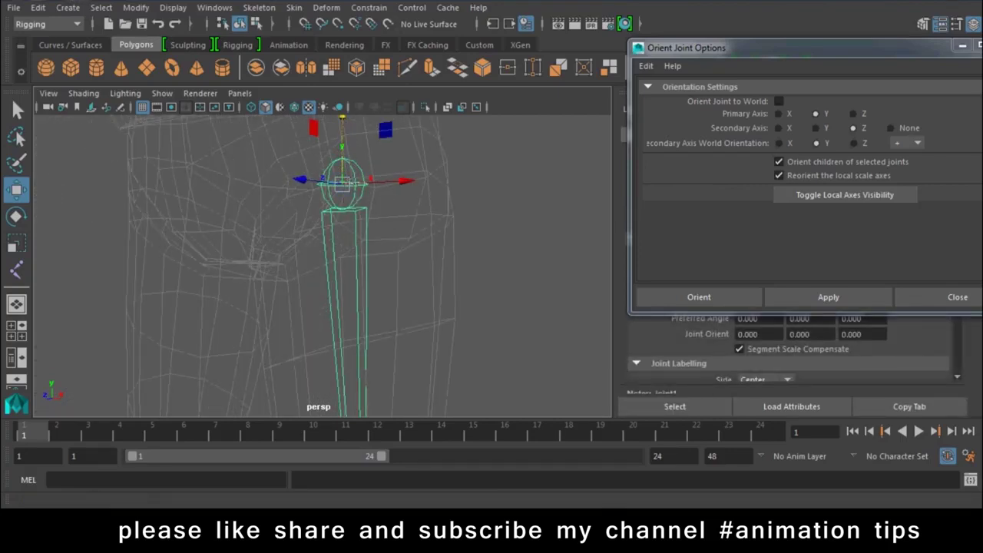
click(777, 114)
click(800, 295)
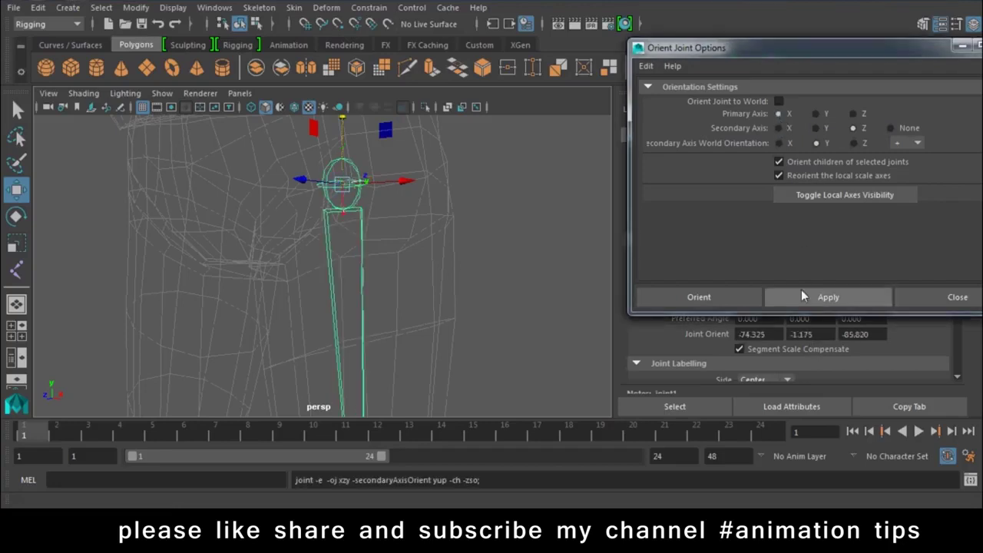
click(461, 284)
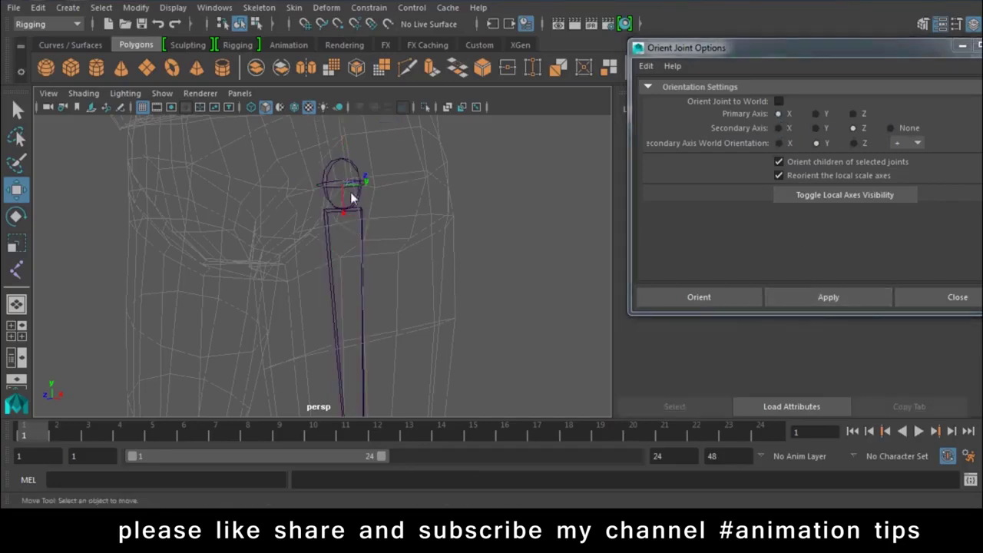
key(ctrl+z)
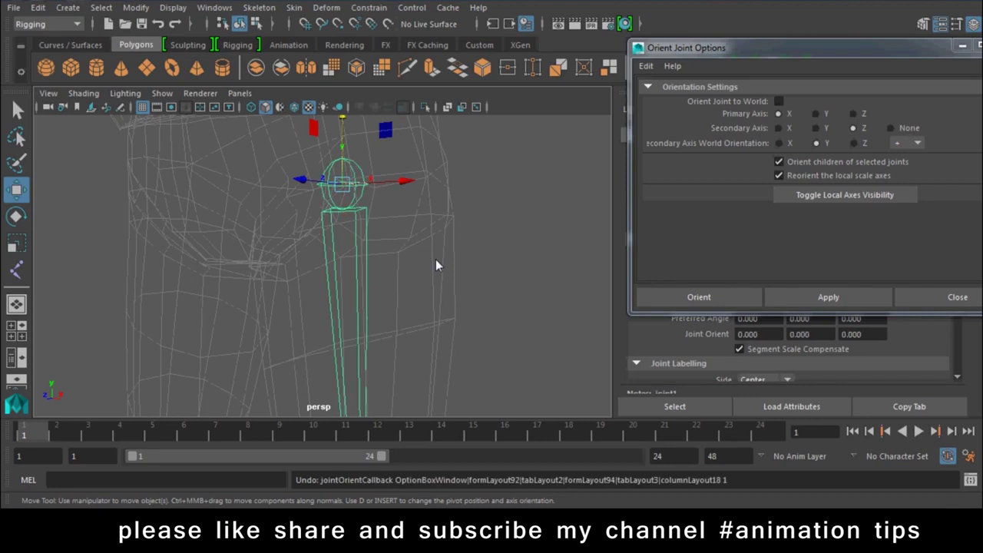
scroll(461, 295, down, 3)
scroll(450, 326, down, 2)
scroll(446, 307, down, 3)
scroll(480, 290, down, 3)
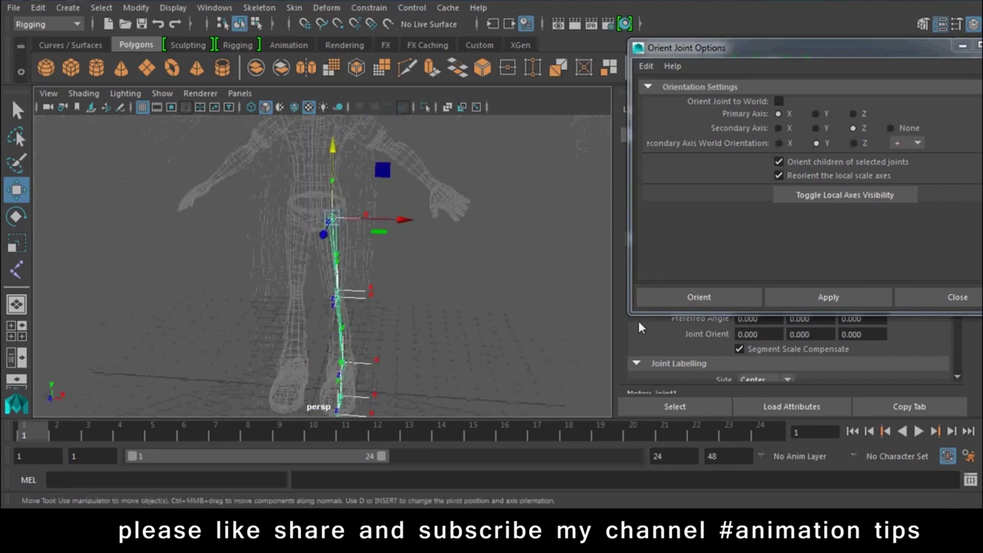
Step: Close the orientation options, select all joints and turn off their Local Rotation Axes
click(929, 296)
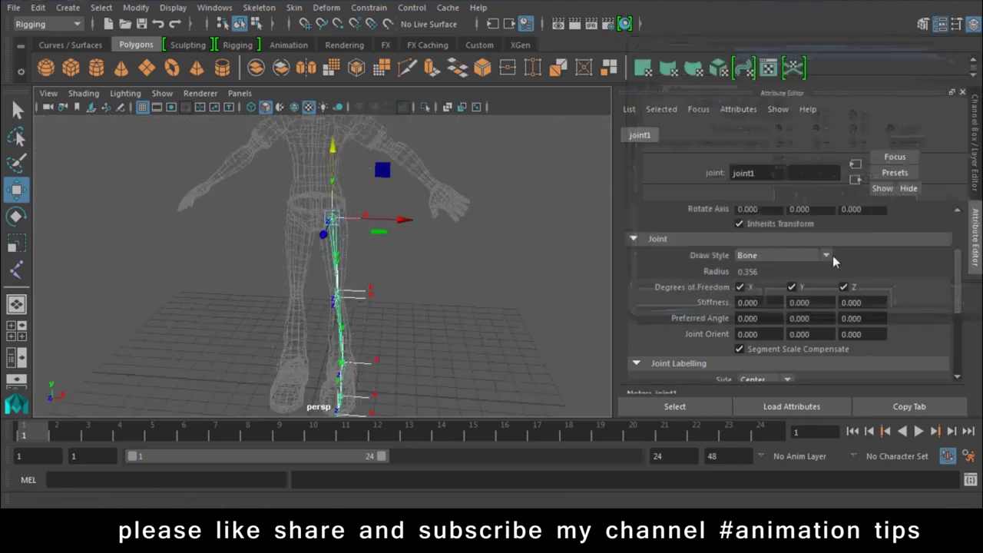
scroll(503, 285, up, 2)
scroll(483, 303, up, 2)
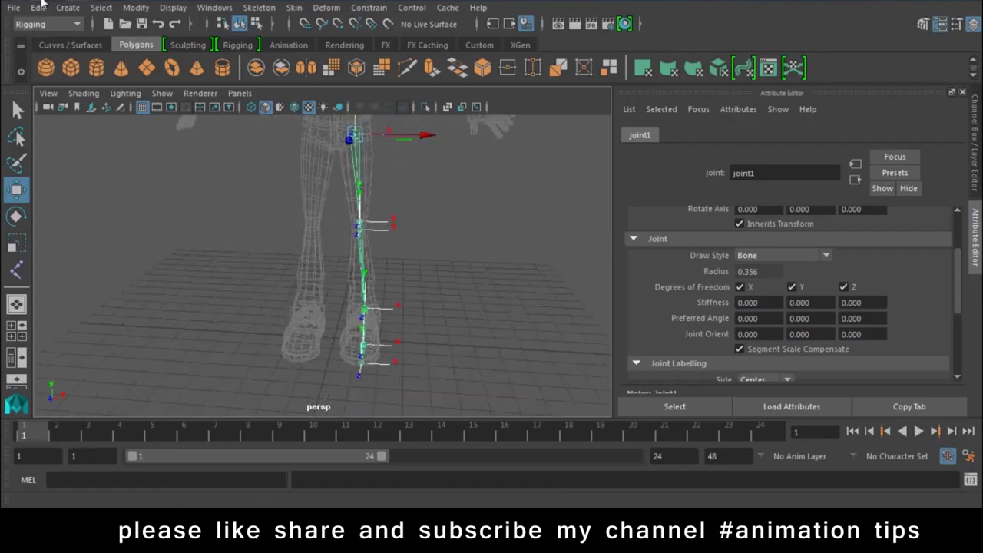
click(95, 8)
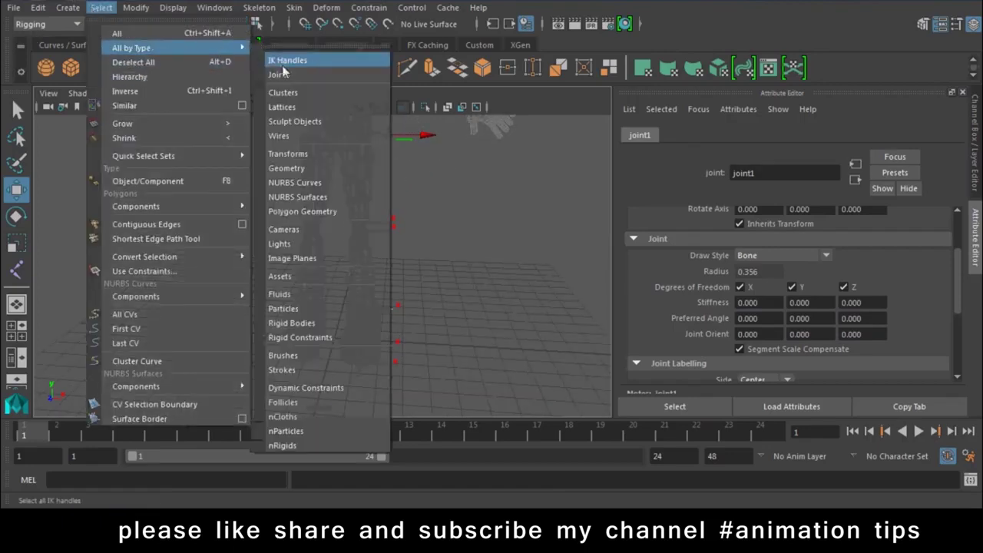
click(315, 60)
click(174, 8)
mouse_move(214, 188)
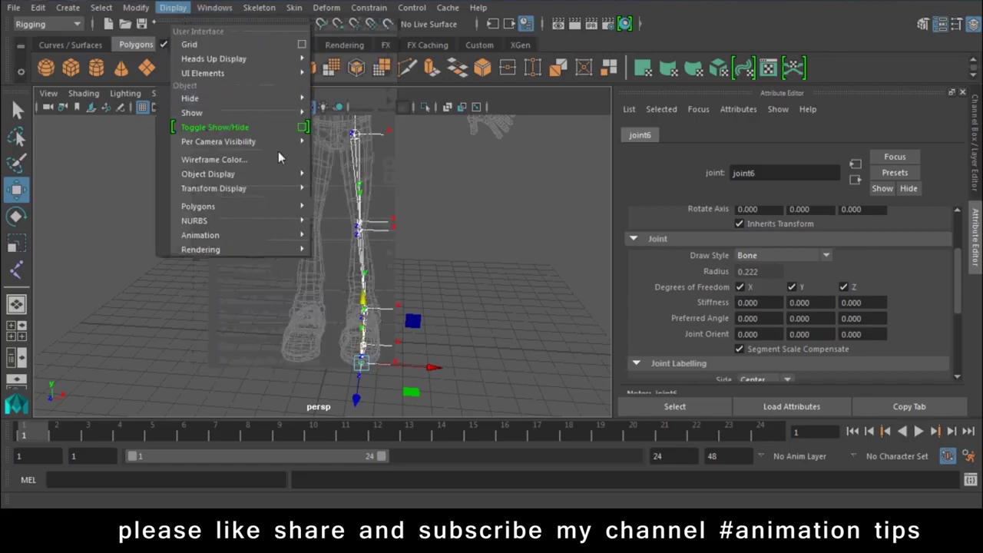
click(364, 200)
Step: Select the hip joint and bring the Channel Box back into the side panel
click(479, 217)
mouse_move(479, 217)
alt+mouse_down()
mouse_move(251, 278)
mouse_move(528, 291)
mouse_move(448, 238)
alt+mouse_up()
scroll(433, 238, down, 3)
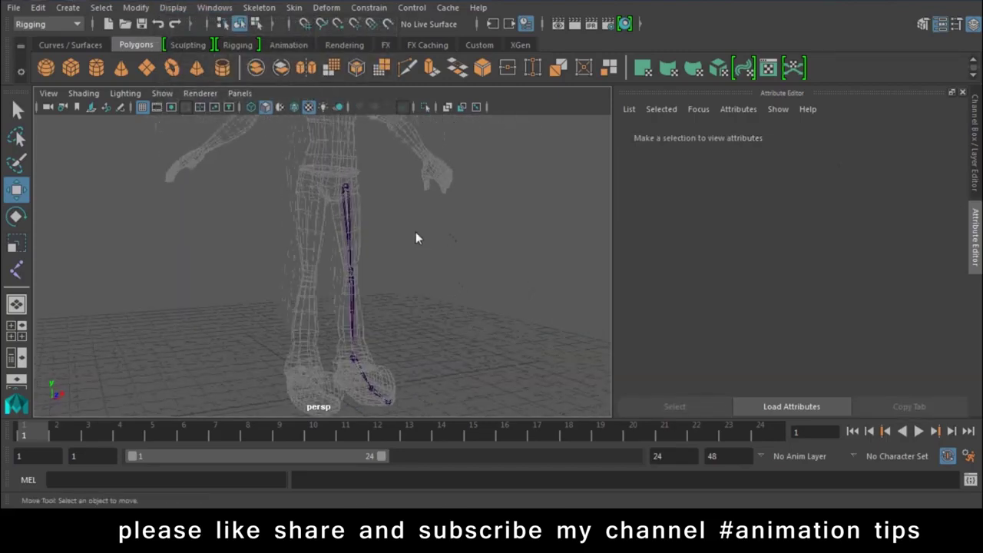
click(345, 186)
click(972, 169)
Step: Rename the hip joint L_thigh_jt
double_click(850, 141)
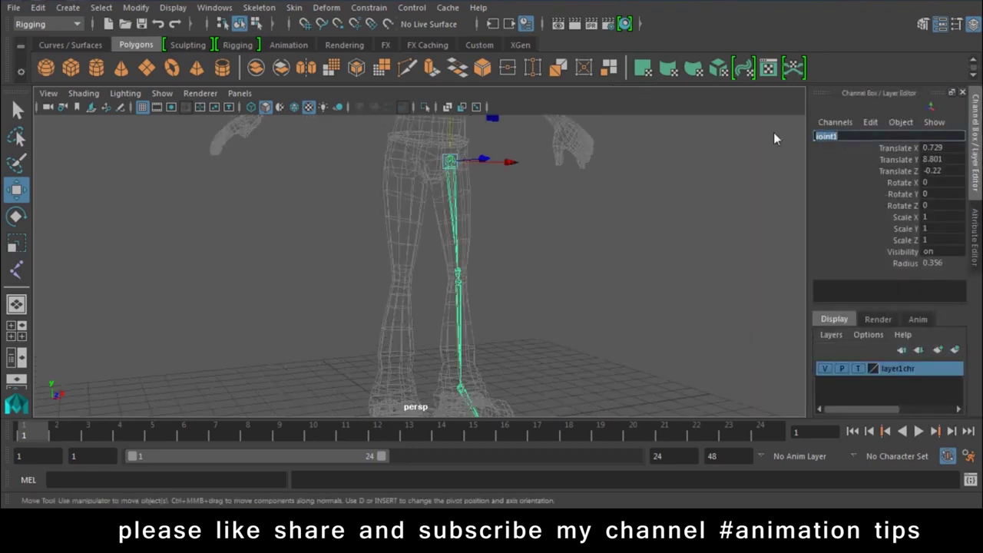
text(L)
text(_thigh)
text(_jt)
key(Return)
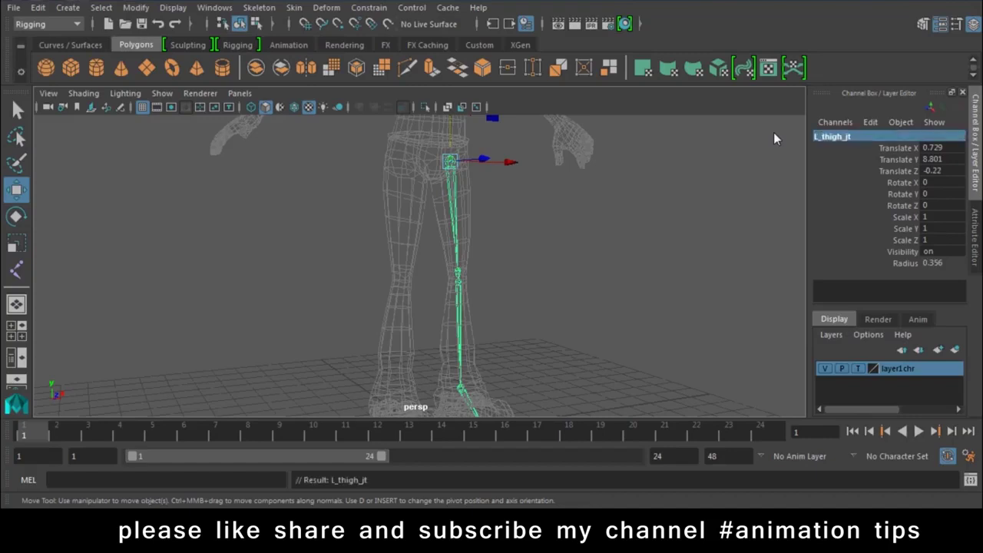
click(880, 137)
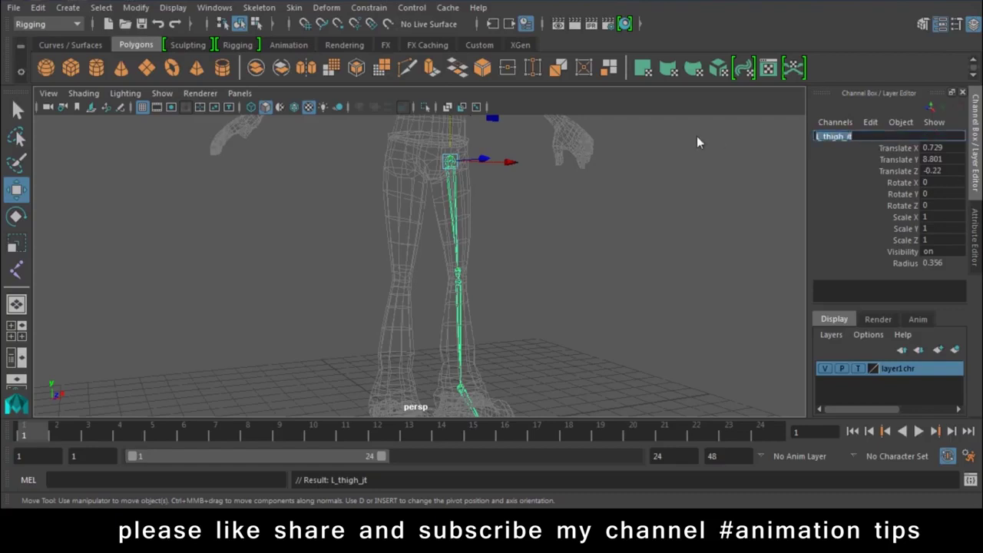
key(Down)
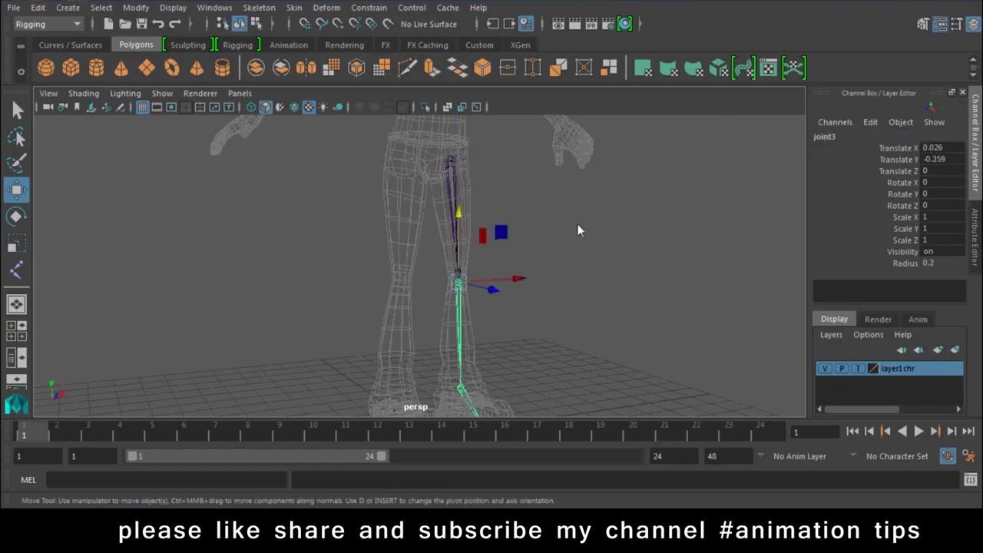
Step: Rename the knee joint L_knee_jt
click(579, 228)
scroll(432, 302, up, 2)
scroll(463, 263, up, 2)
click(446, 241)
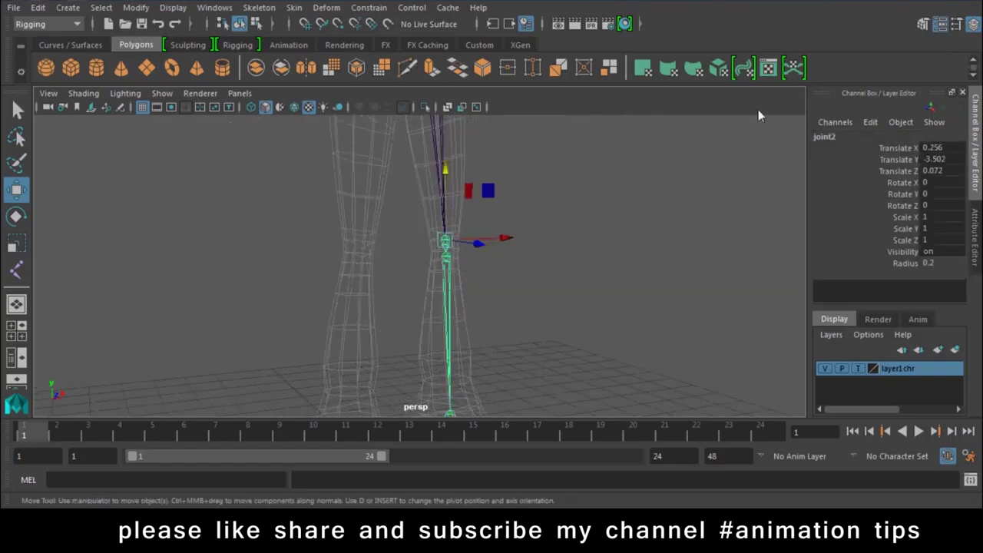
click(839, 138)
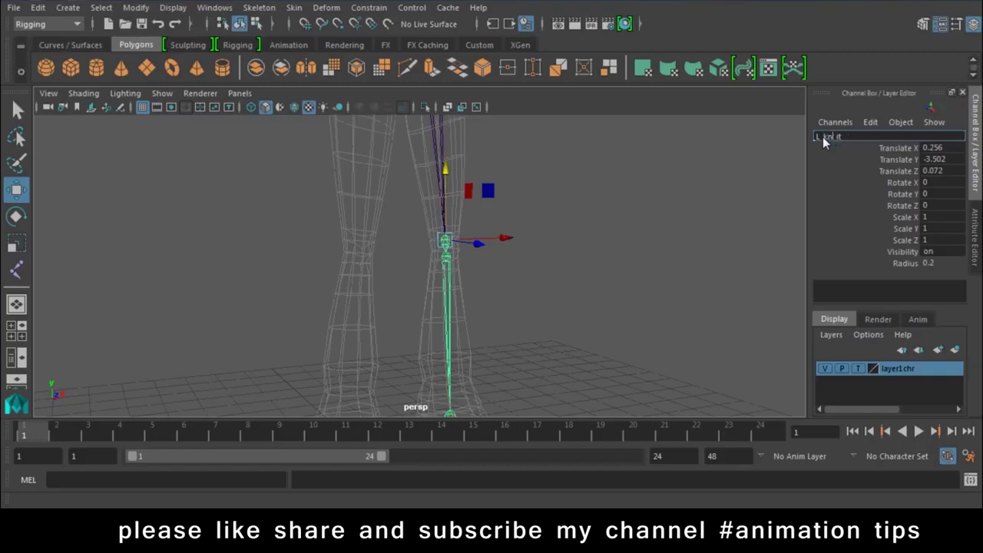
key(Return)
Step: Rename the second knee joint L_knee_jt2
click(461, 351)
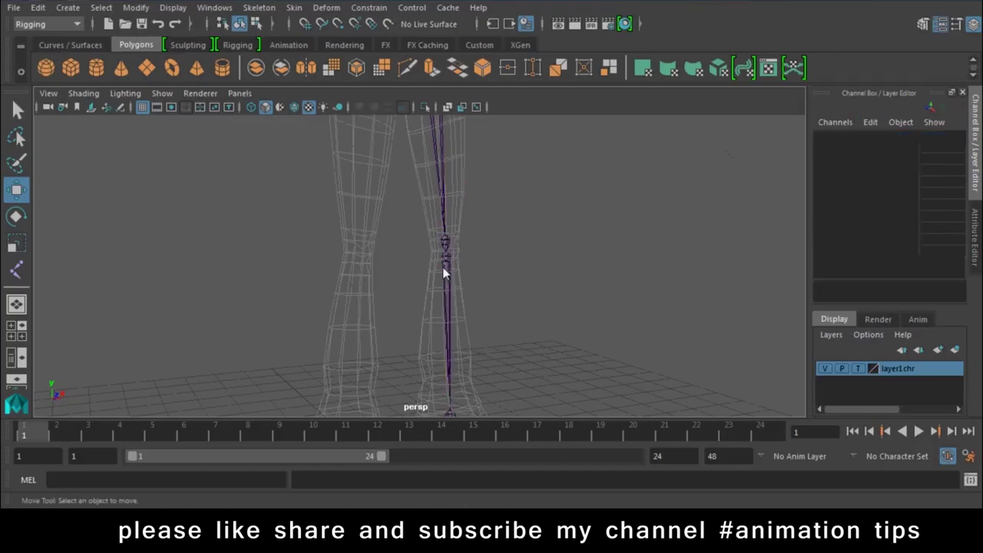
click(444, 265)
click(823, 136)
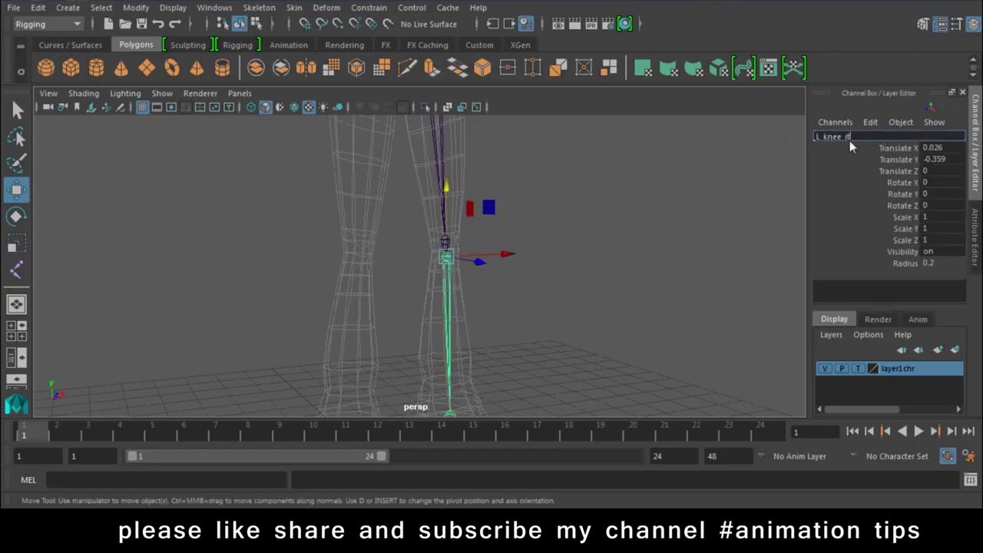
drag(841, 136, 823, 137)
text(a)
text(nee)
text(2)
key(Return)
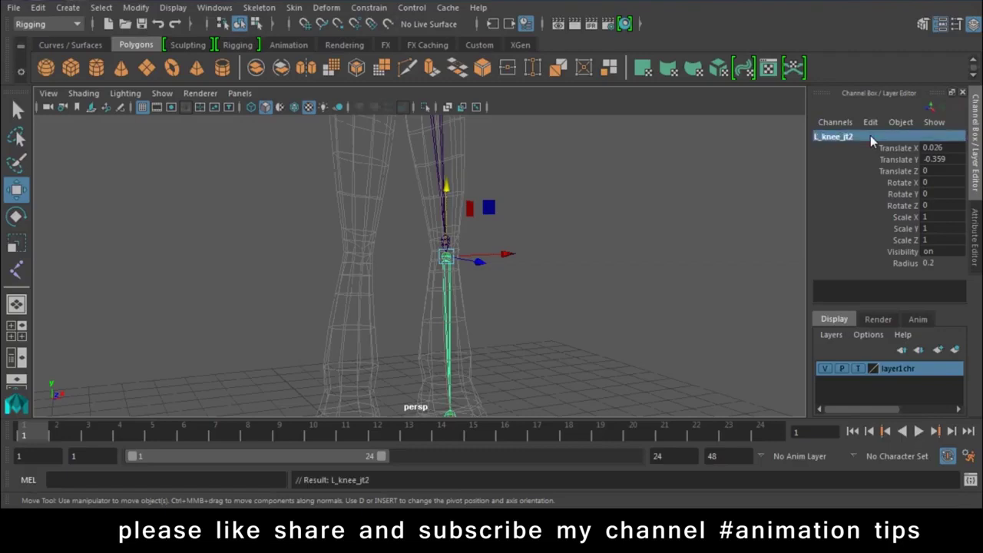
mouse_move(630, 279)
alt+mouse_down()
mouse_move(549, 272)
mouse_move(491, 322)
alt+mouse_up()
Step: Rename the ankle joint L_ankle_jt, editing a pasted knee name
click(450, 336)
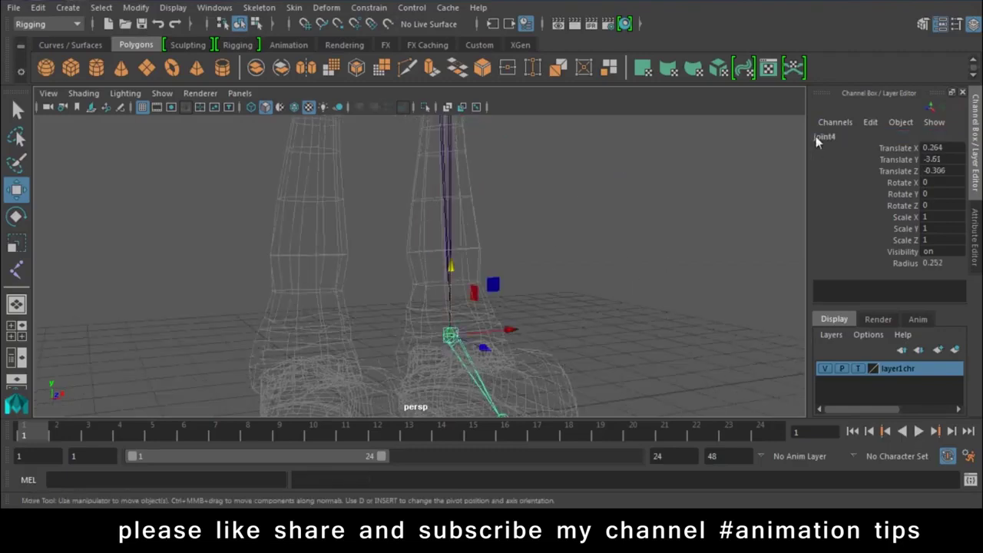
click(820, 149)
click(856, 136)
text(L_knee_jt)
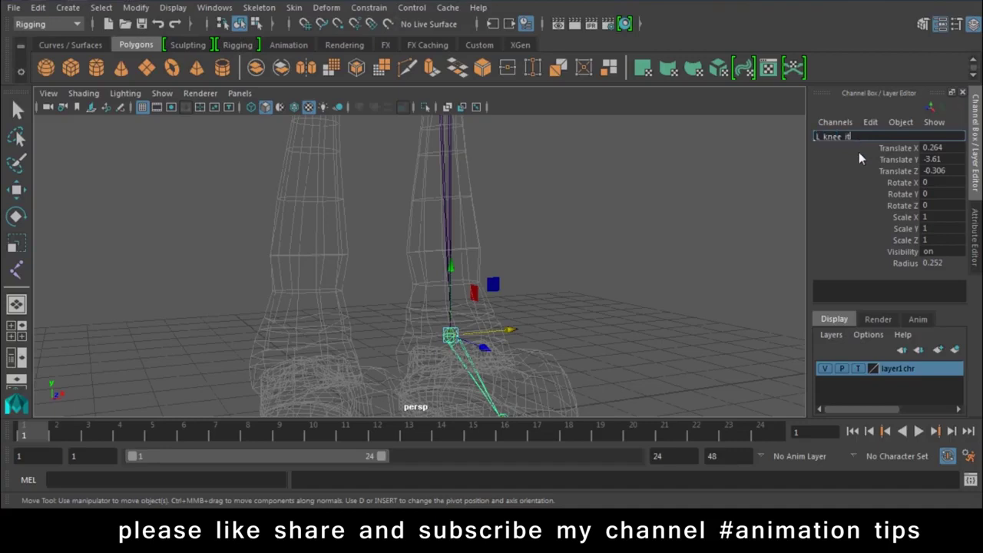
double_click(831, 136)
text(e)
key(Return)
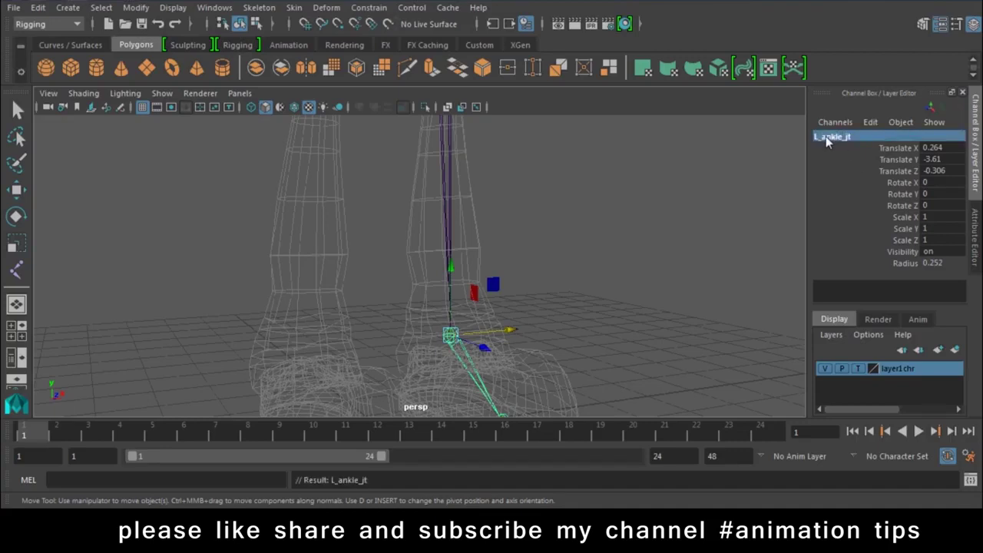
Step: Rename the ball-of-foot joint L_ball_jt
alt+drag(601, 329, 528, 330)
click(480, 322)
double_click(828, 137)
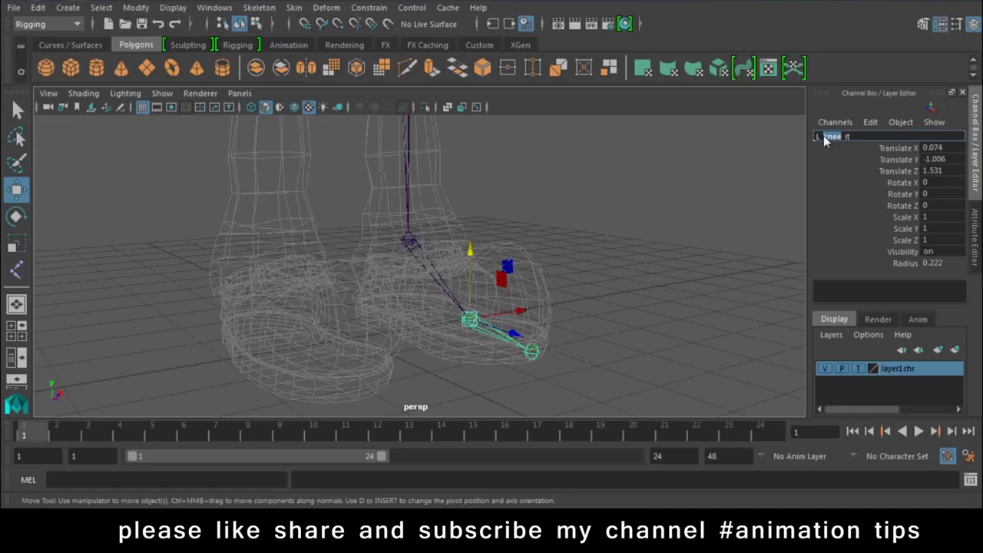
text(ball)
key(Return)
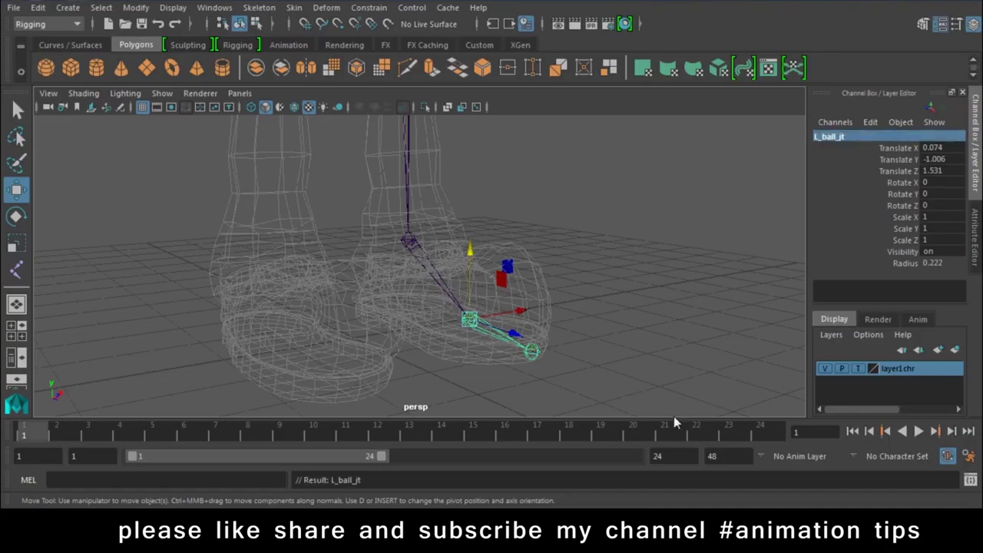
Step: Rename the toe-end joint L_toe_jt, then select the leg chain from the thigh
click(639, 307)
click(531, 352)
double_click(837, 137)
text(L_knee_jt)
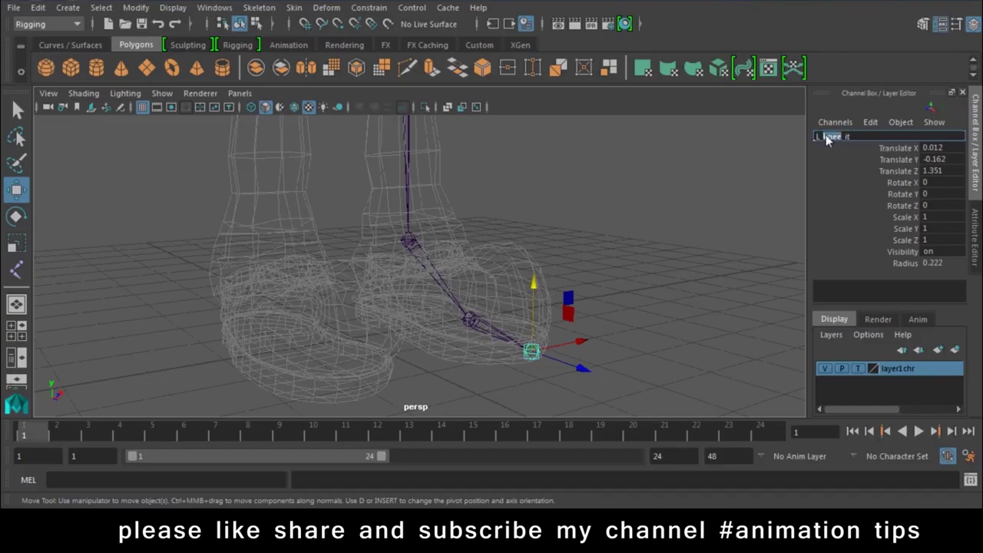
text(toe)
key(Return)
mouse_move(729, 283)
alt+right_down()
mouse_move(465, 225)
mouse_move(456, 276)
alt+right_up()
click(411, 184)
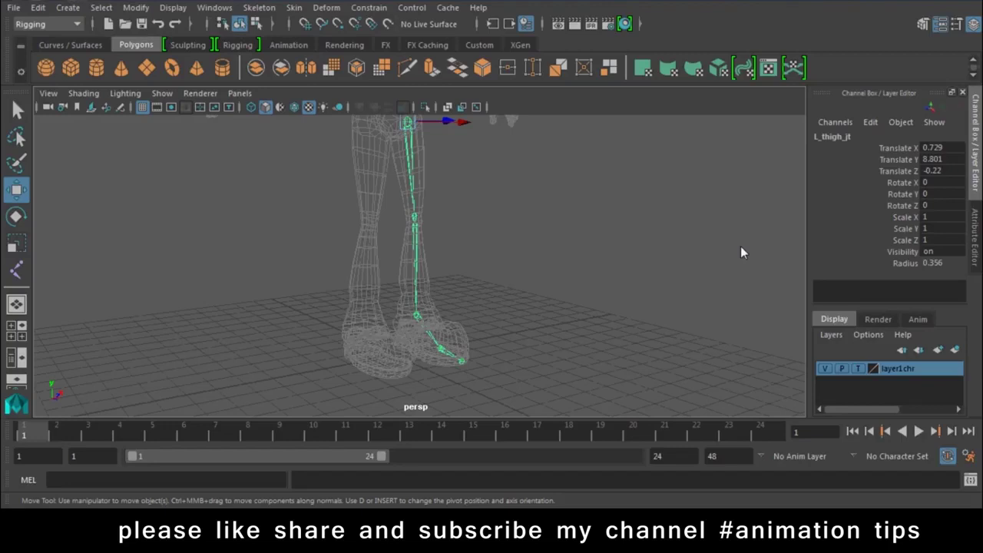
Step: With L_thigh_jt selected, reset the Orient Joint options to defaults and close them
mouse_move(699, 235)
alt+mouse_down()
mouse_move(682, 261)
mouse_move(378, 206)
alt+mouse_up()
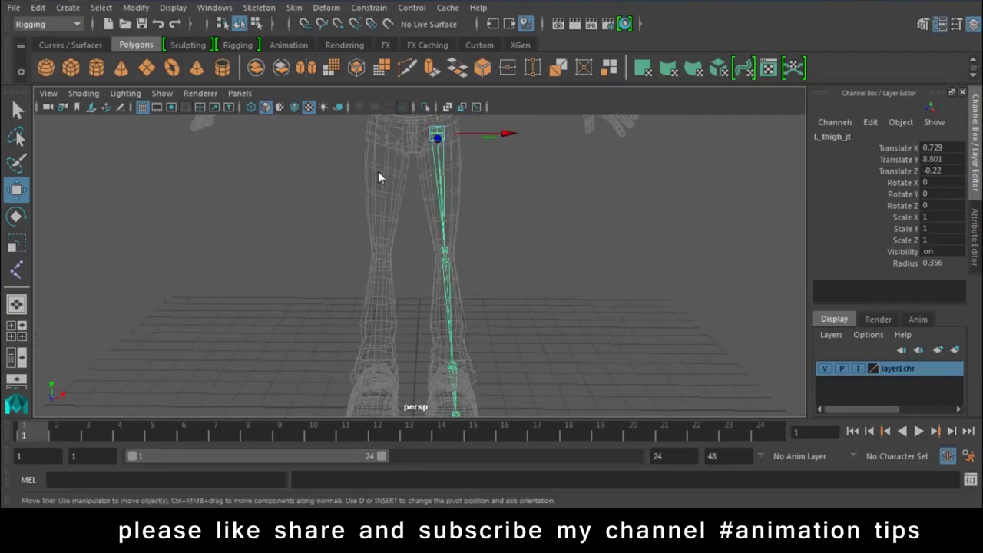
click(455, 183)
click(439, 169)
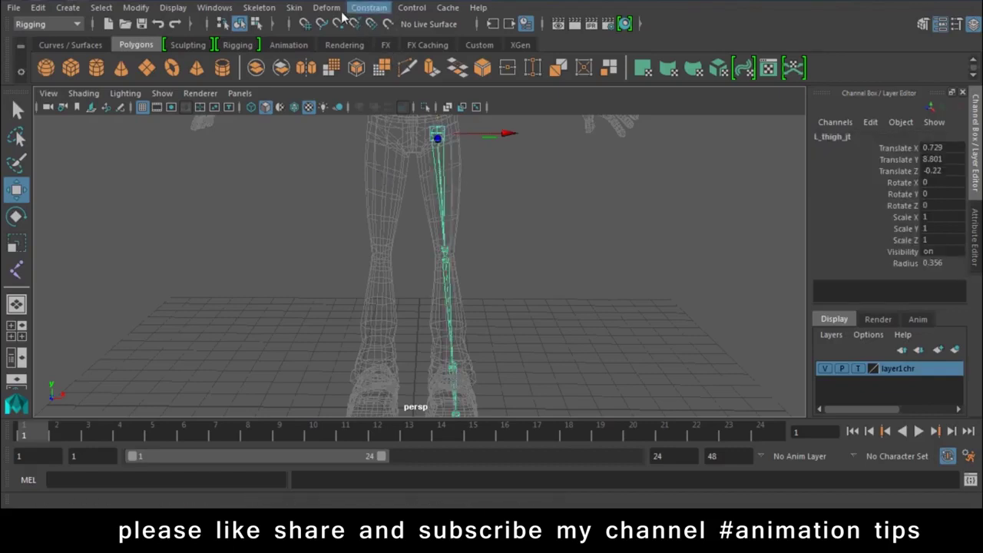
click(259, 8)
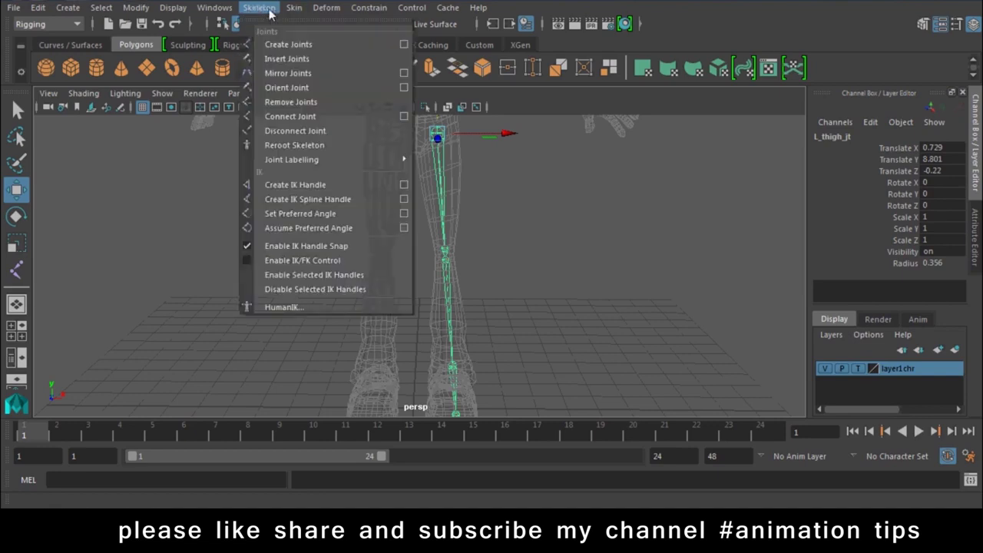
click(404, 87)
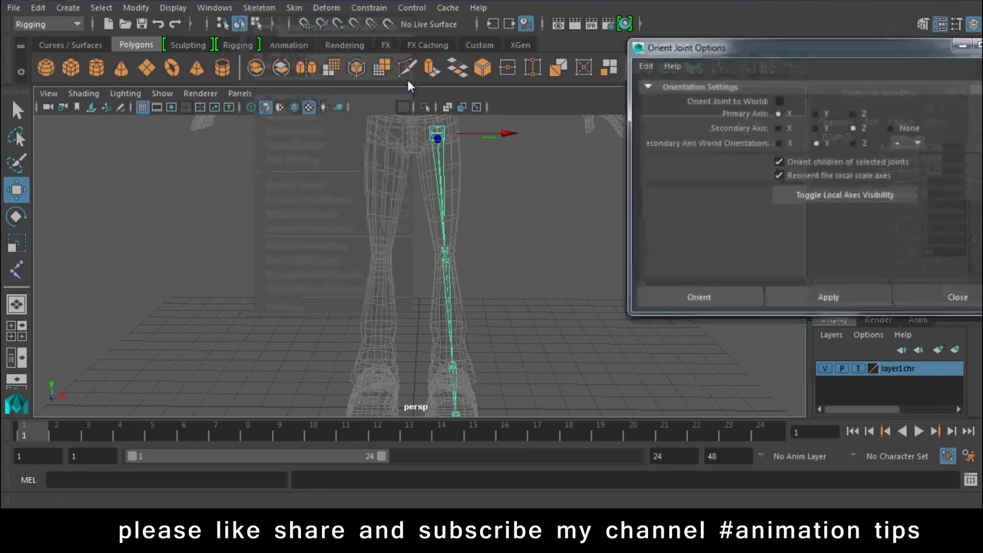
drag(760, 48, 672, 75)
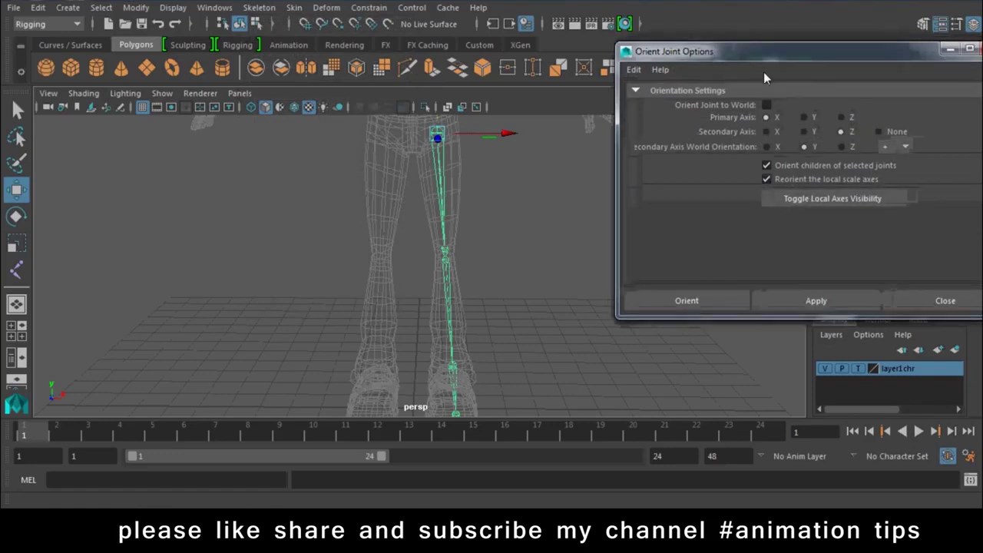
click(558, 93)
click(592, 121)
click(558, 93)
click(904, 332)
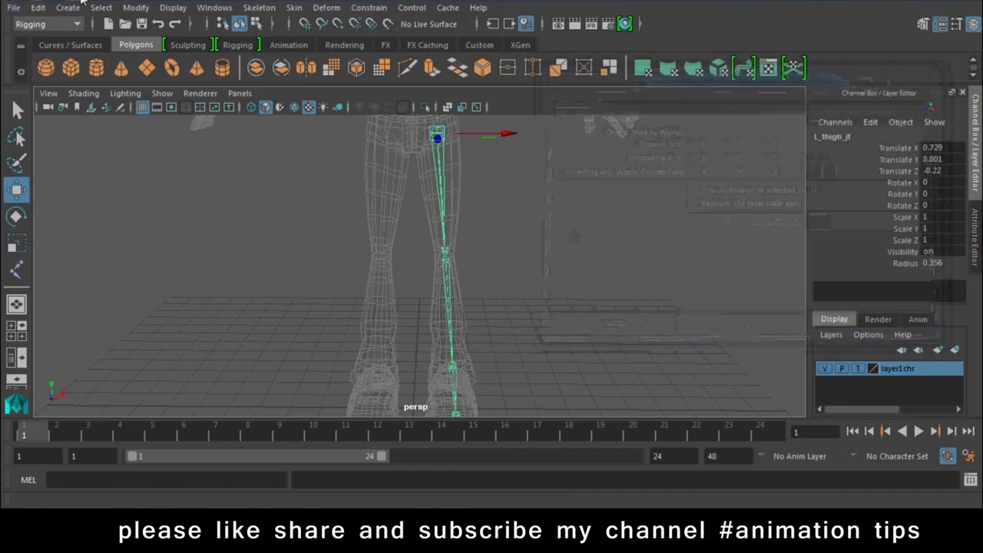
click(258, 7)
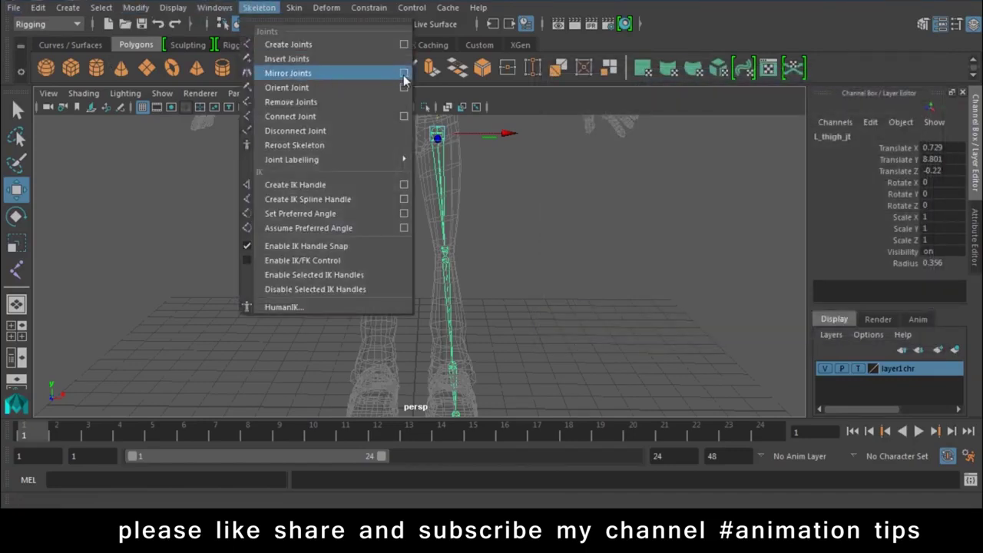
Step: Mirror the left thigh joint chain across YZ, searching for L and replacing it with R
click(404, 72)
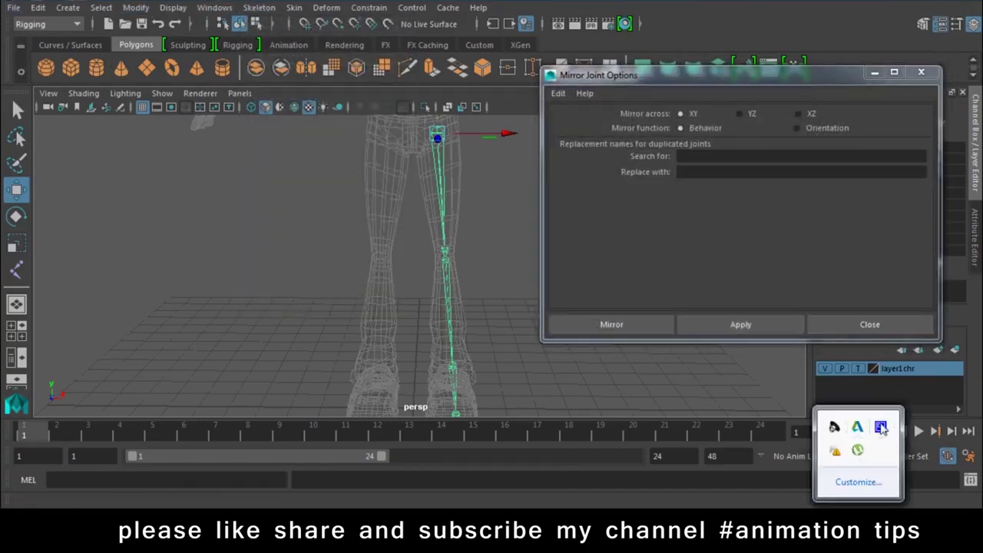
click(857, 451)
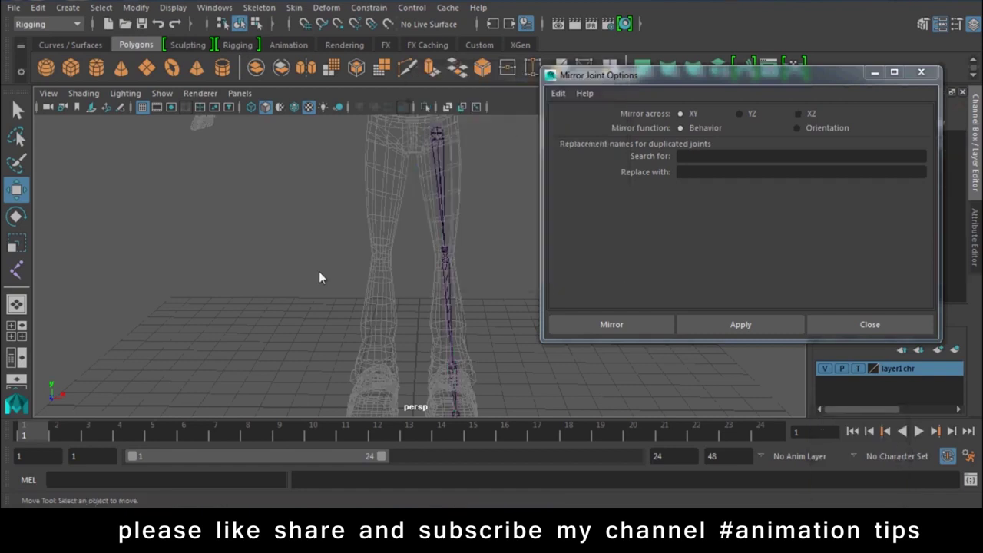
alt+drag(319, 271, 406, 184)
click(434, 165)
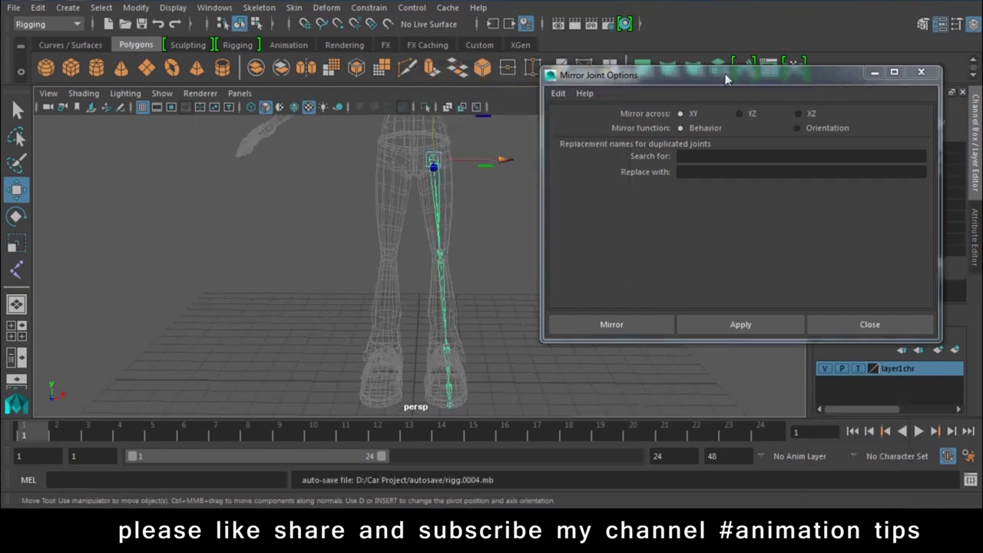
click(749, 113)
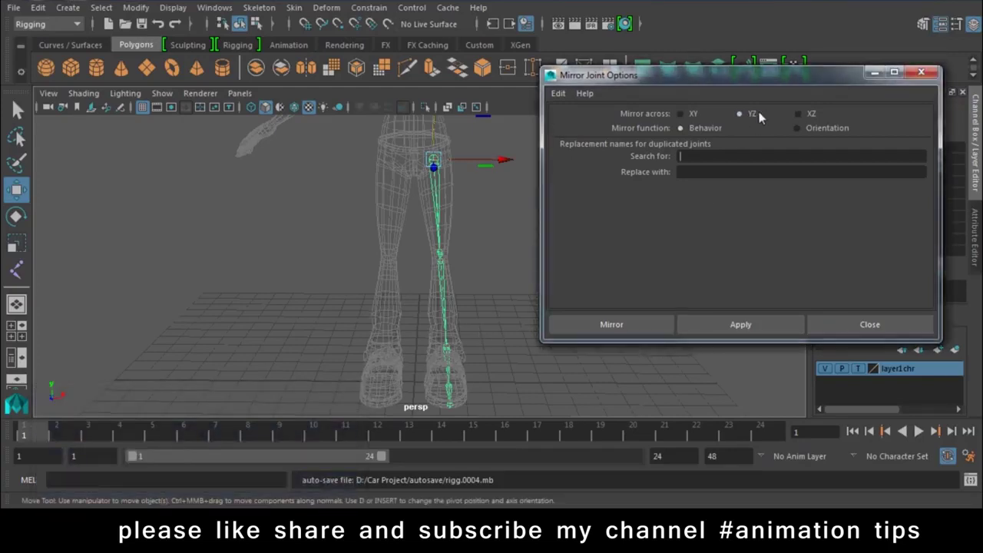
click(723, 159)
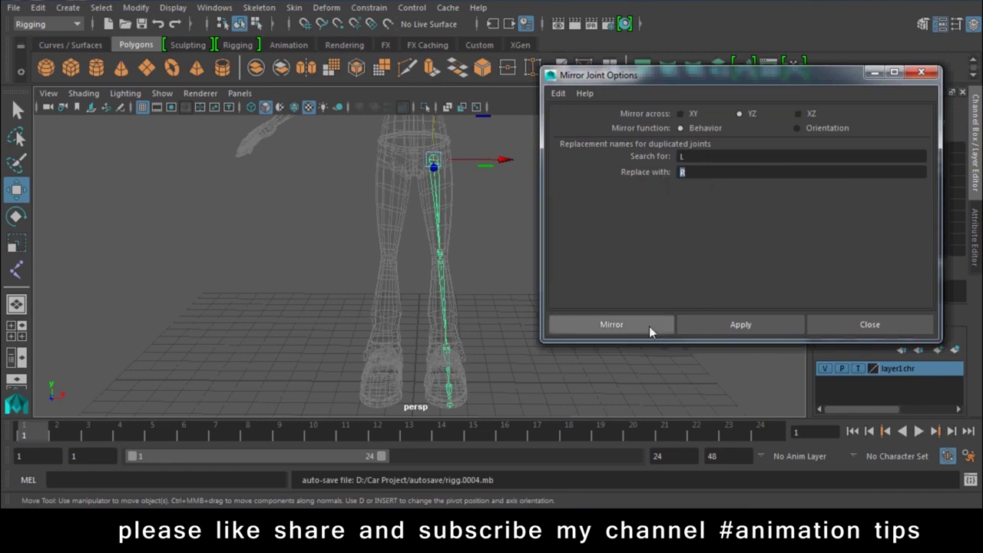
click(612, 324)
Step: Check the mirrored right thigh and knee names, then delete the mirrored chain and reselect the left thigh
click(366, 197)
click(391, 166)
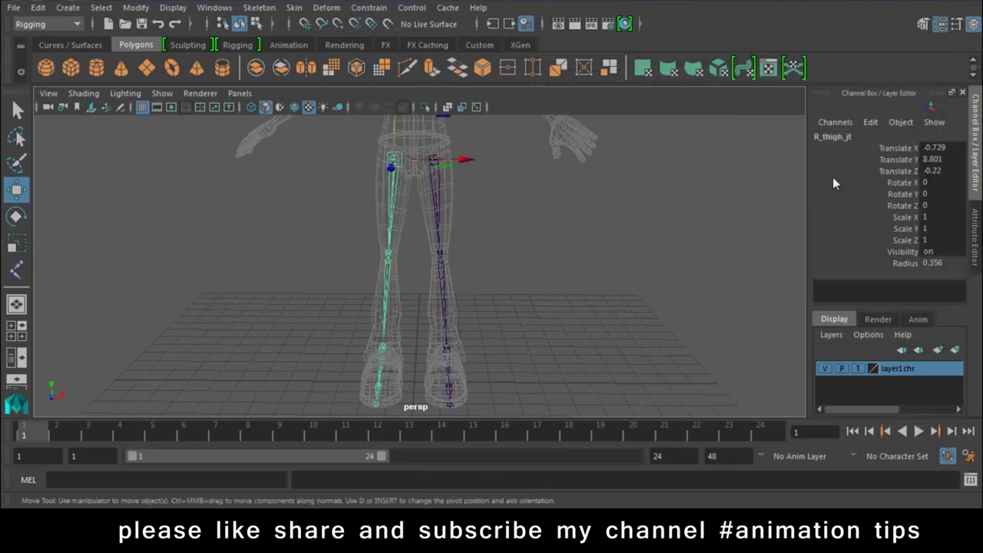
scroll(417, 212, up, 3)
scroll(428, 228, up, 3)
click(407, 170)
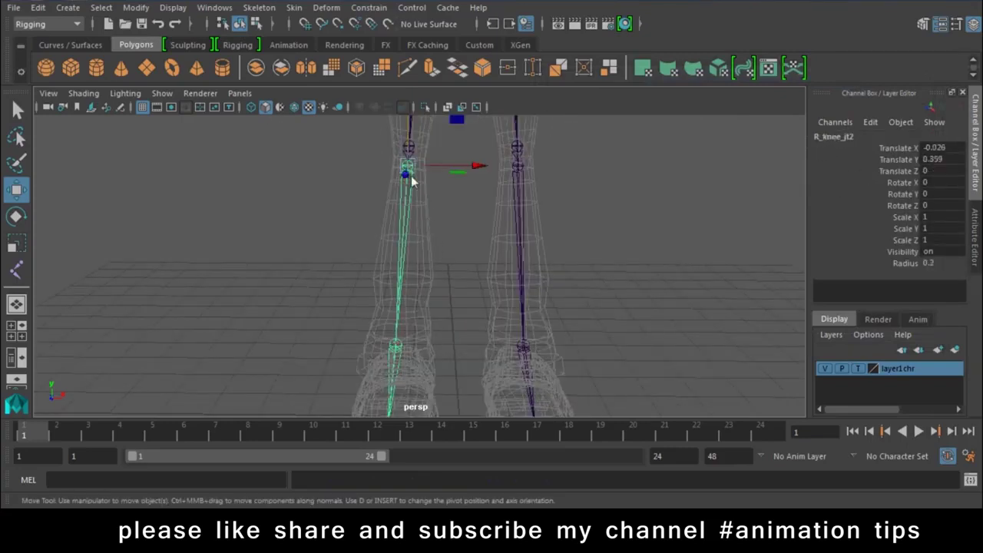
click(529, 308)
scroll(452, 326, down, 3)
scroll(430, 253, down, 2)
click(414, 226)
key(Delete)
click(465, 219)
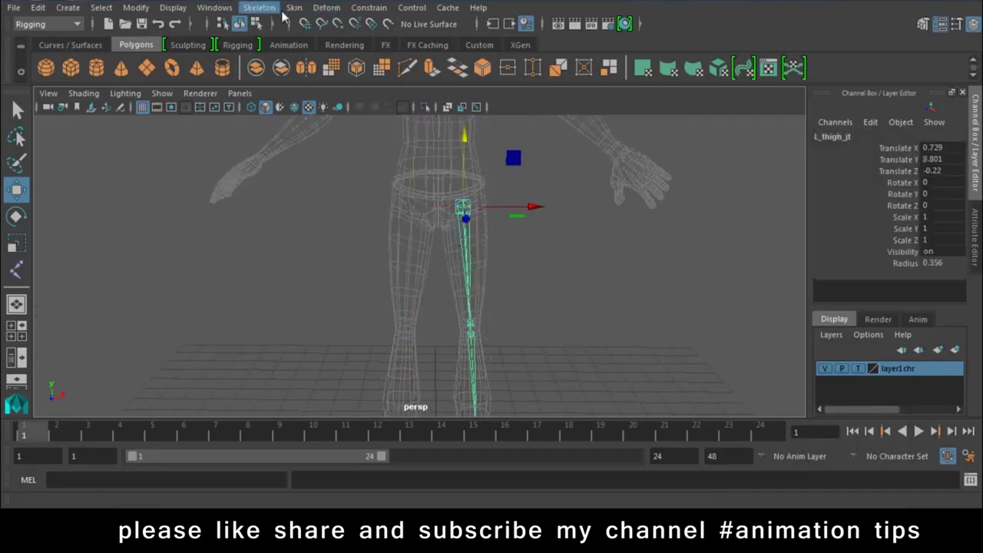
Step: Reset the Mirror Joints settings and mirror the left leg across YZ, replacing L with R
click(260, 8)
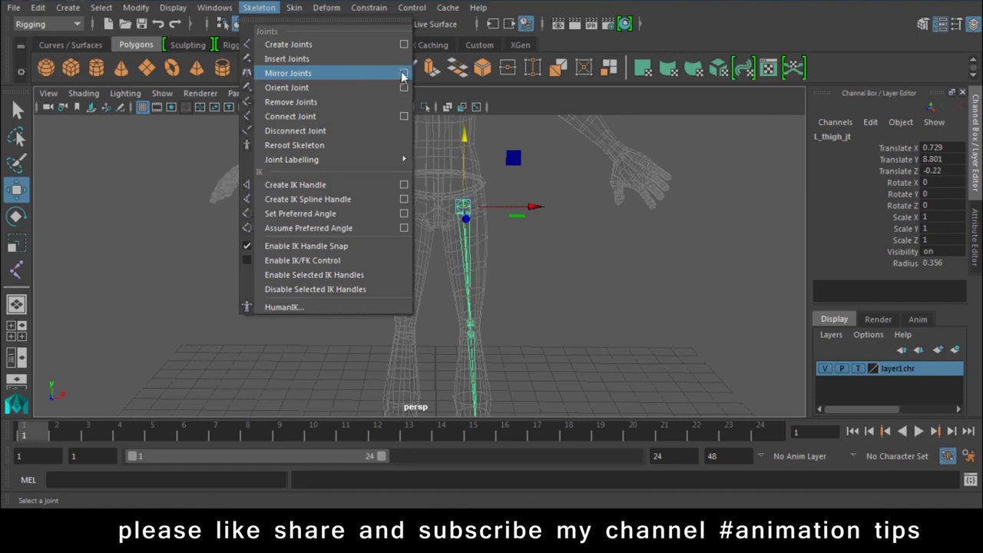
click(403, 74)
click(557, 93)
click(579, 123)
click(749, 120)
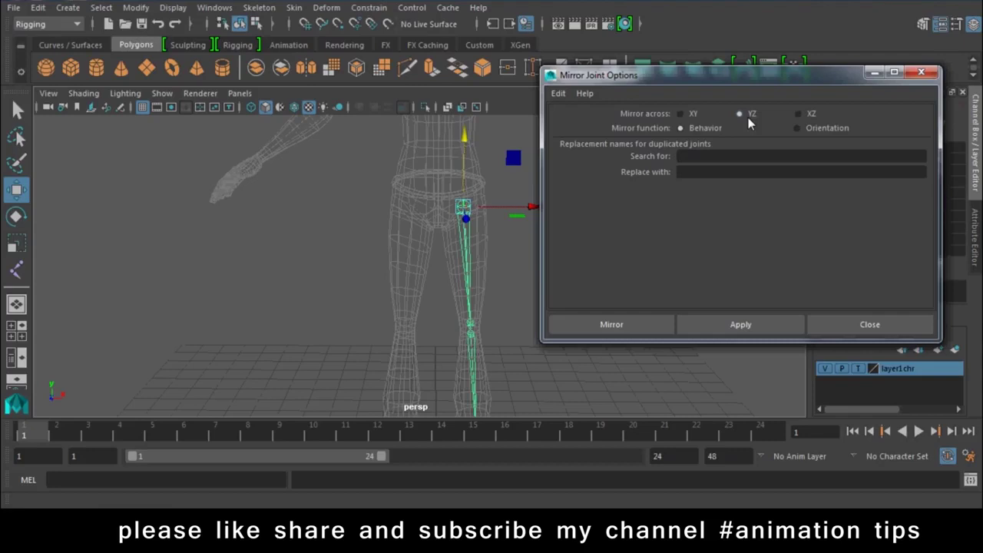
text(L)
click(701, 172)
click(610, 322)
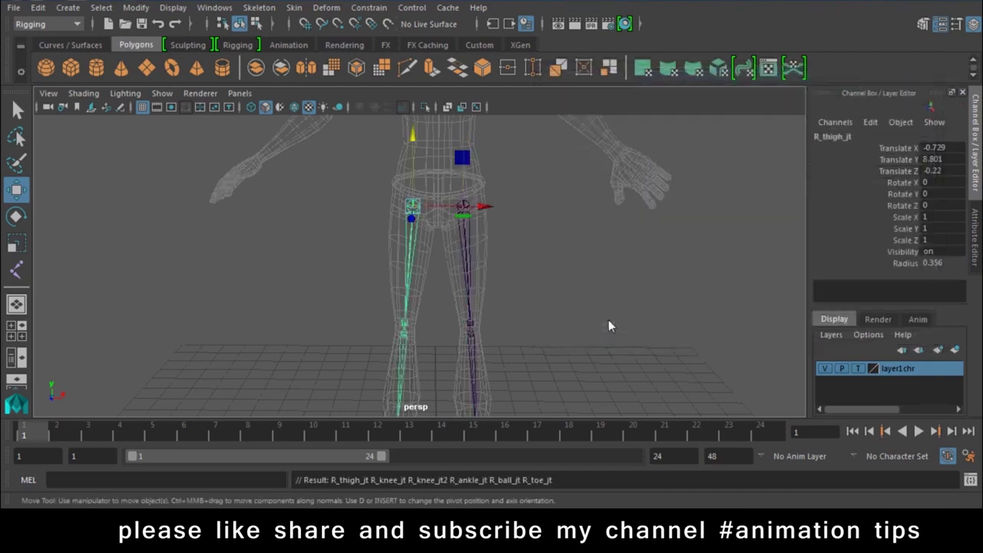
Step: Inspect the left thigh and knee and the mirrored right knee and ankle, orbiting around the legs
click(479, 263)
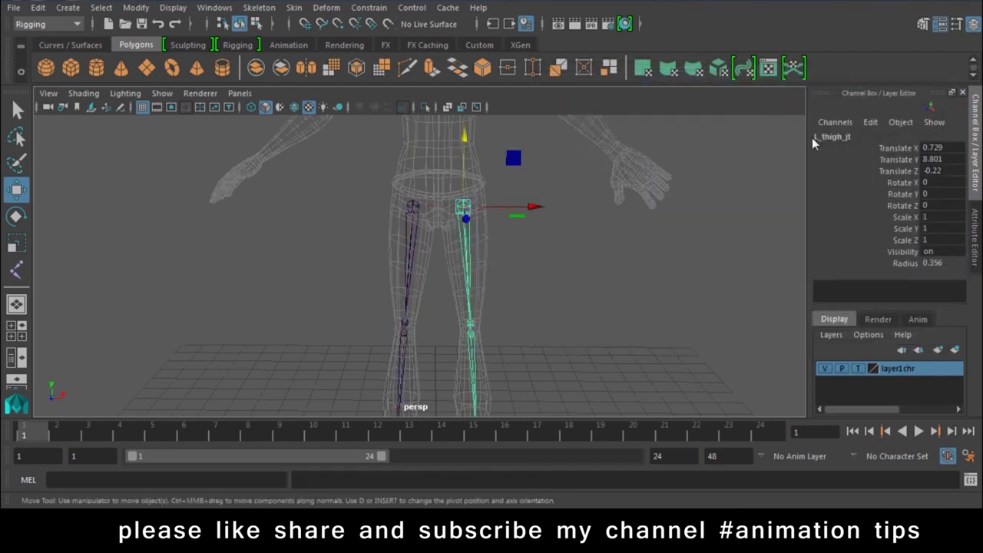
click(470, 329)
alt+middle_drag(471, 329, 453, 233)
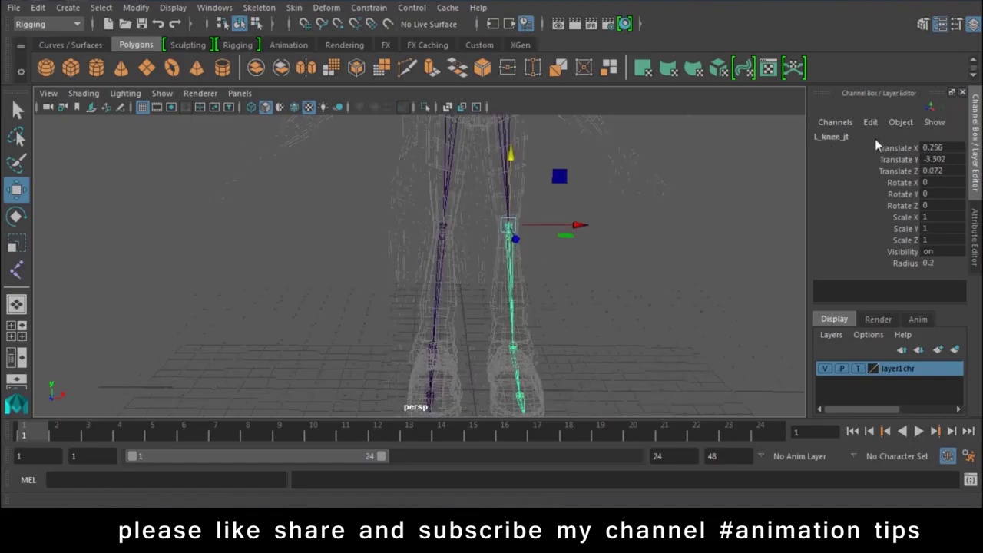
click(445, 228)
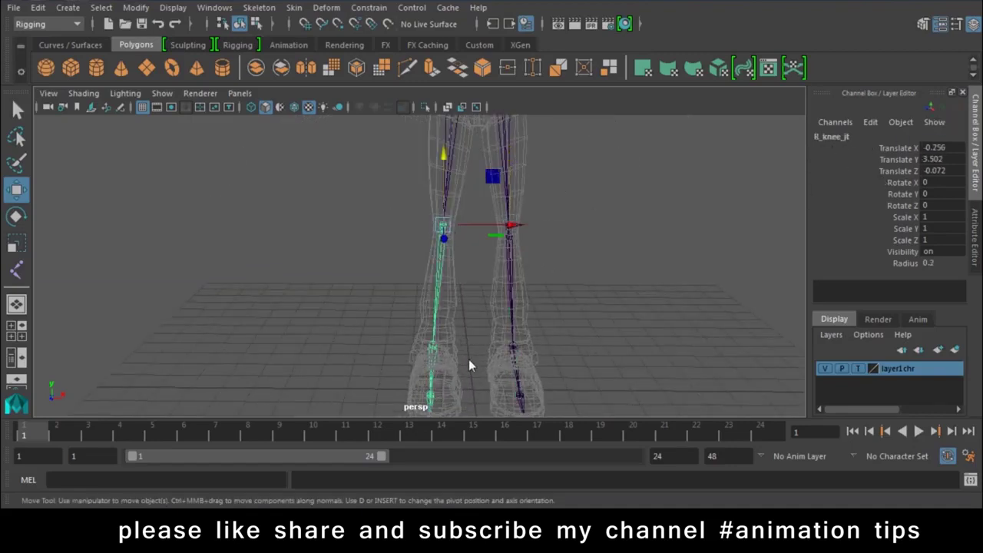
click(432, 346)
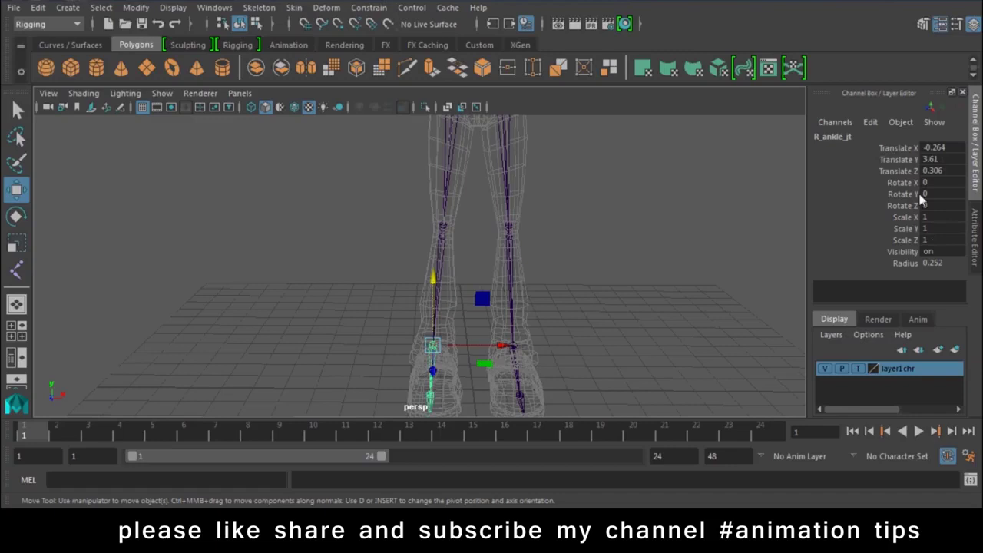
mouse_move(462, 298)
alt+middle_down()
mouse_move(620, 294)
mouse_move(226, 287)
mouse_move(468, 286)
mouse_move(543, 239)
alt+middle_up()
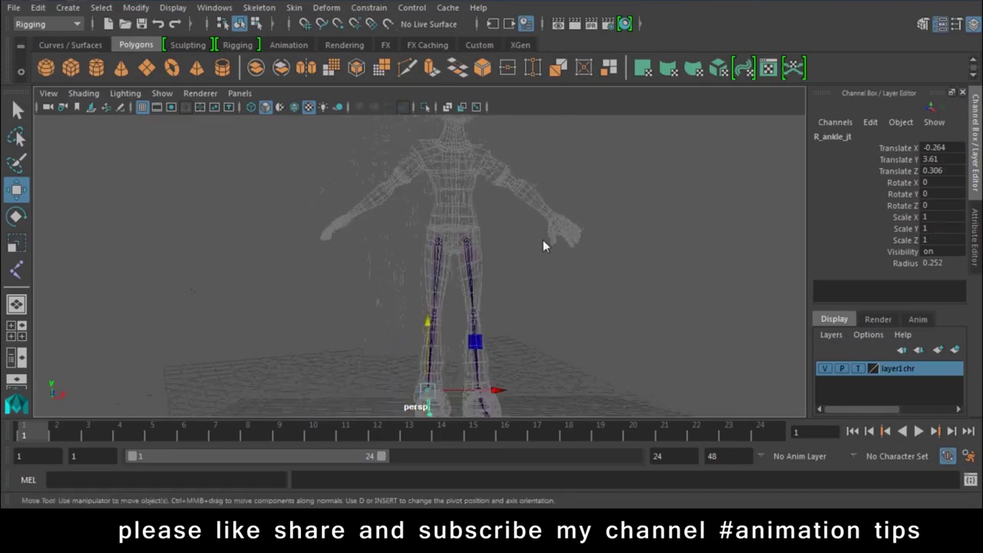
alt+right_drag(543, 240, 622, 228)
key(space)
Step: In front view, place a new pelvis joint between the hips
drag(625, 219, 614, 259)
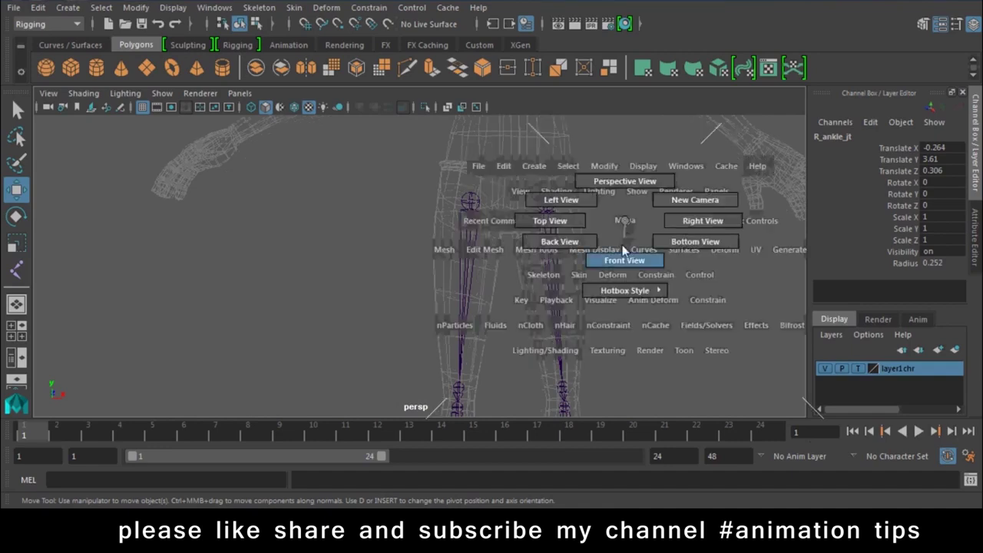
mouse_move(316, 254)
alt+middle_down()
mouse_move(357, 213)
mouse_move(379, 264)
mouse_move(436, 312)
mouse_move(459, 208)
alt+middle_up()
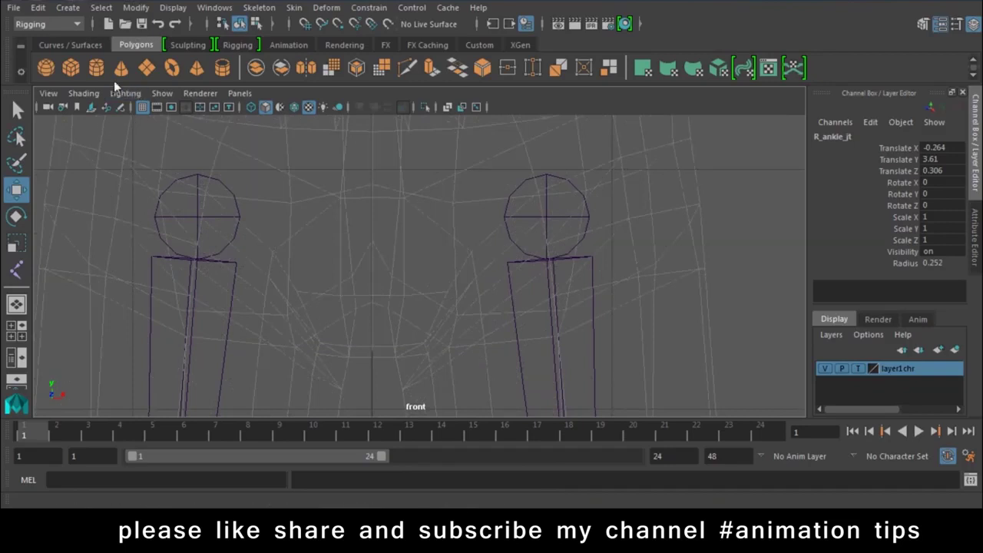
click(258, 8)
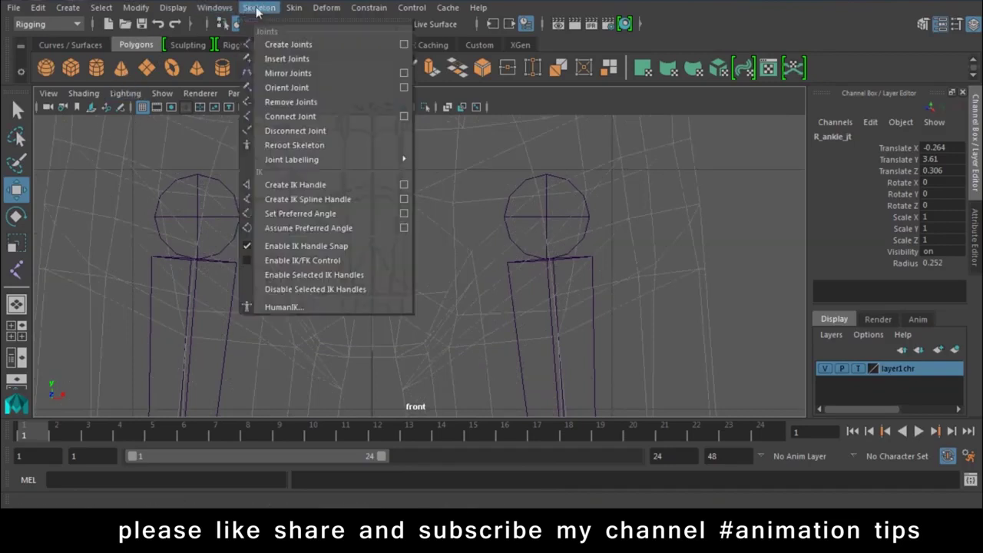
click(280, 44)
click(374, 296)
key(w)
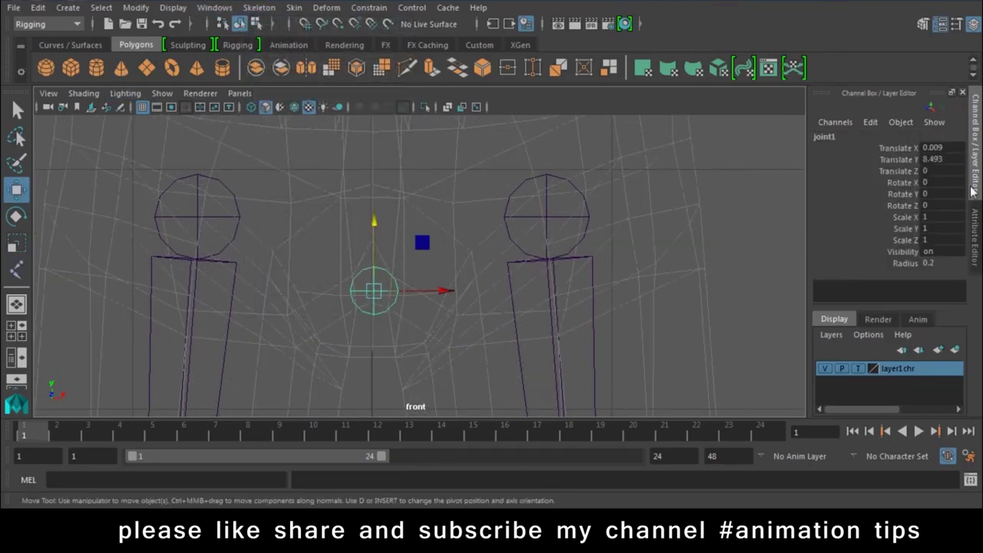
Step: Set the pelvis joint's Translate X to 0 in the Channel Box
click(941, 148)
click(951, 159)
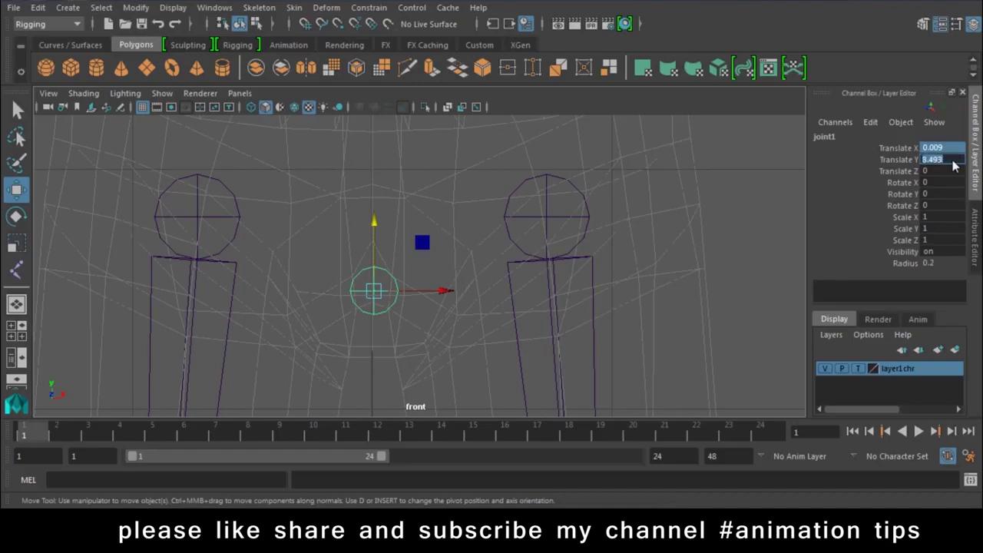
text(0)
key(Return)
scroll(529, 276, down, 5)
scroll(494, 226, down, 5)
key(ctrl+z)
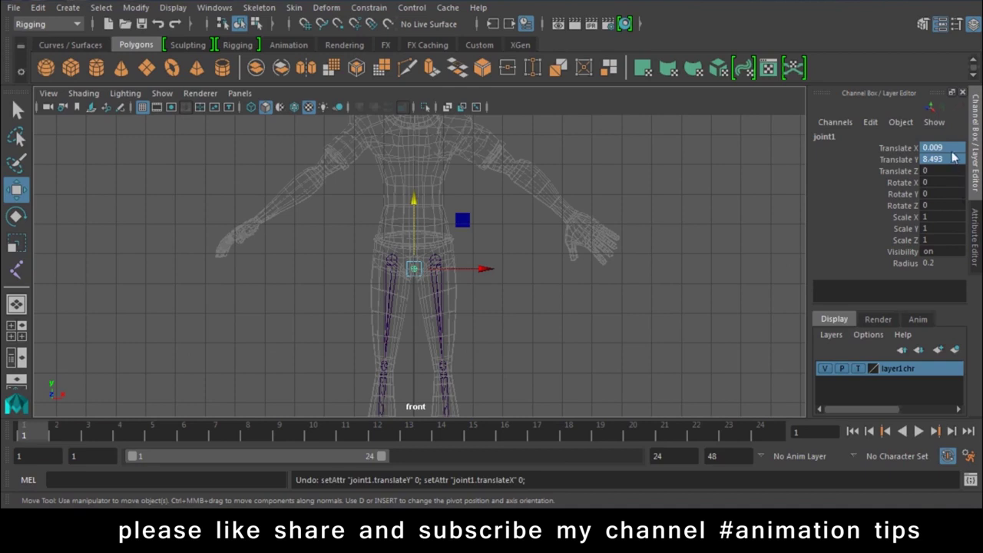
click(953, 158)
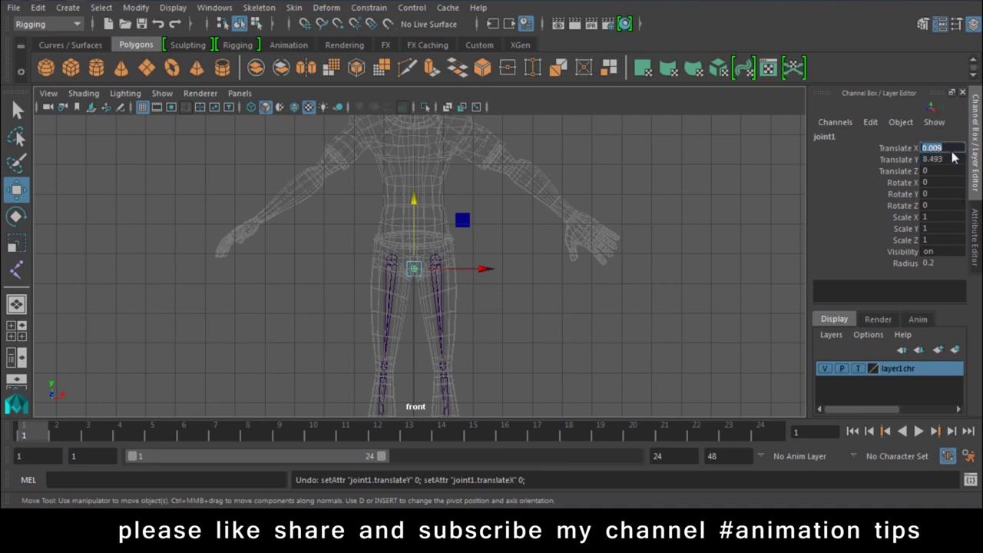
text(0)
key(Return)
key(space)
Step: Parent L_thigh_jt and R_thigh_jt under the pelvis joint1
drag(516, 254, 503, 213)
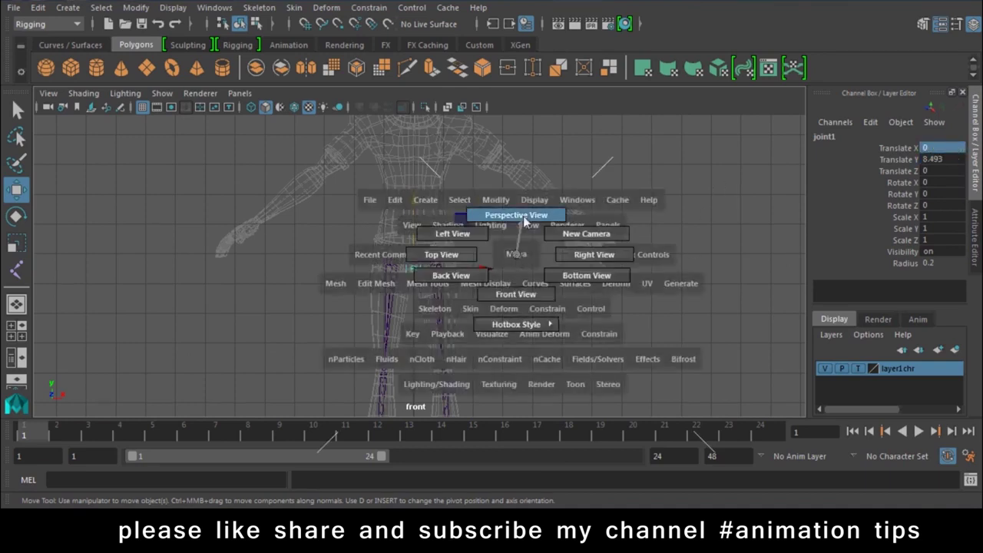
mouse_move(431, 268)
alt+mouse_down()
mouse_move(315, 281)
mouse_move(371, 273)
mouse_move(358, 265)
mouse_move(393, 327)
mouse_move(532, 314)
mouse_move(560, 370)
mouse_move(439, 373)
mouse_move(349, 339)
mouse_move(556, 275)
alt+mouse_up()
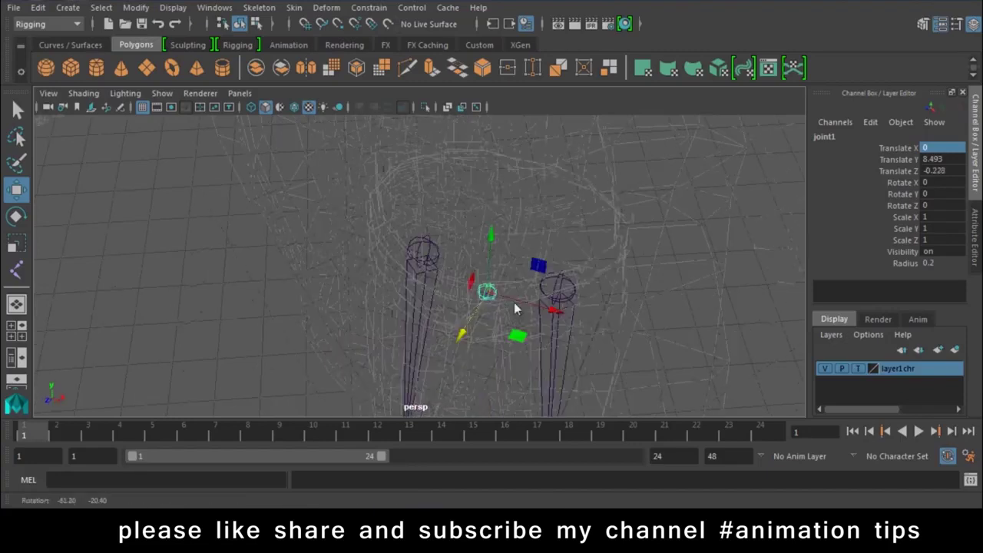
key(space)
drag(505, 292, 544, 291)
key(space)
drag(333, 153, 292, 154)
click(505, 253)
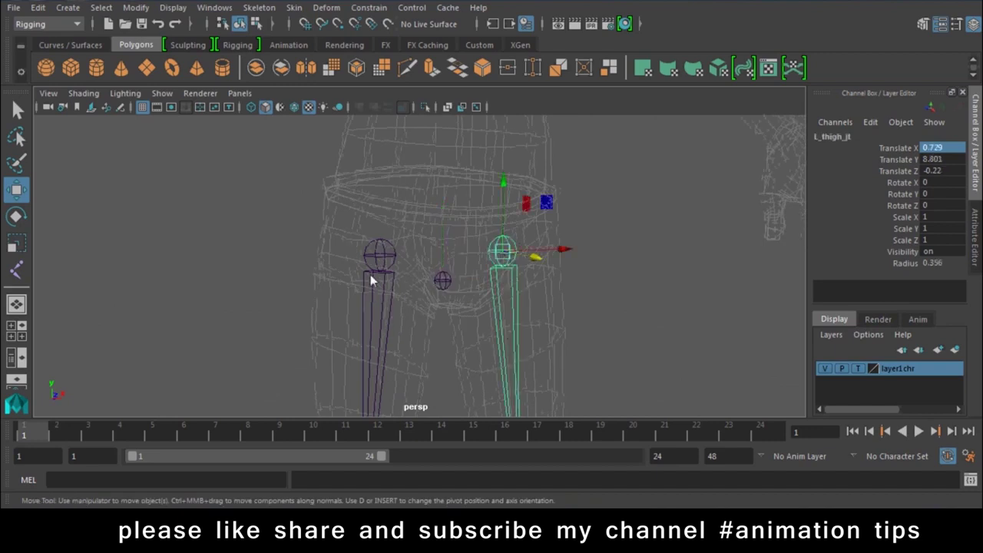
click(370, 278)
click(442, 281)
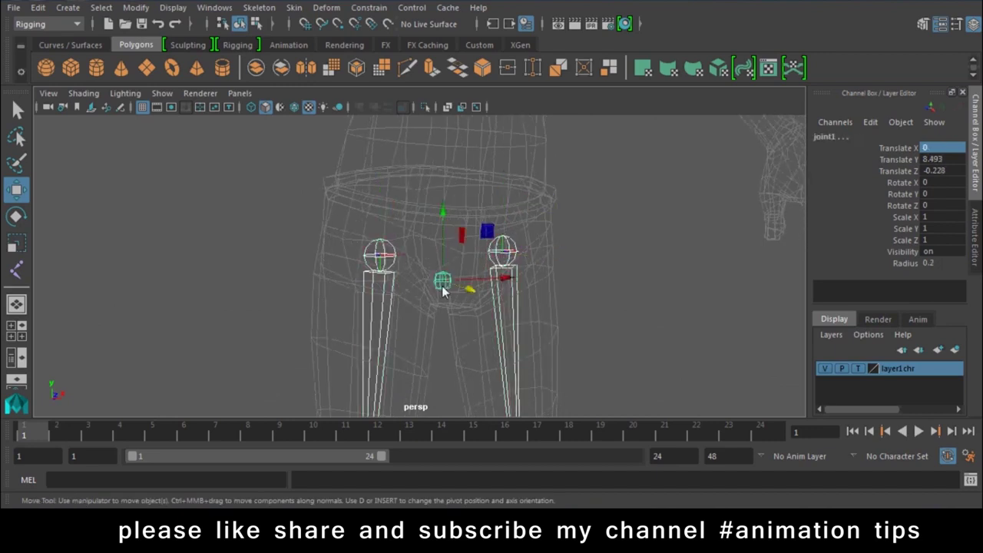
key(p)
Step: Test-move the pelvis to check the legs follow, then undo the moves
mouse_move(604, 347)
alt+right_down()
mouse_move(456, 313)
mouse_move(504, 332)
mouse_move(402, 207)
mouse_move(456, 156)
alt+right_up()
mouse_move(457, 155)
mouse_down()
mouse_move(464, 241)
mouse_move(451, 282)
mouse_up()
mouse_move(450, 281)
alt+right_down()
mouse_move(550, 271)
mouse_move(528, 316)
alt+right_up()
key(ctrl+z)
drag(509, 180, 691, 181)
click(706, 310)
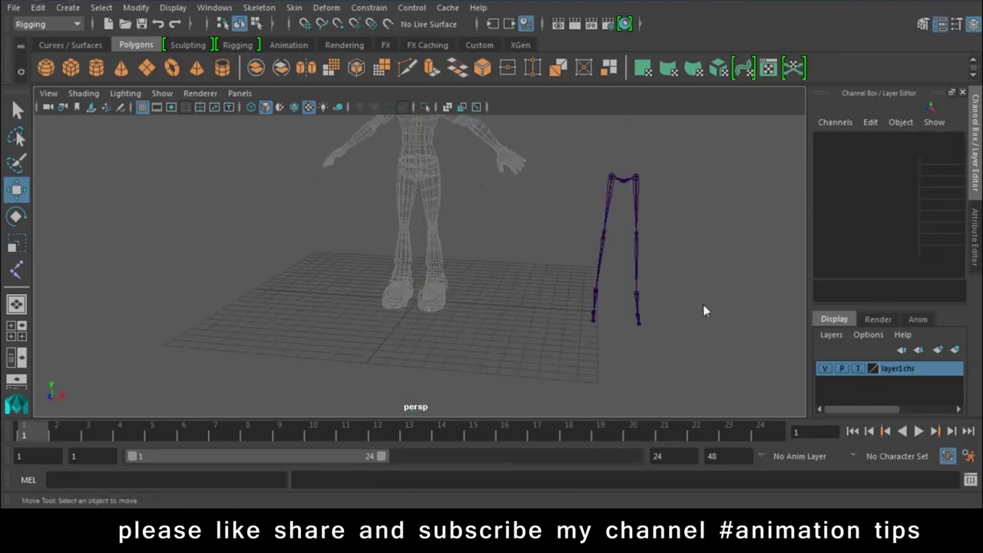
mouse_move(605, 332)
alt+mouse_down()
mouse_move(452, 356)
mouse_move(162, 322)
mouse_move(579, 321)
alt+mouse_up()
key(ctrl+z)
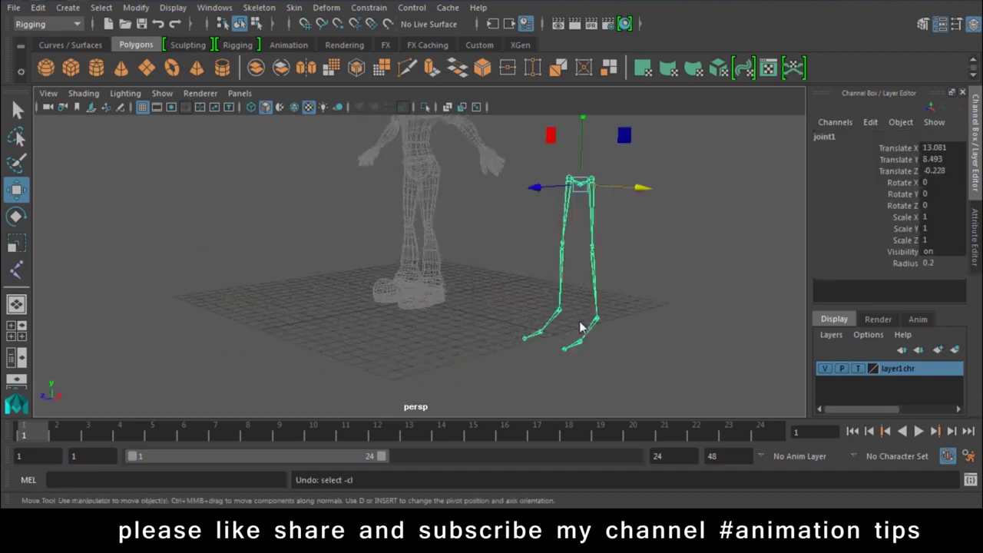
key(ctrl+z)
key(ctrl+z)
key(ctrl+z)
Step: In side view, start the spine chain at the pelvis and add joints up the lower torso
key(space)
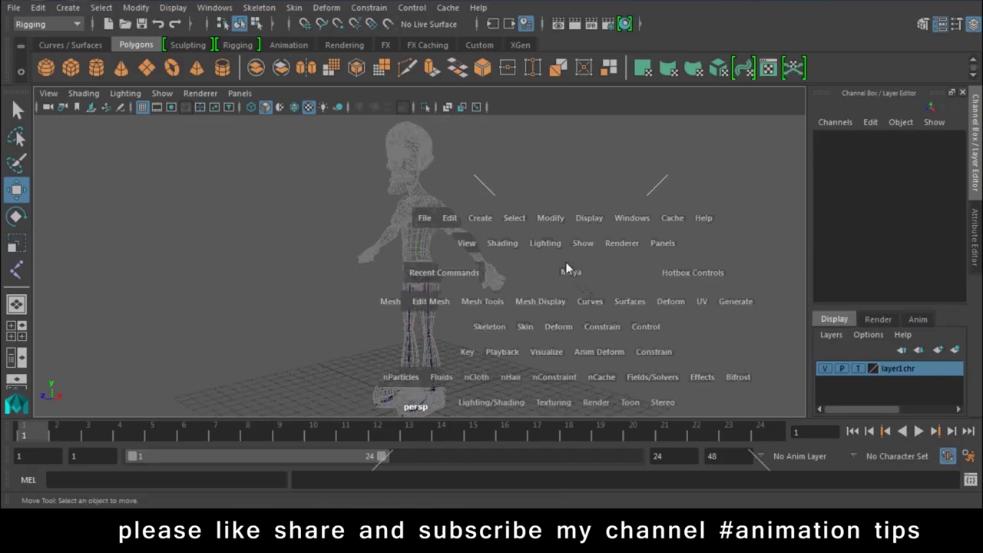
drag(566, 262, 641, 264)
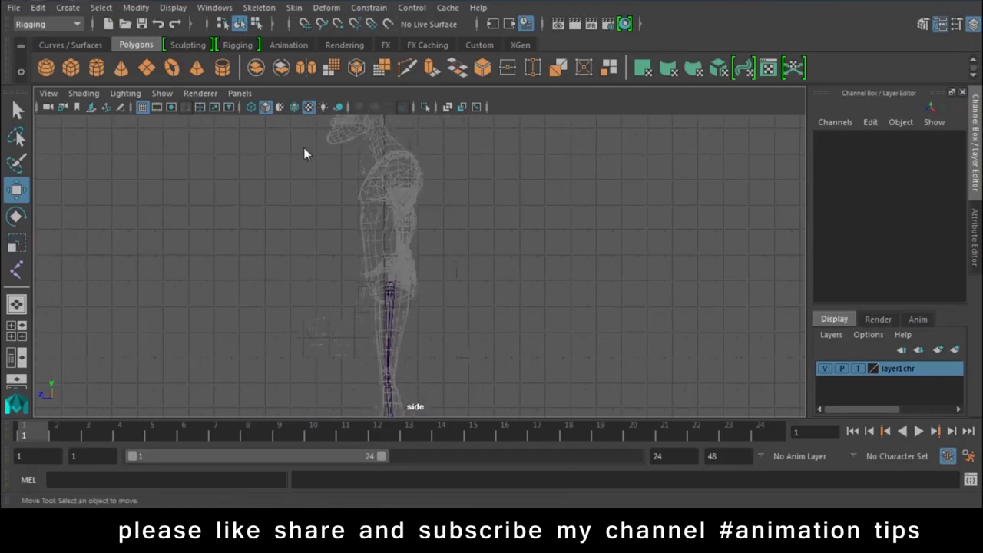
scroll(304, 154, up, 3)
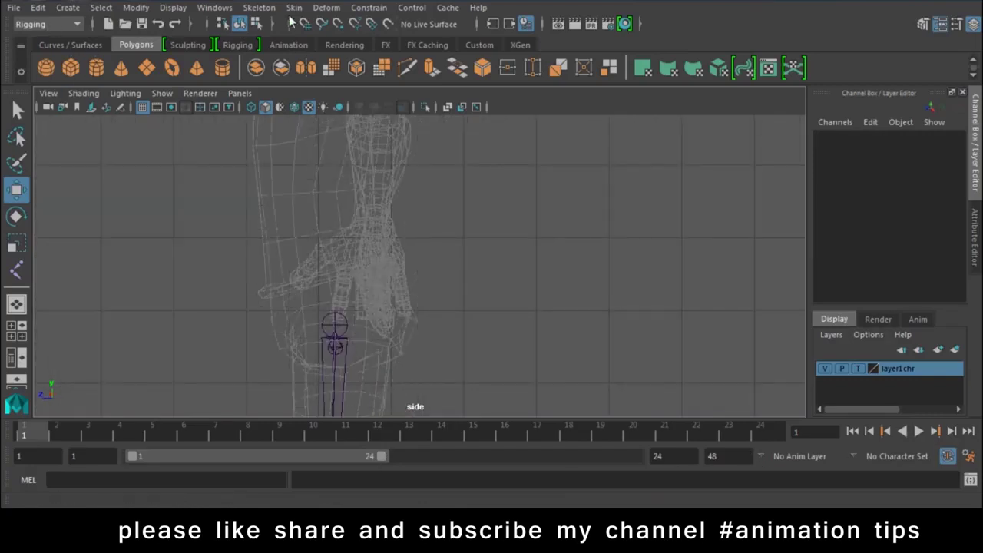
click(259, 7)
click(284, 42)
alt+middle_drag(377, 343, 504, 342)
drag(545, 325, 461, 324)
click(450, 259)
alt+middle_drag(450, 261, 426, 330)
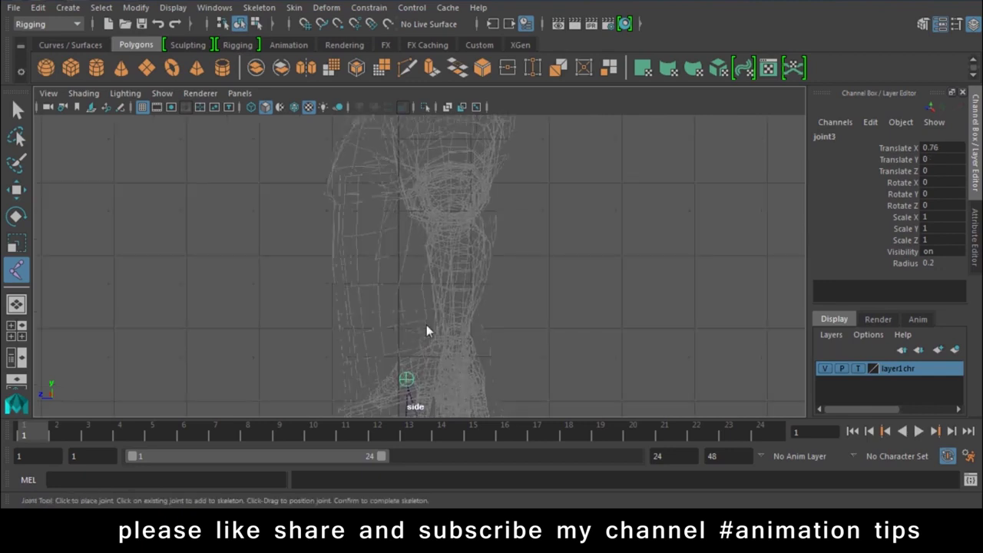
click(399, 311)
Step: Continue the spine through the chest, neck base, skull base and head top, then finish it
click(406, 253)
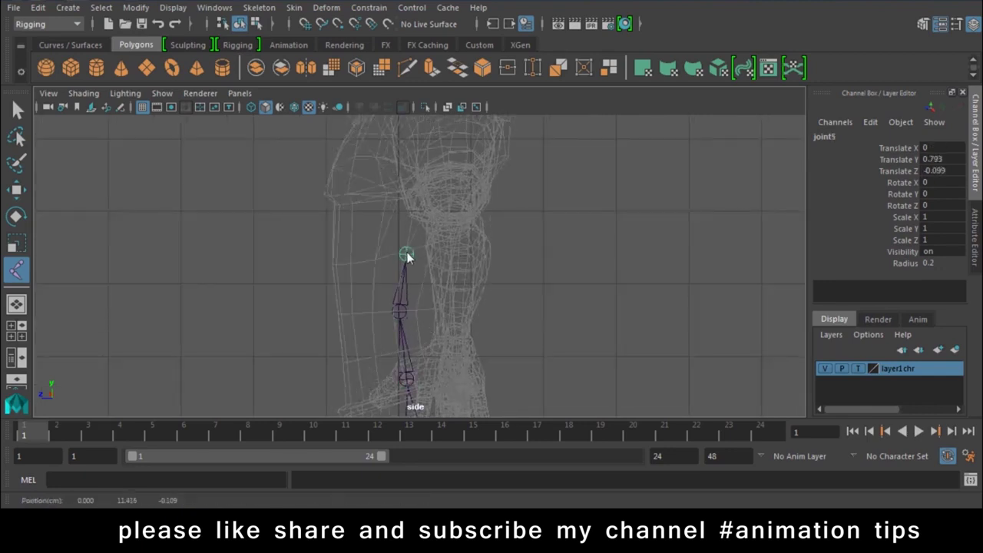
click(409, 192)
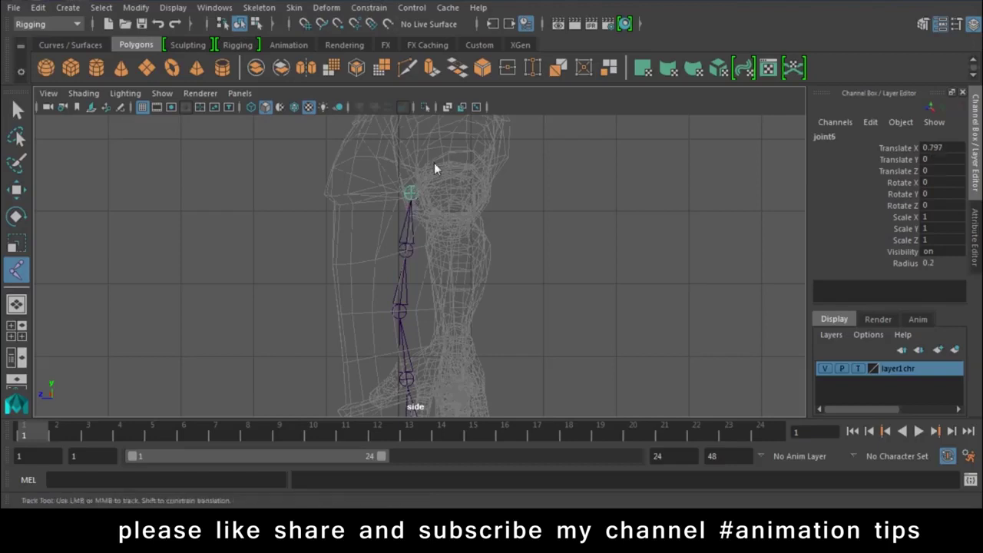
alt+middle_drag(436, 164, 408, 265)
click(401, 213)
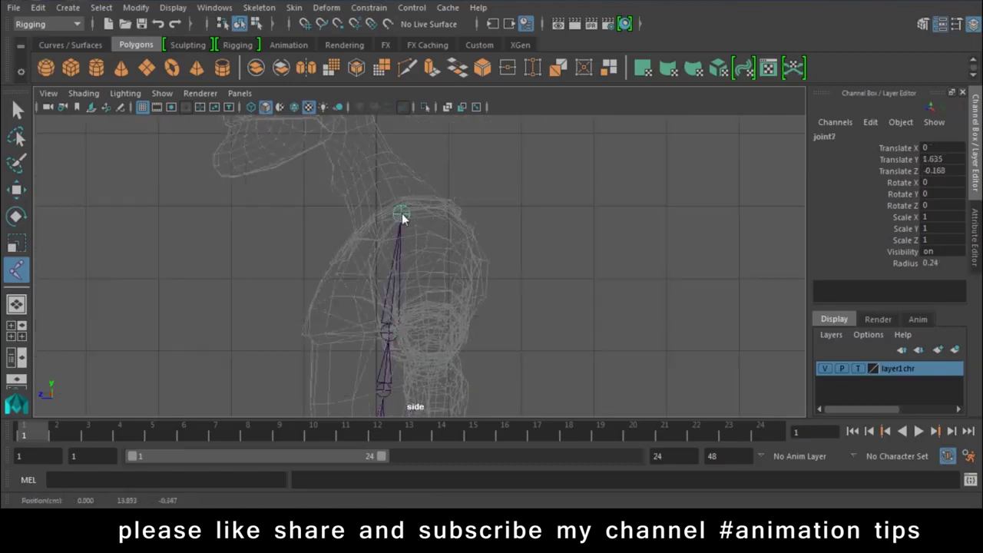
alt+middle_drag(406, 215, 463, 300)
click(413, 223)
alt+middle_drag(422, 223, 423, 340)
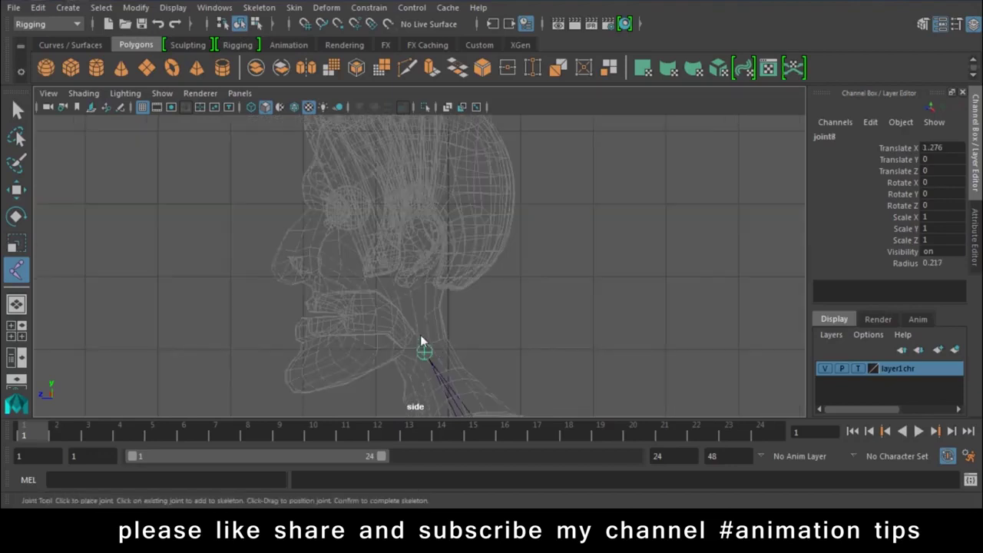
click(413, 284)
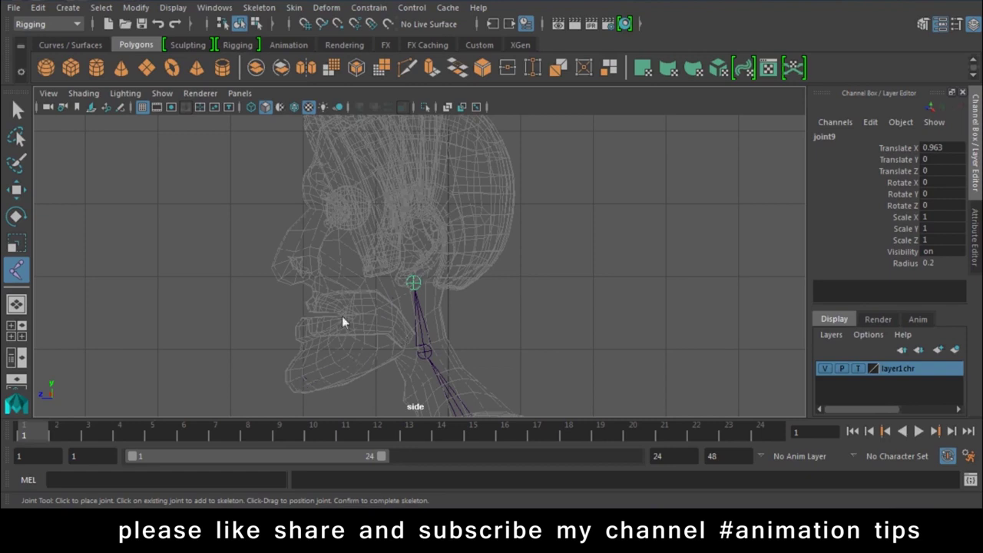
alt+middle_drag(446, 176, 443, 250)
click(415, 156)
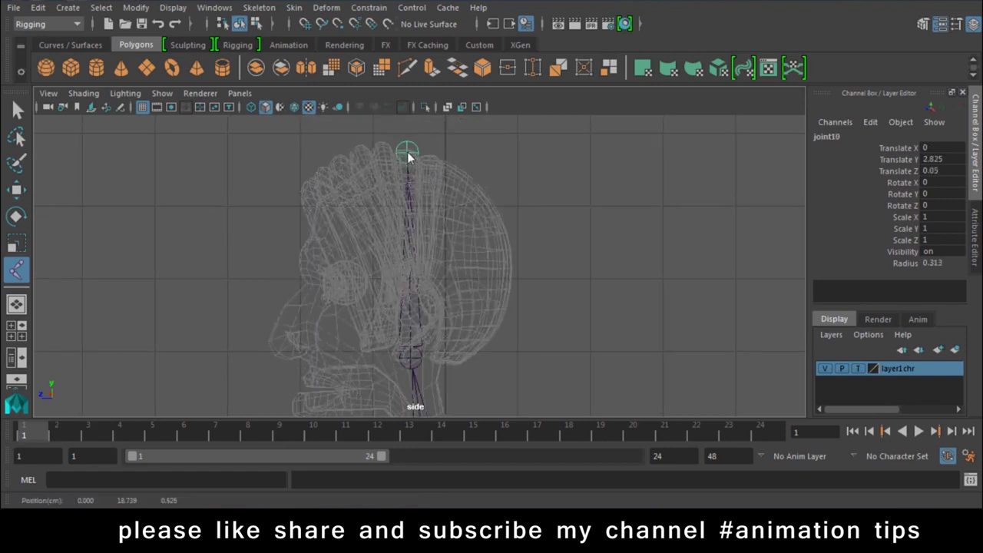
key(Return)
key(w)
scroll(420, 238, down, 3)
Step: Rename the lowest spine joint Spine1
drag(421, 238, 420, 271)
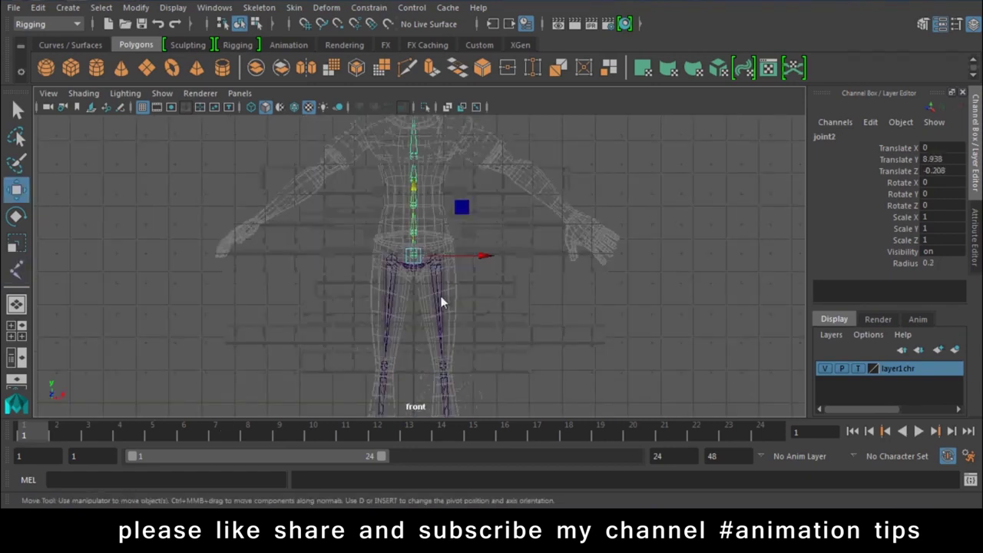
scroll(441, 234, up, 2)
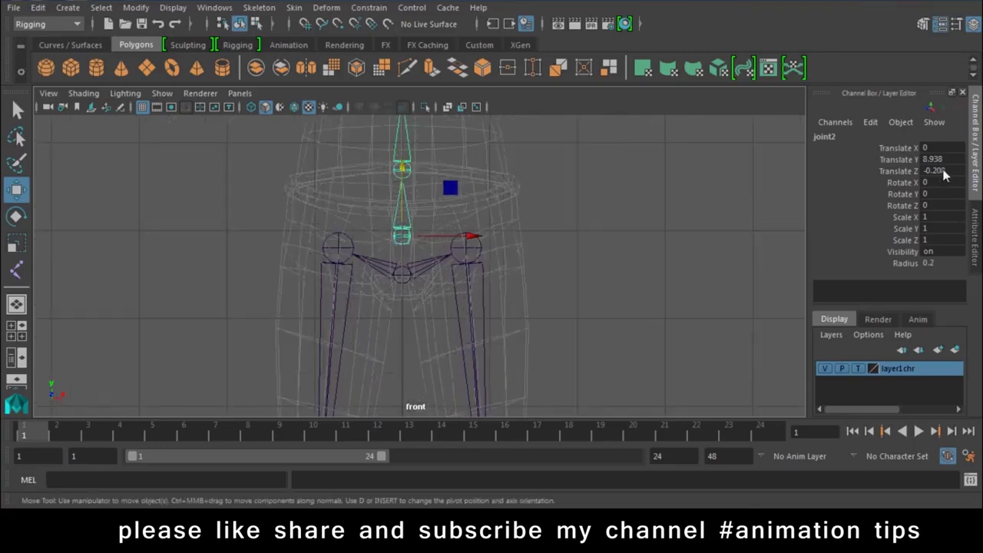
drag(469, 258, 461, 221)
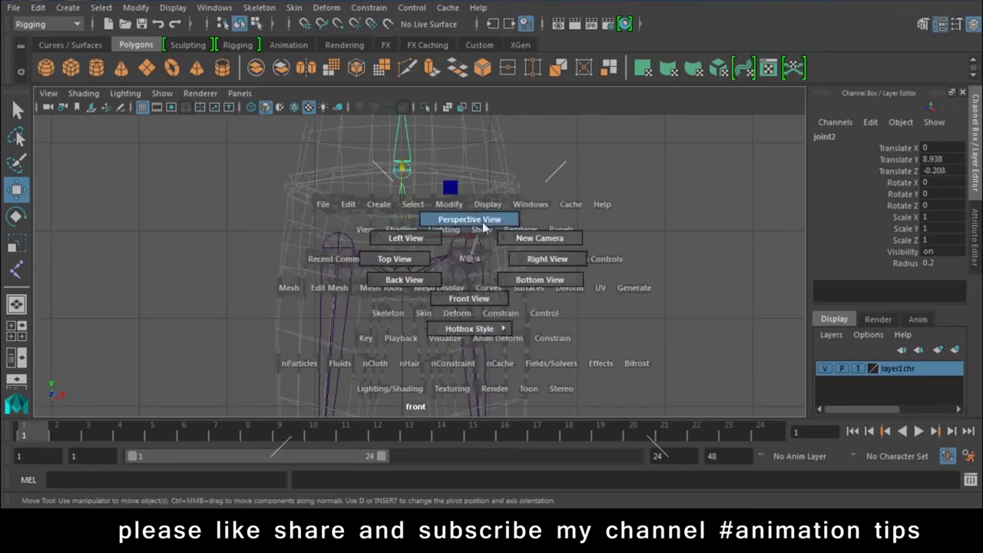
scroll(536, 289, up, 2)
key(space)
drag(515, 254, 509, 286)
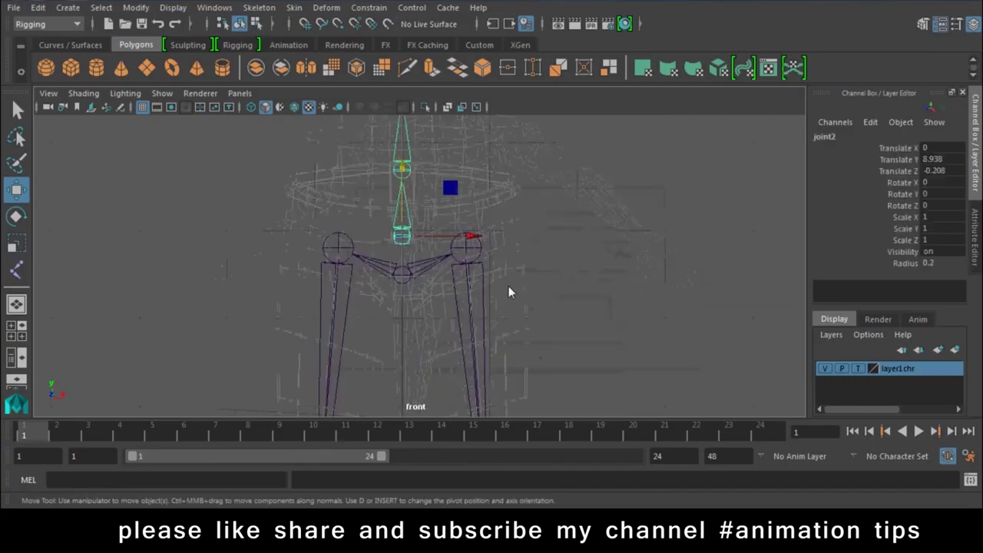
scroll(419, 324, up, 2)
mouse_move(419, 324)
alt+middle_down()
mouse_move(427, 163)
mouse_move(420, 196)
alt+middle_up()
key(space)
drag(487, 268, 487, 226)
scroll(485, 324, up, 3)
scroll(476, 292, up, 3)
click(464, 267)
double_click(855, 138)
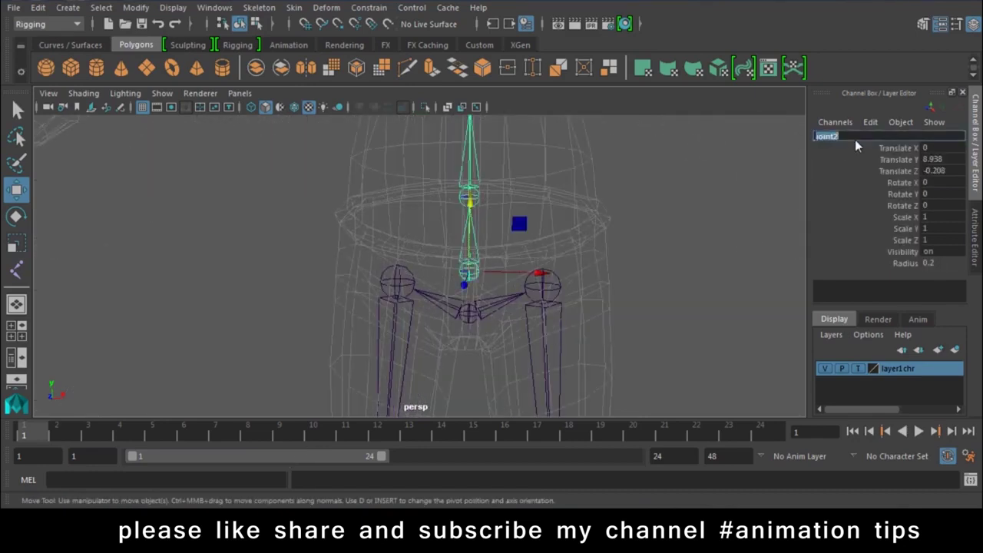
text(Sol)
text(1)
key(Return)
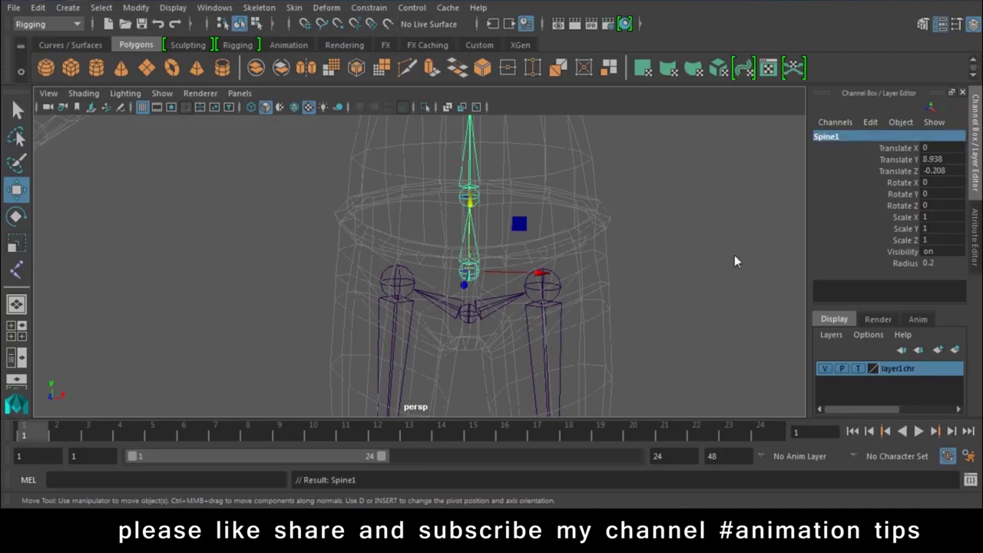
Step: Rename the root leg joint Pelvis and the next spine joint up Spine2
click(475, 322)
double_click(847, 136)
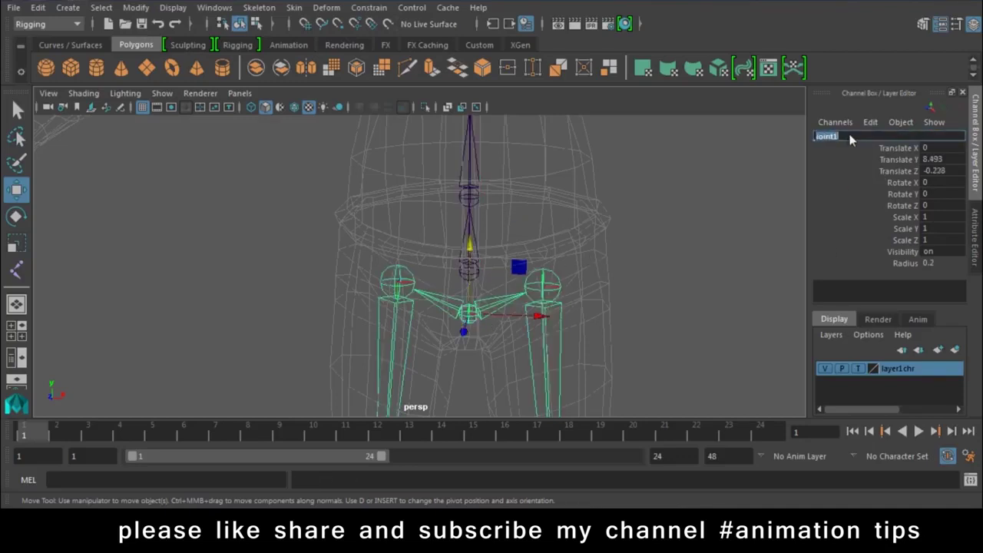
text(Pelvis)
key(Return)
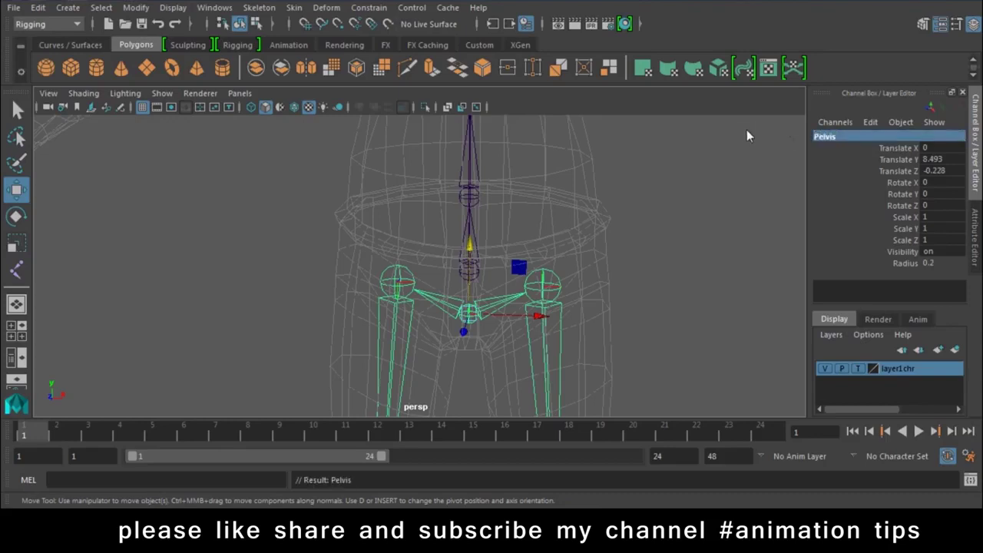
alt+middle_drag(427, 275, 420, 344)
click(465, 272)
double_click(838, 136)
text(Spine)
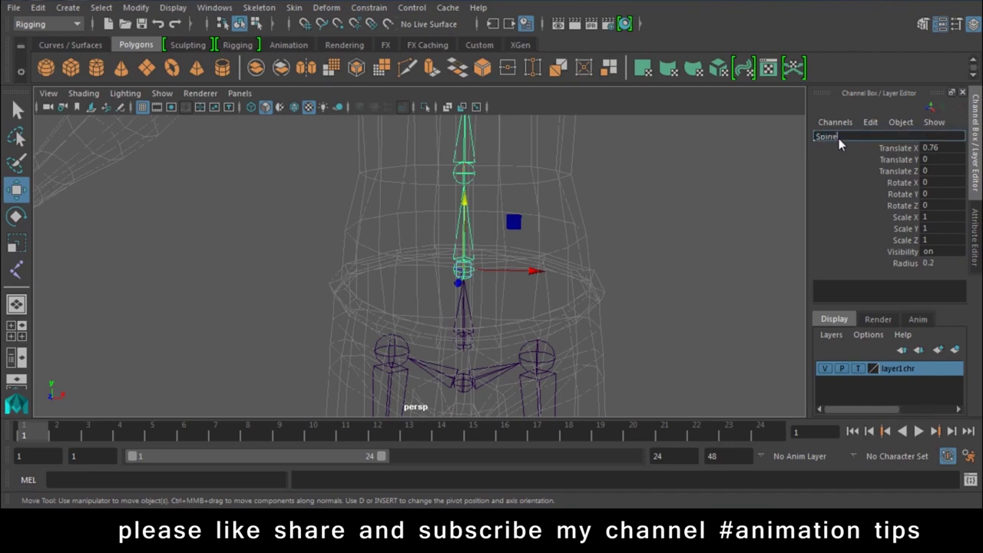
text(2)
key(Return)
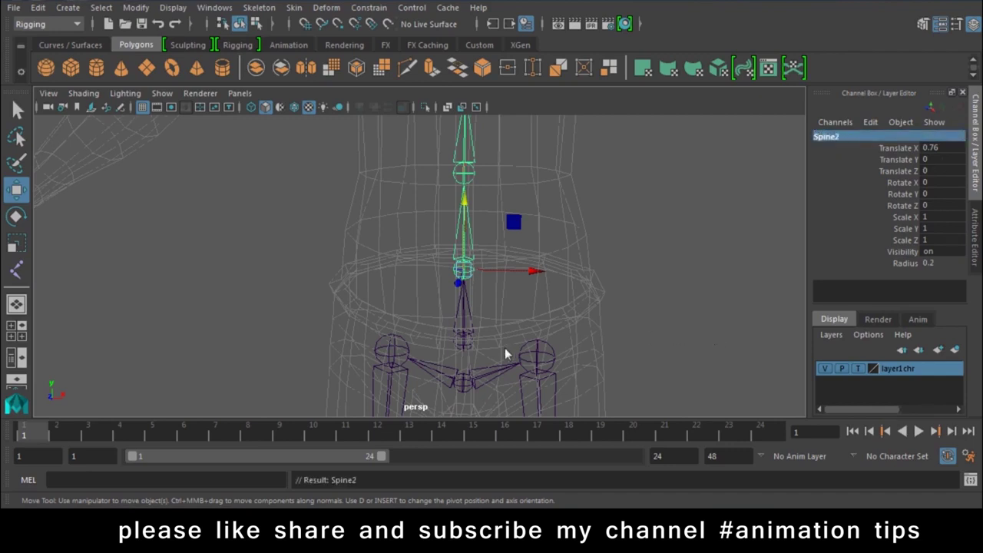
Step: Rename the third and fourth spine joints Spine3 and Spine4
click(442, 333)
click(476, 329)
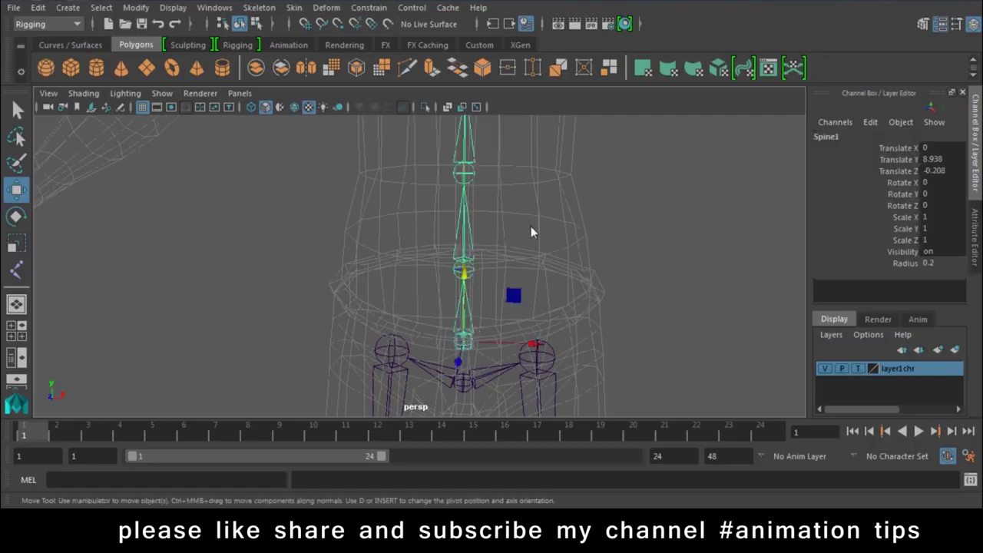
scroll(475, 274, up, 5)
double_click(847, 137)
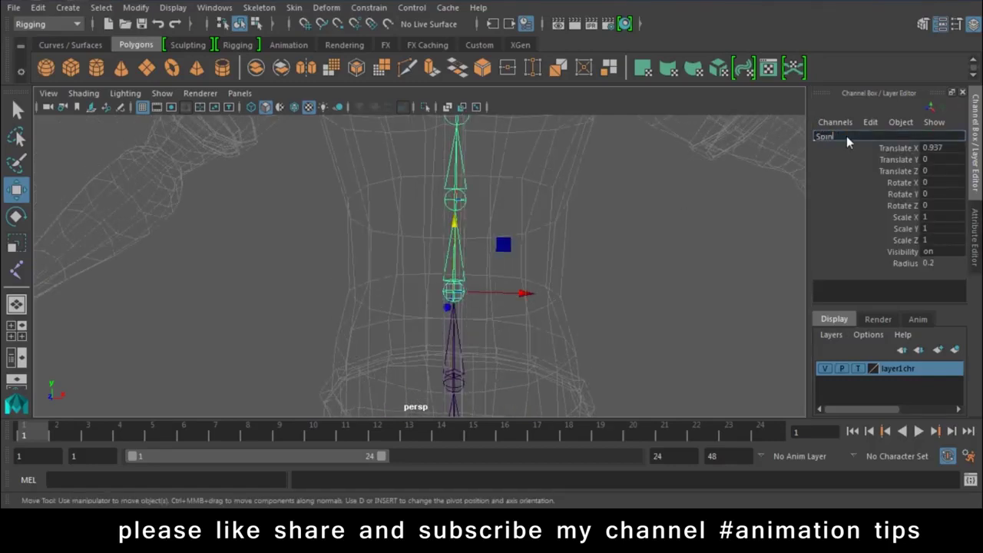
text(e3)
key(Return)
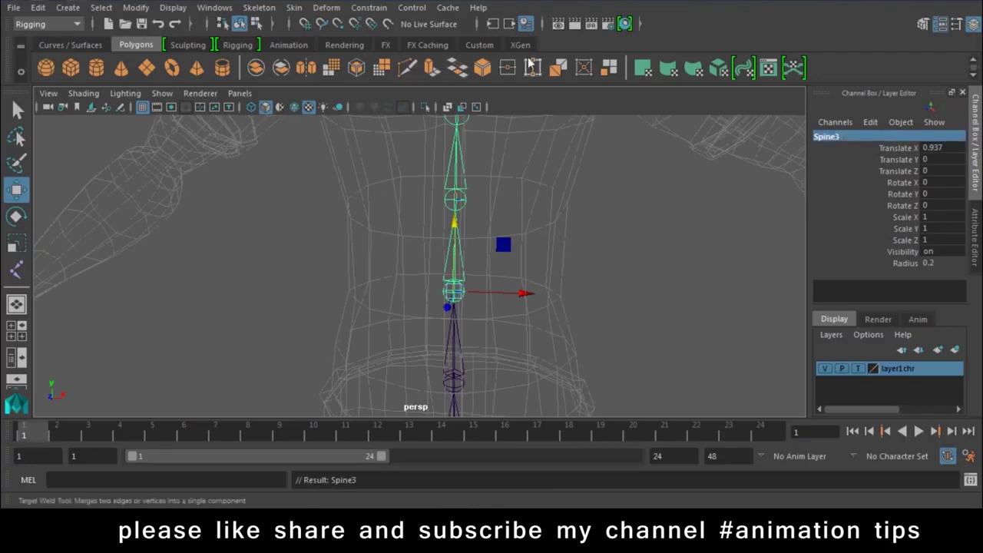
alt+middle_drag(474, 163, 474, 257)
key(Down)
double_click(854, 141)
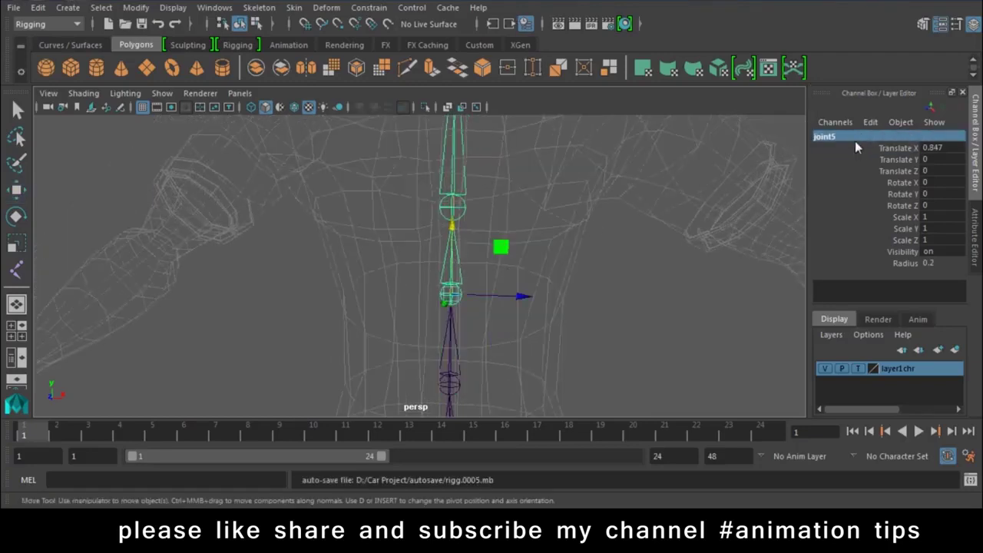
text(Spine4)
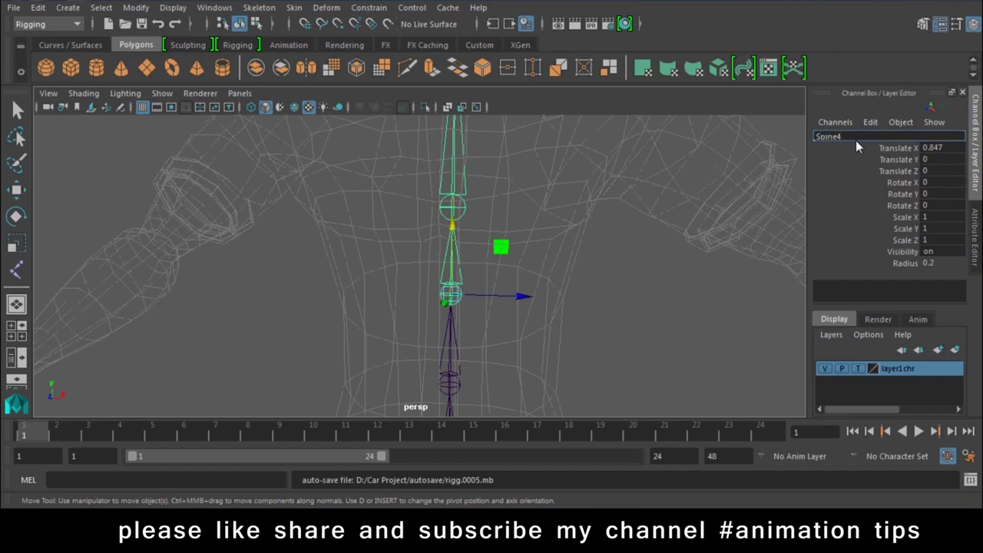
key(Return)
Step: Rename the next two joints up Chest and Neck
mouse_move(532, 198)
alt+mouse_down()
mouse_move(477, 293)
mouse_move(463, 249)
alt+mouse_up()
key(Down)
double_click(847, 136)
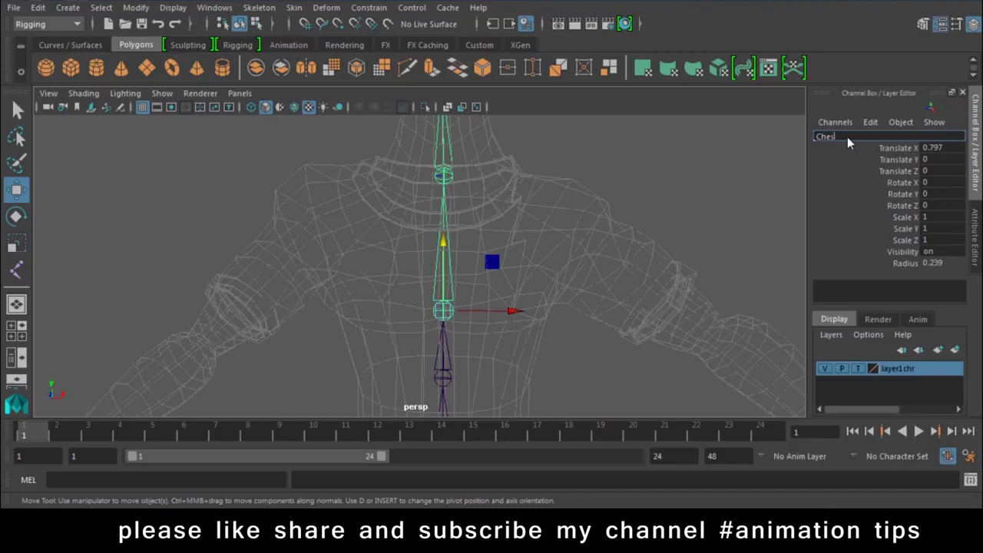
text(t)
key(Return)
click(444, 175)
double_click(853, 138)
text(Neck)
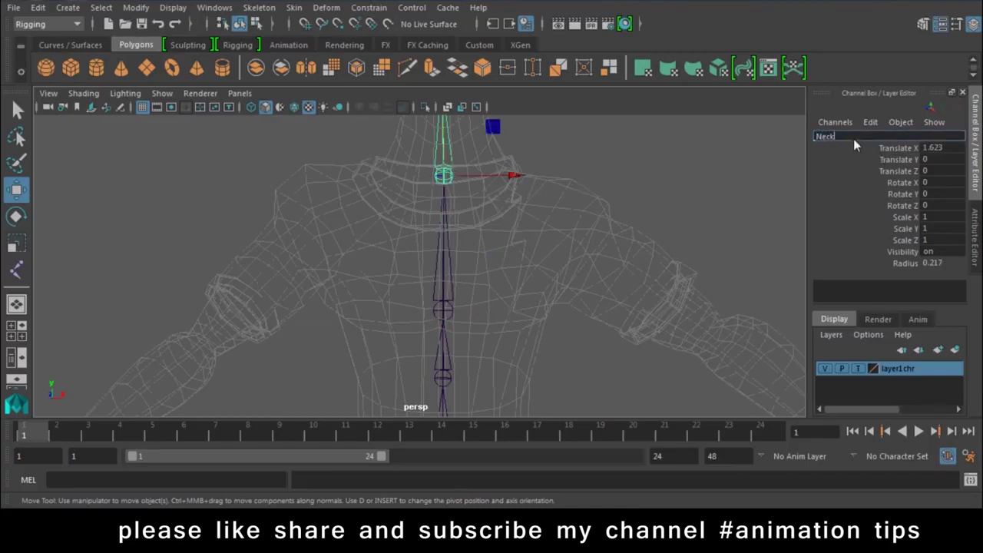
key(Return)
Step: Rename the two head joints above the neck Headstart and Head2
mouse_move(613, 404)
alt+mouse_down()
mouse_move(471, 257)
mouse_move(445, 317)
alt+mouse_up()
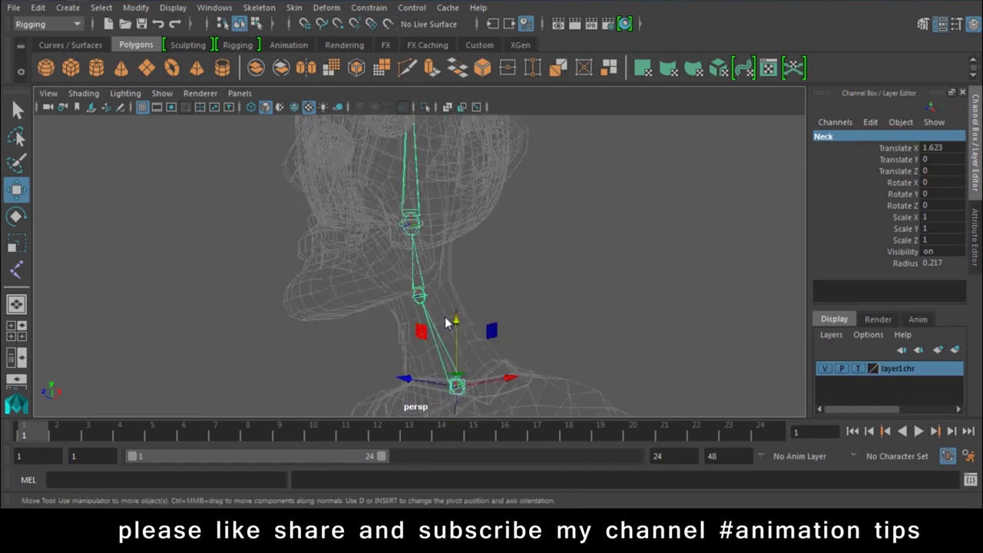
click(416, 285)
double_click(846, 138)
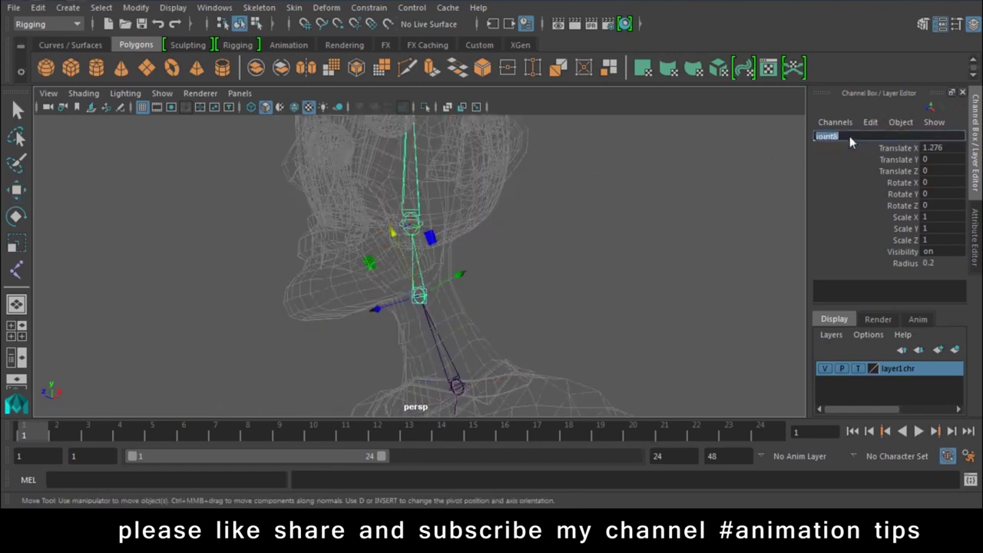
text(H)
text(rt)
key(Return)
alt+drag(629, 207, 444, 326)
click(444, 332)
double_click(847, 139)
text(2)
key(Return)
Step: Rename the joint at the top of the head Headend
click(386, 143)
click(412, 150)
double_click(837, 137)
text(Headend)
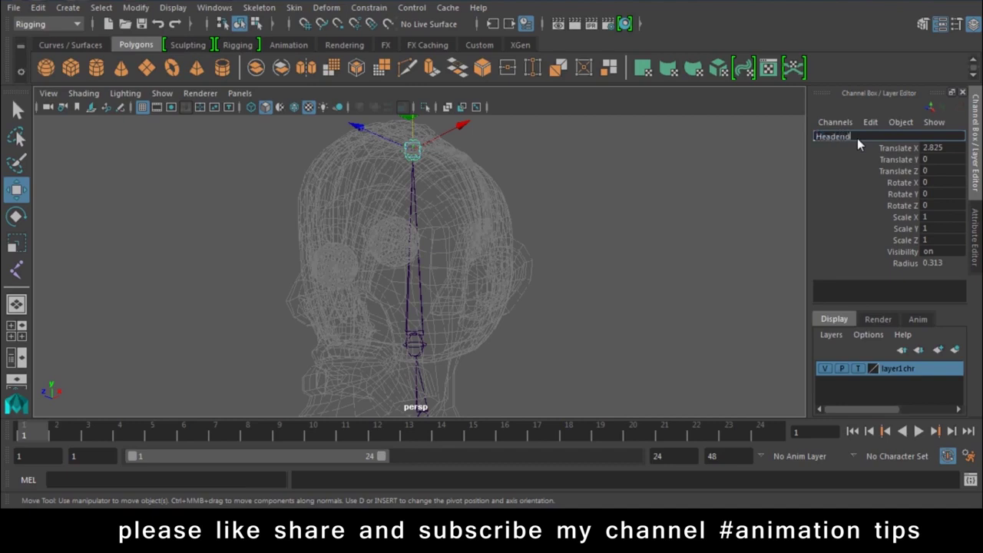
key(Return)
mouse_move(494, 333)
alt+mouse_down()
mouse_move(505, 263)
mouse_move(602, 264)
alt+mouse_up()
key(space)
key(space)
Step: Create a two-joint jaw chain from below the ear to the chin in side view
scroll(396, 301, up, 3)
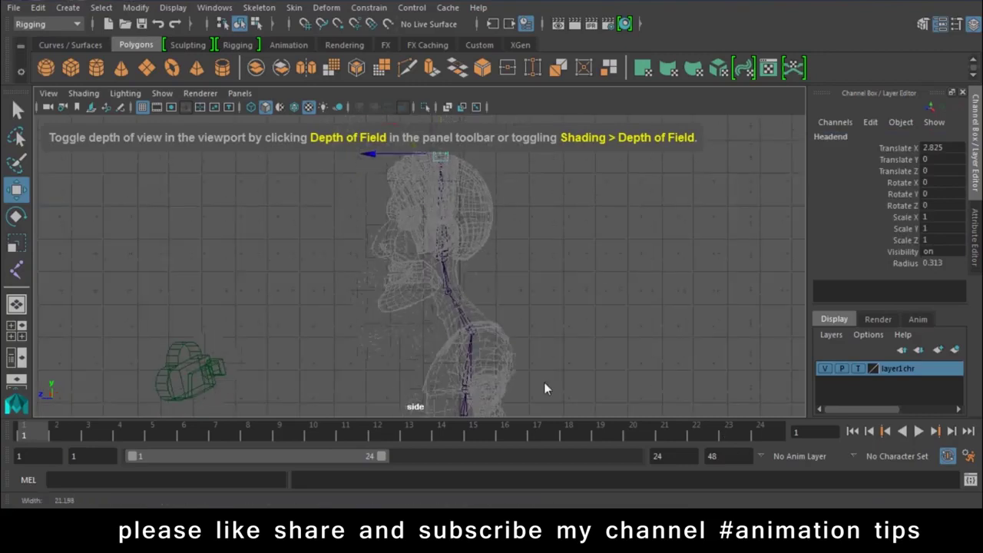
scroll(495, 279, up, 3)
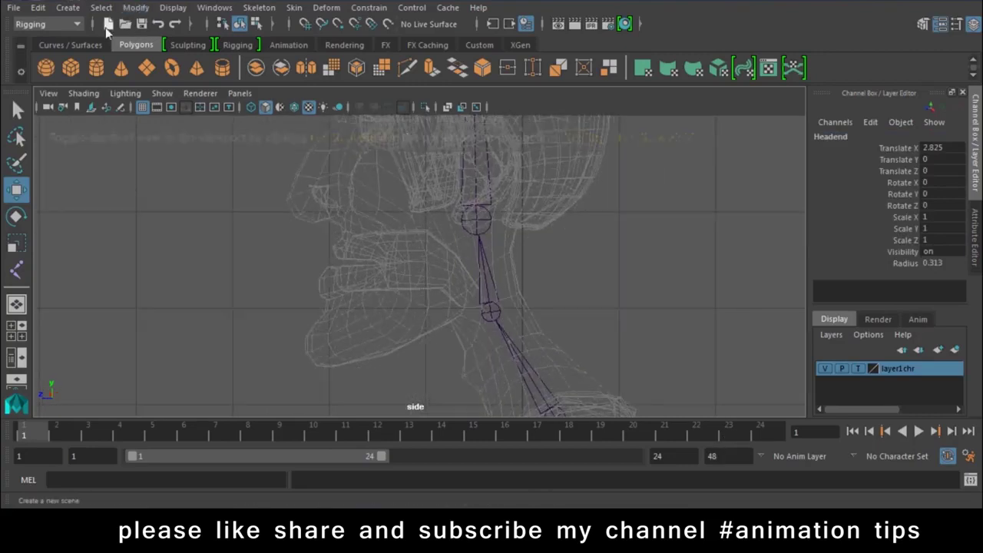
click(259, 9)
click(288, 45)
drag(406, 301, 431, 284)
drag(307, 355, 309, 348)
key(e)
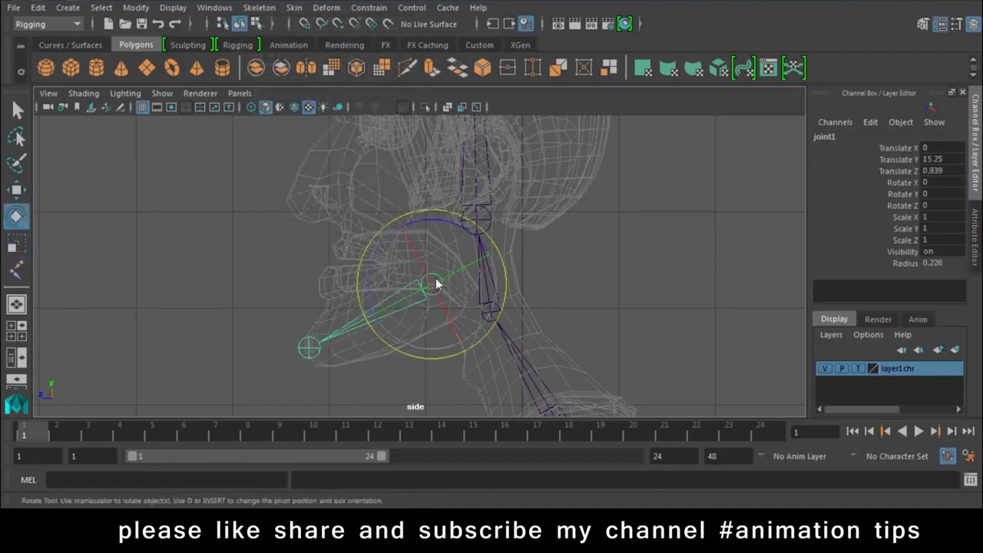
Step: Inspect the jaw chain and head joints from a three-quarter perspective view
key(w)
key(space)
mouse_move(451, 303)
mouse_down()
mouse_move(460, 248)
mouse_move(498, 332)
mouse_up()
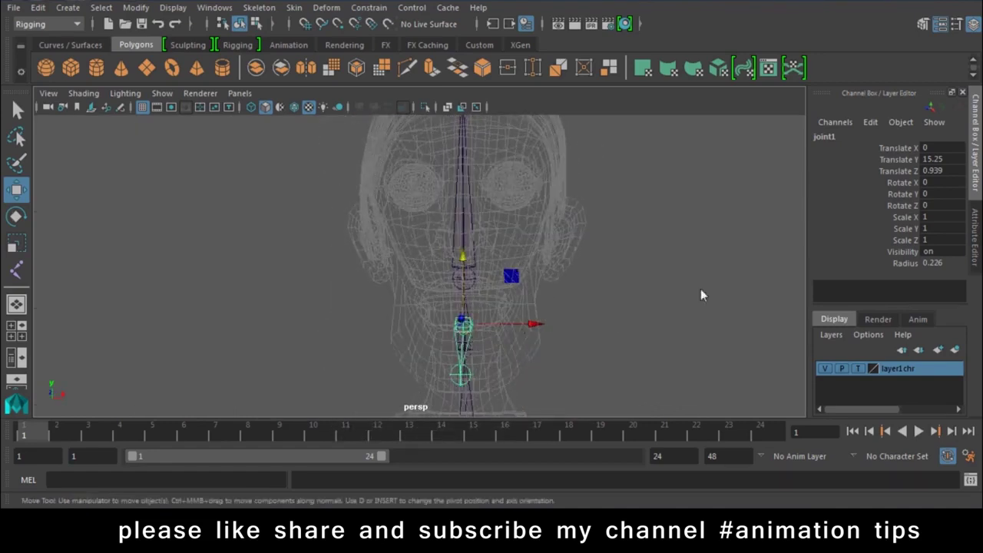
click(679, 286)
alt+drag(520, 307, 373, 341)
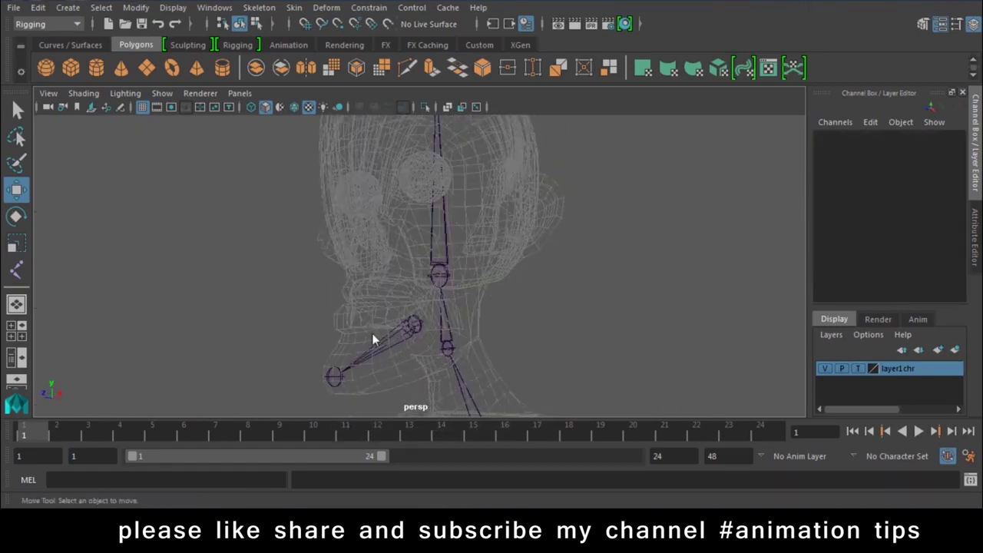
click(439, 277)
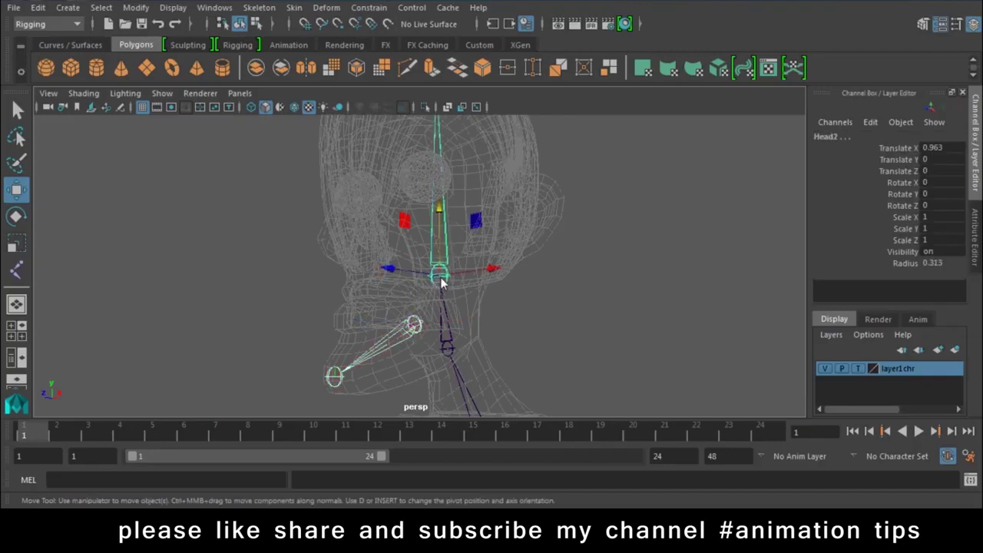
click(689, 314)
mouse_move(498, 338)
alt+mouse_down()
mouse_move(348, 240)
mouse_move(428, 325)
mouse_move(746, 358)
mouse_move(520, 323)
alt+mouse_up()
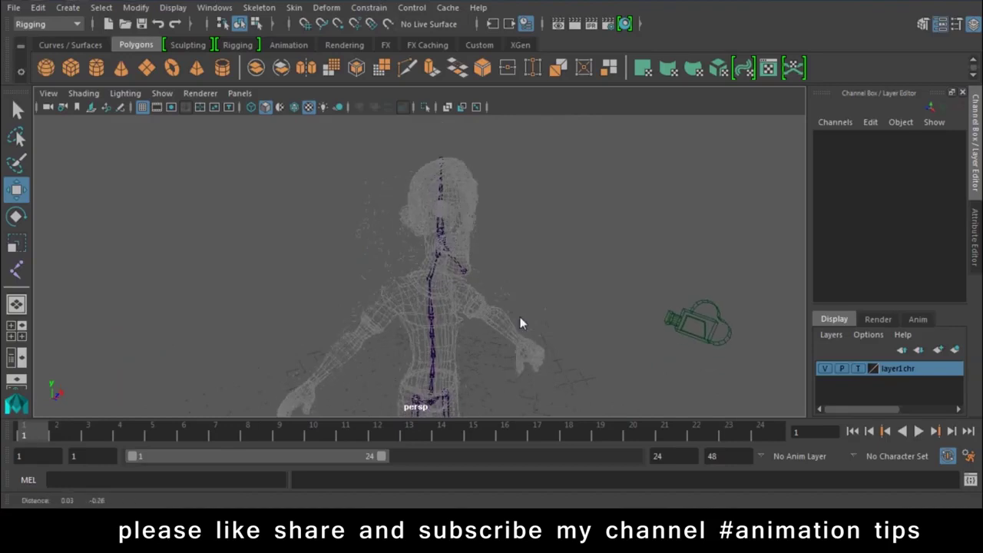
Step: Hide the character mesh layer and parent Spine1 under the pelvis joint
alt+right_drag(520, 323, 670, 307)
mouse_move(670, 307)
alt+mouse_down()
mouse_move(526, 245)
mouse_move(511, 336)
mouse_move(451, 280)
alt+mouse_up()
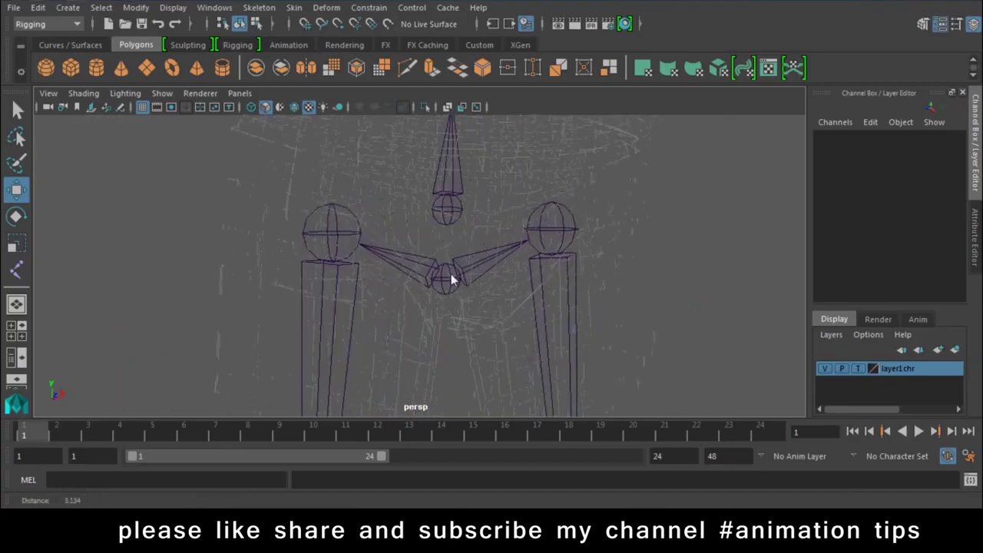
scroll(452, 280, up, 2)
click(823, 368)
mouse_move(360, 220)
alt+mouse_down()
mouse_move(503, 245)
mouse_move(377, 208)
mouse_move(452, 241)
alt+mouse_up()
click(401, 233)
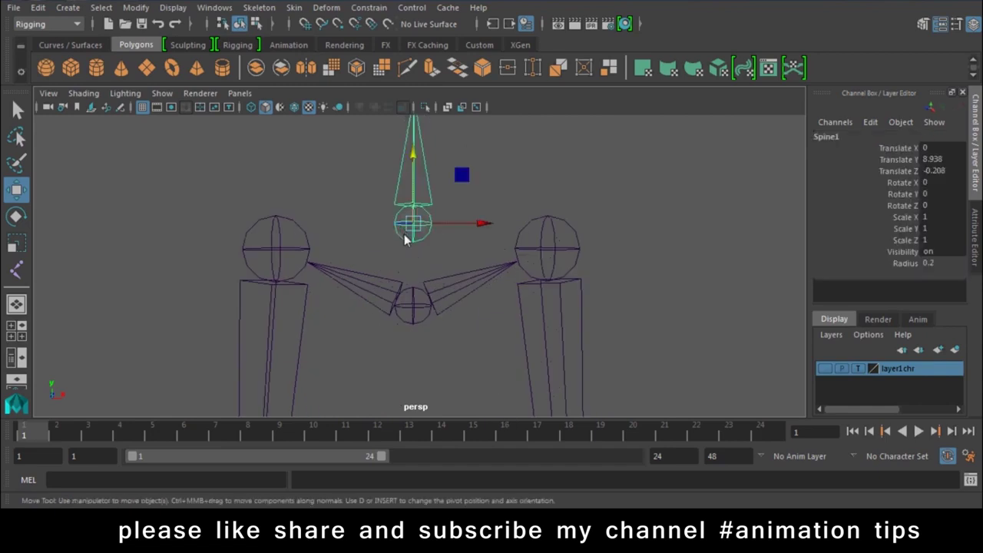
shift+click(413, 303)
key(p)
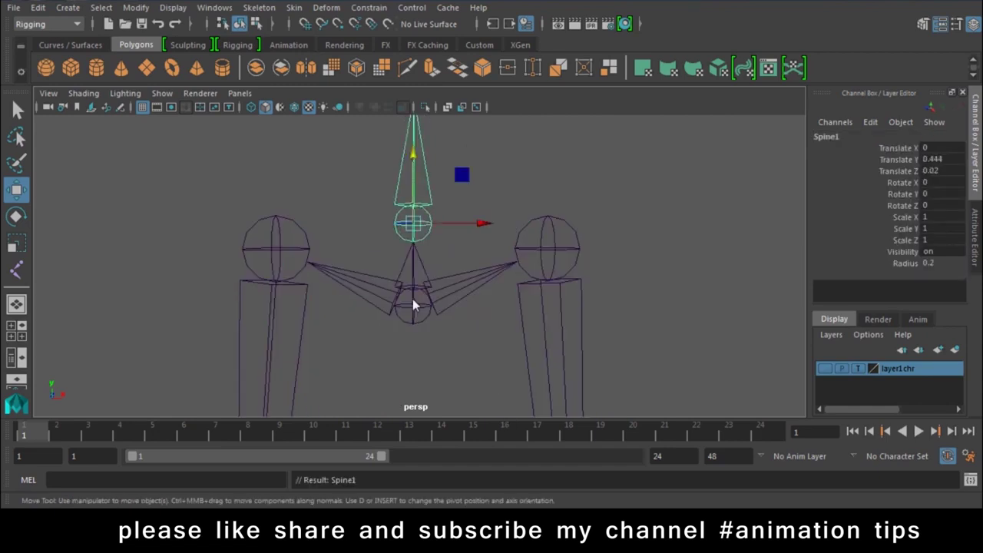
Step: Undo a mistaken parenting of Pelvis under the upper spine joint
click(434, 300)
click(436, 360)
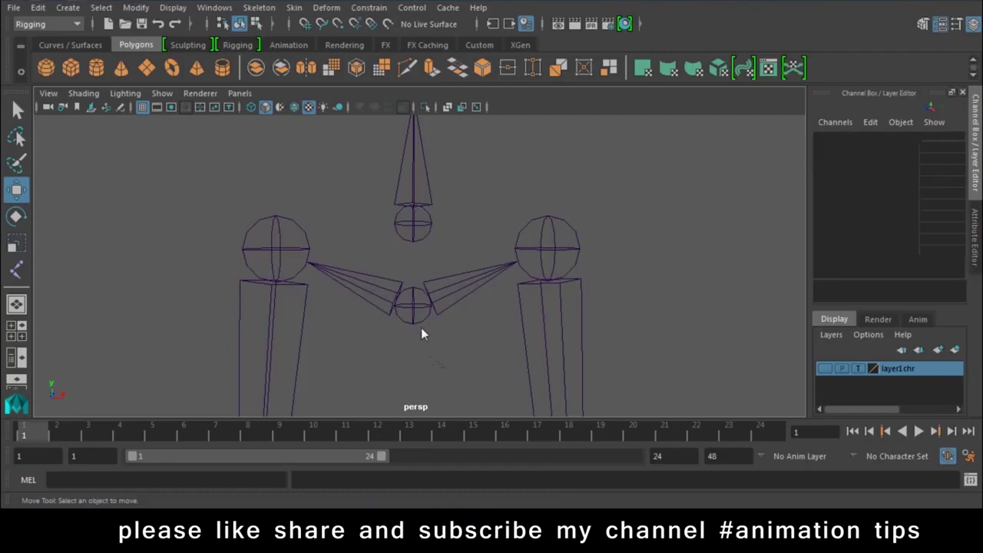
click(418, 310)
shift+click(430, 221)
key(p)
click(424, 220)
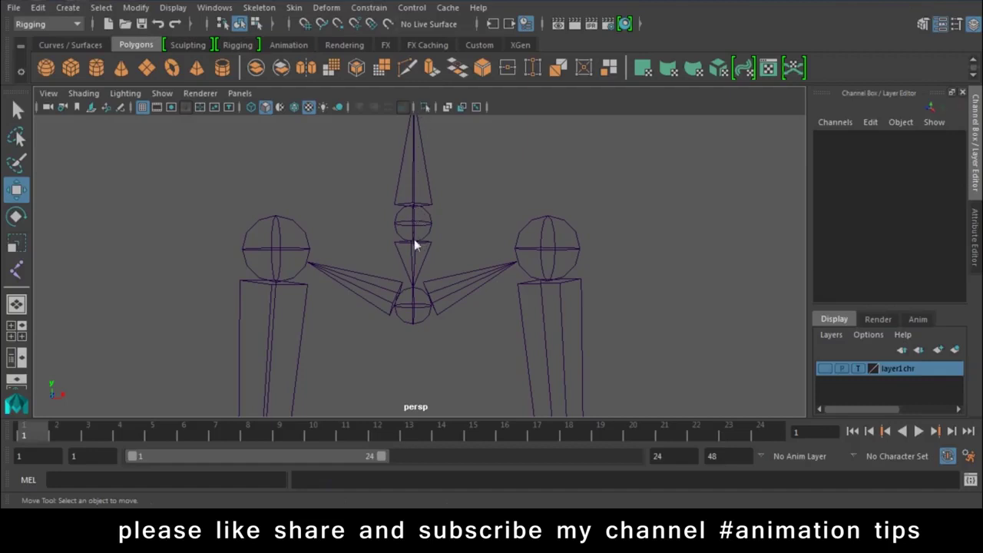
key(ctrl+z)
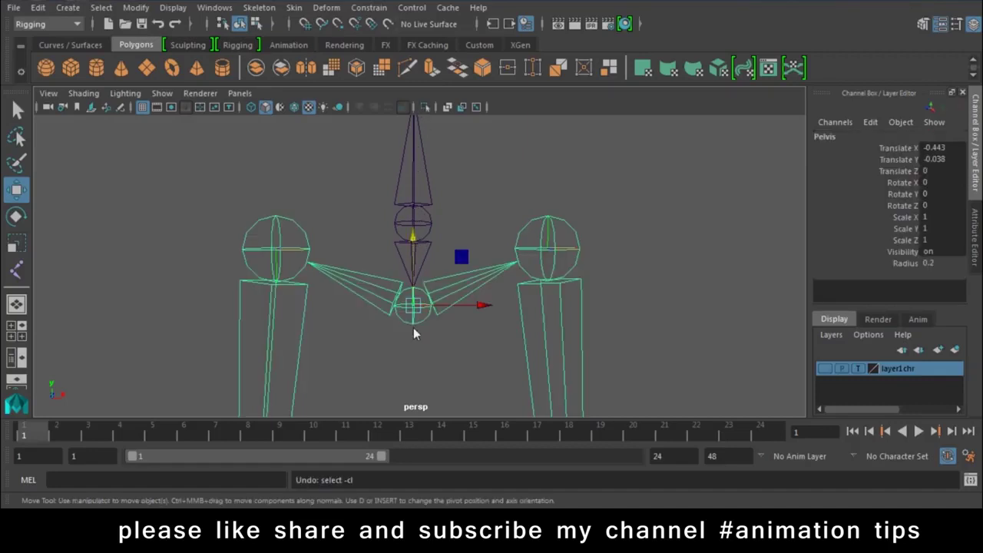
key(ctrl+z)
Step: Redo the hierarchy so Spine1 is parented under Pelvis
click(468, 264)
click(427, 224)
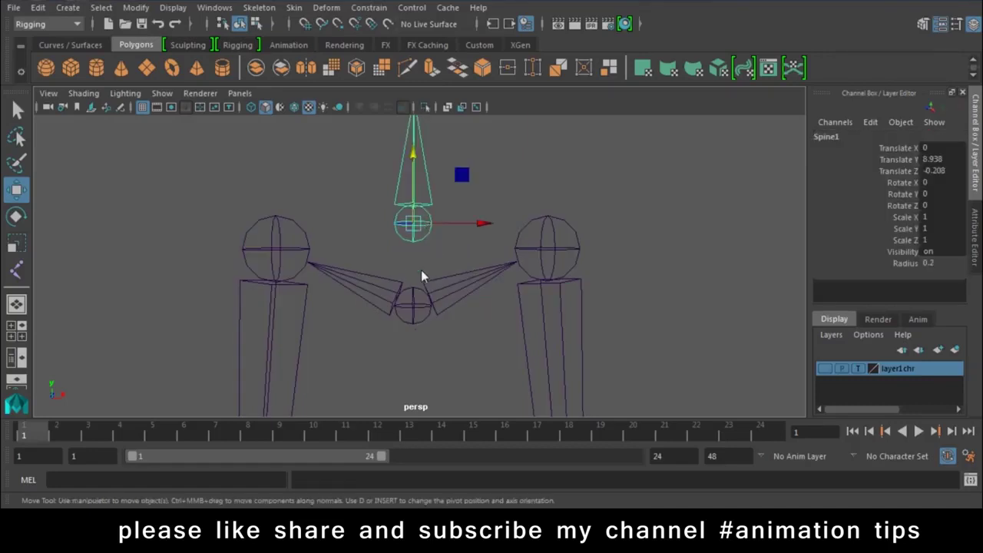
click(413, 307)
key(shift+z)
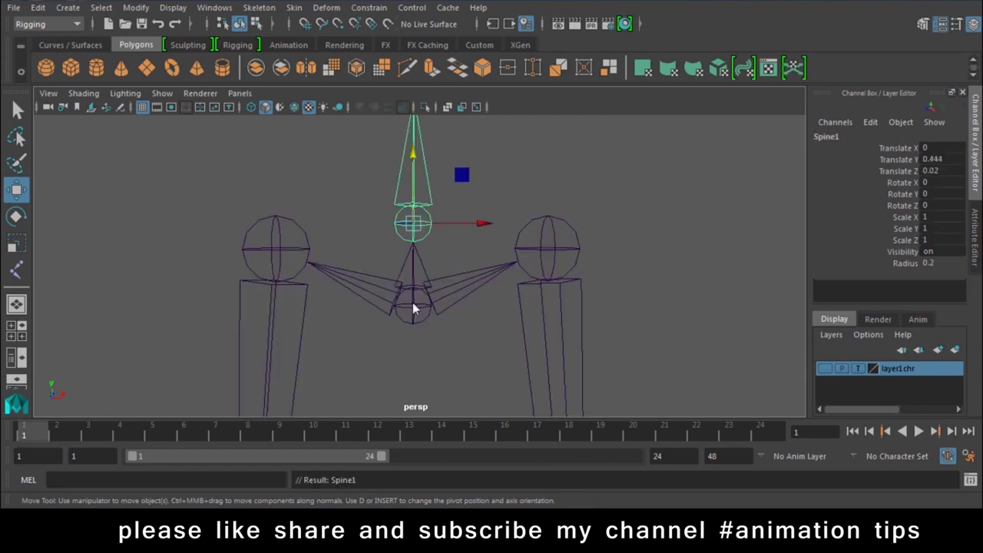
key(ctrl+z)
click(440, 384)
click(426, 313)
shift+click(432, 230)
key(p)
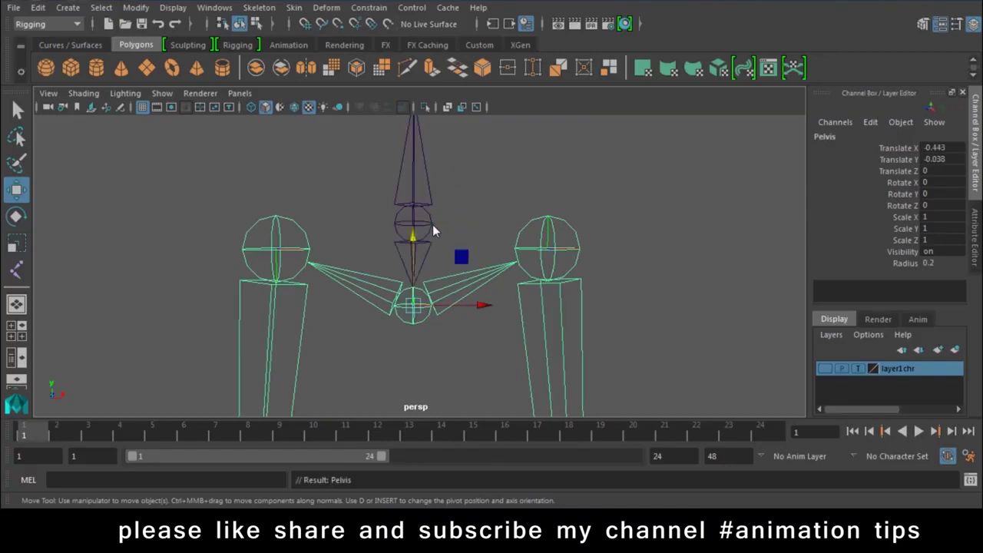
click(481, 204)
Step: Test-rotate Pelvis and Spine1 to check the hierarchy, undoing each rotation
click(427, 305)
key(e)
mouse_move(571, 330)
mouse_down()
mouse_move(448, 233)
mouse_move(374, 202)
mouse_move(408, 202)
mouse_move(720, 334)
mouse_move(287, 141)
mouse_up()
key(ctrl+z)
click(426, 203)
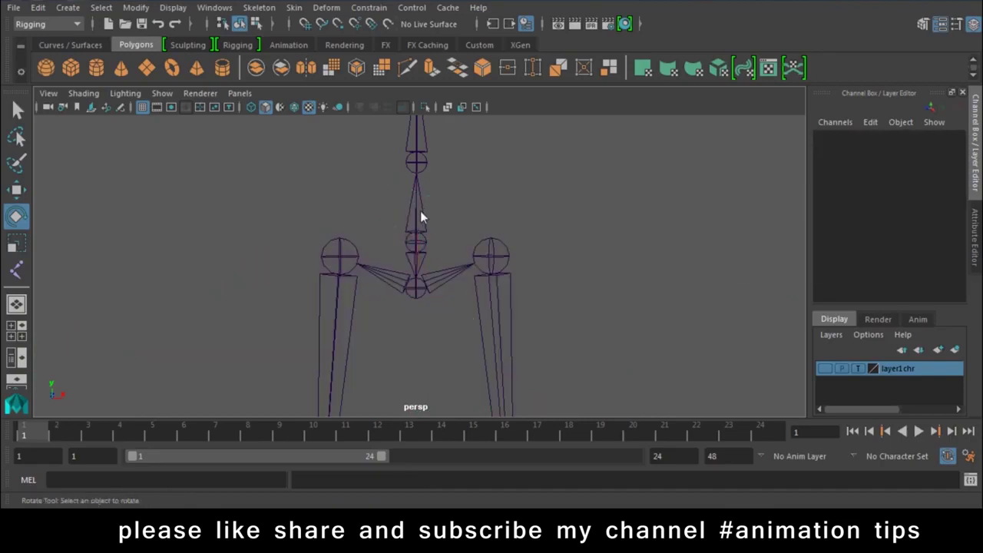
click(420, 211)
mouse_move(457, 201)
mouse_down()
mouse_move(414, 170)
mouse_move(431, 162)
mouse_up()
key(ctrl+z)
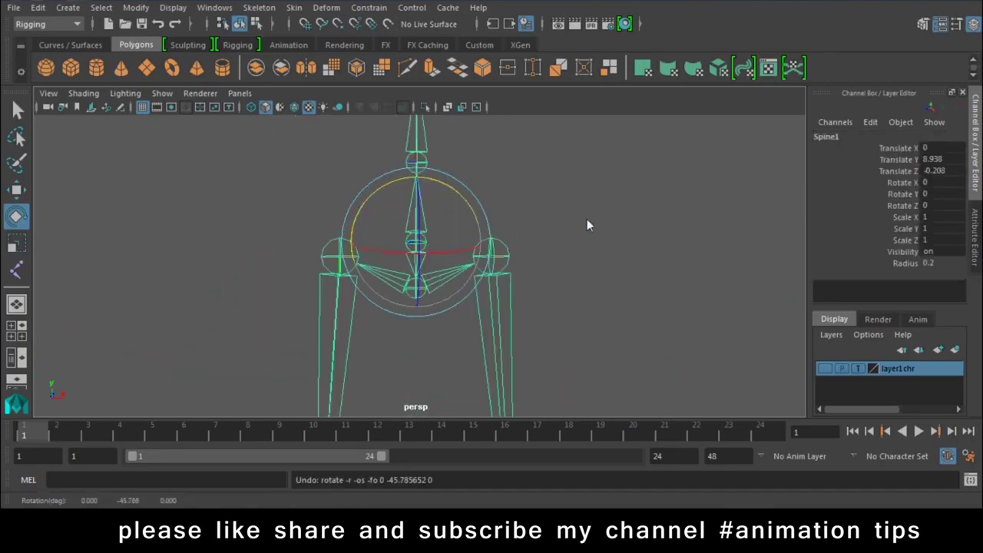
click(567, 205)
key(w)
Step: Return to the front view and show the character mesh layer again
alt+drag(567, 204, 265, 244)
key(space)
drag(511, 230, 512, 253)
click(824, 369)
scroll(453, 284, down, 3)
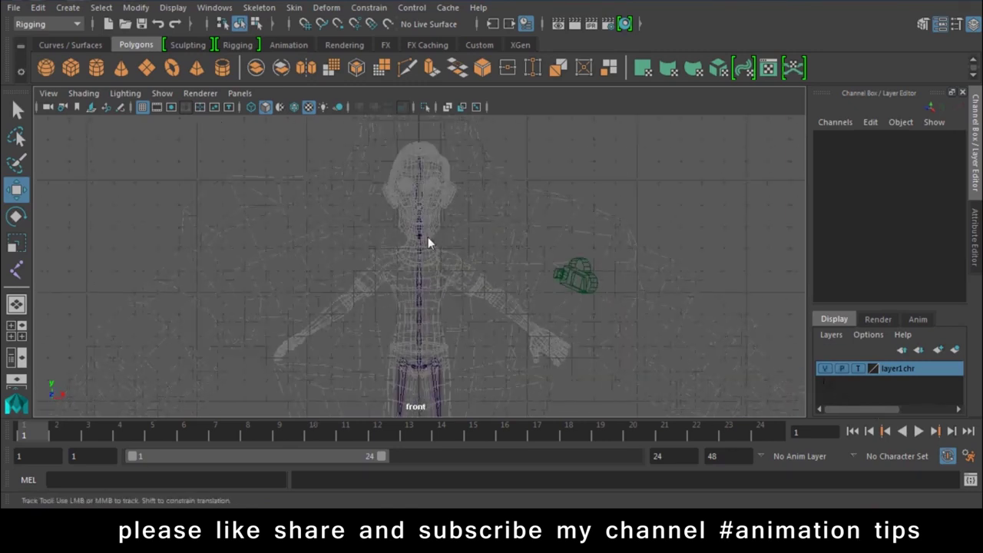
scroll(700, 380, up, 4)
scroll(542, 295, down, 5)
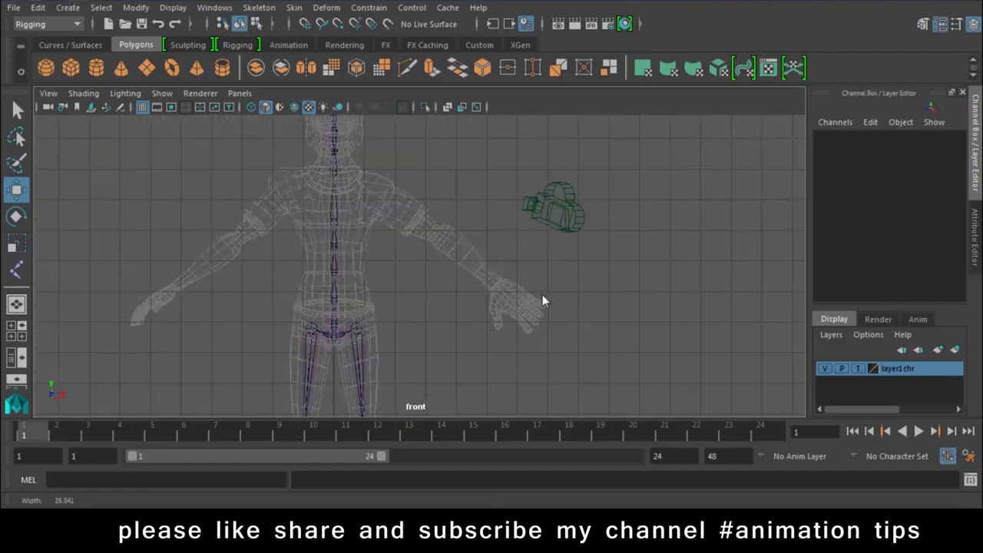
scroll(542, 294, up, 4)
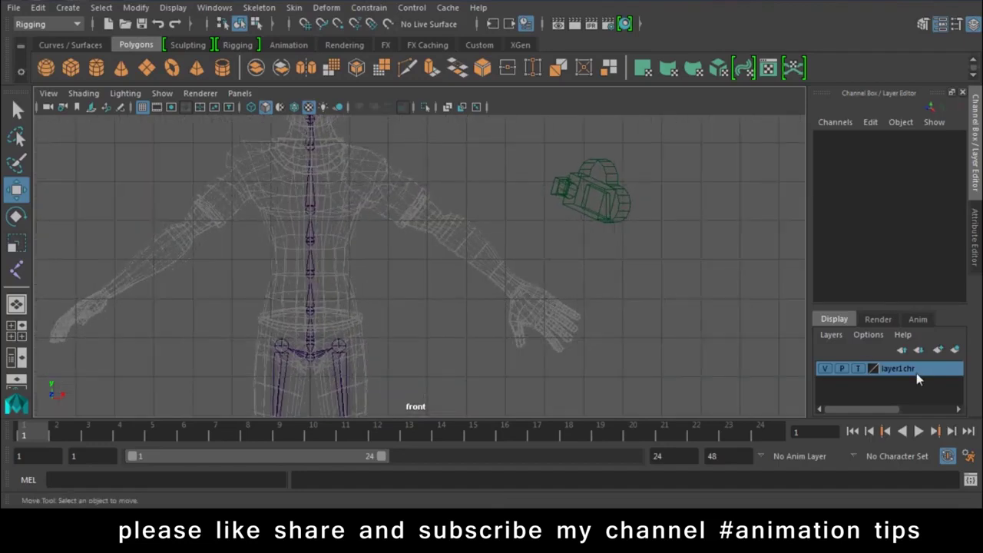
scroll(537, 319, down, 2)
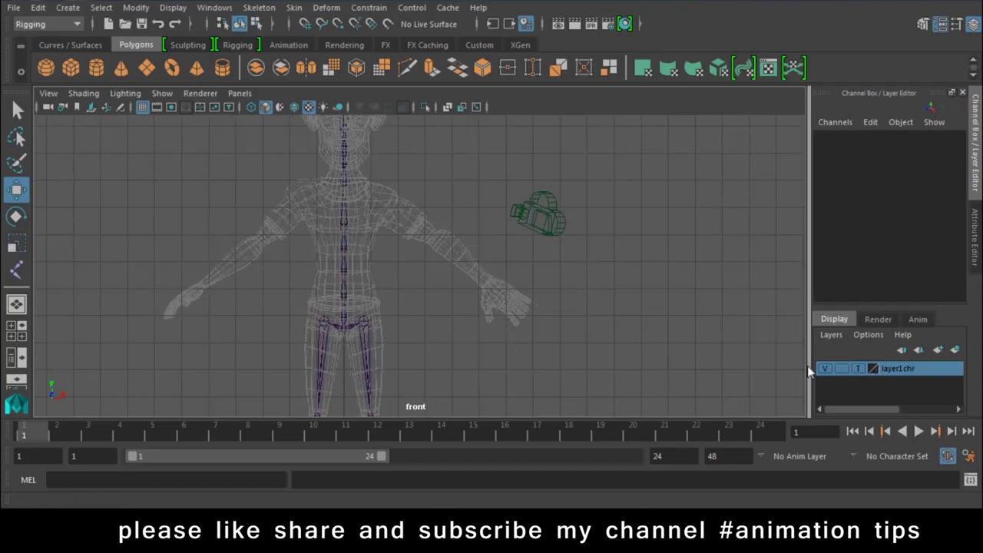
click(858, 369)
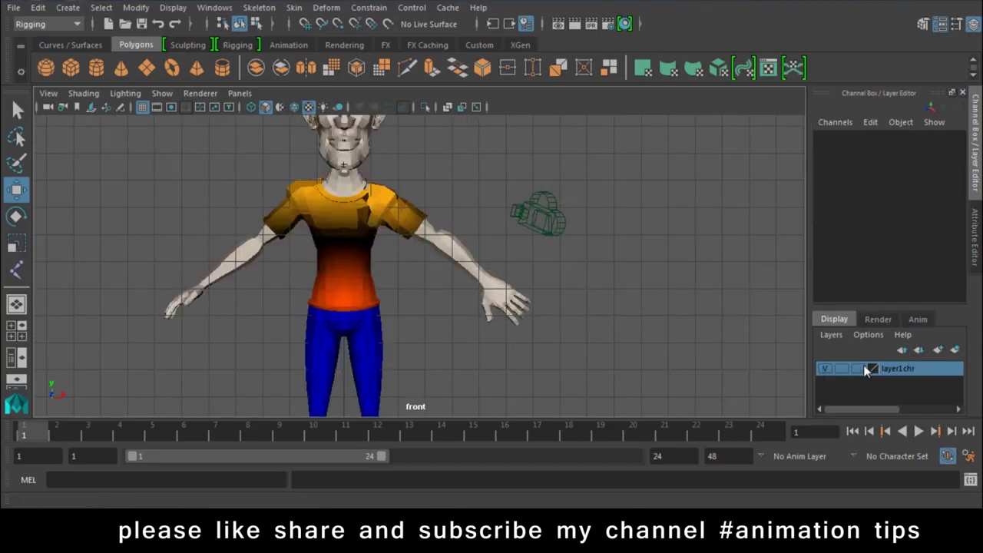
click(450, 251)
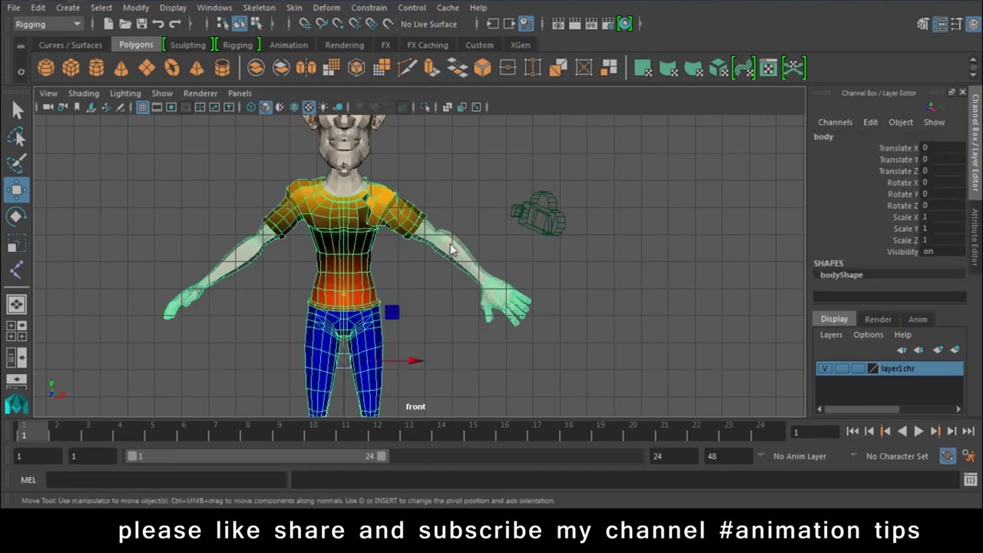
right_drag(450, 251, 450, 148)
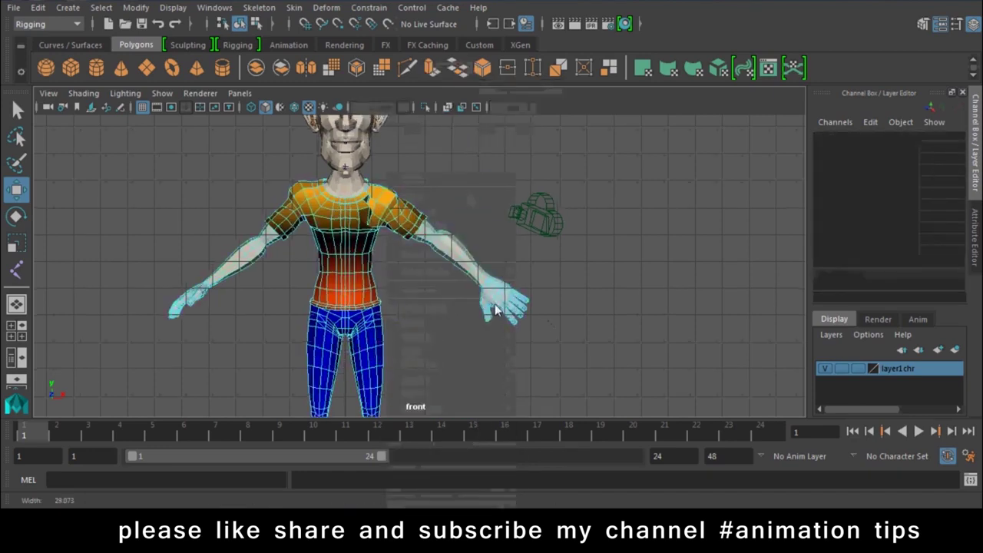
scroll(495, 303, down, 2)
scroll(538, 178, down, 2)
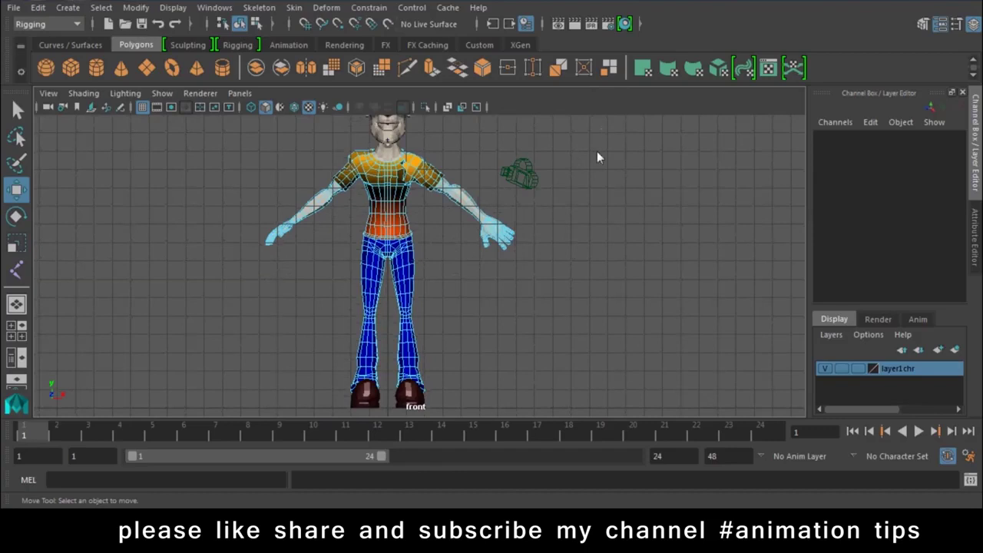
click(363, 243)
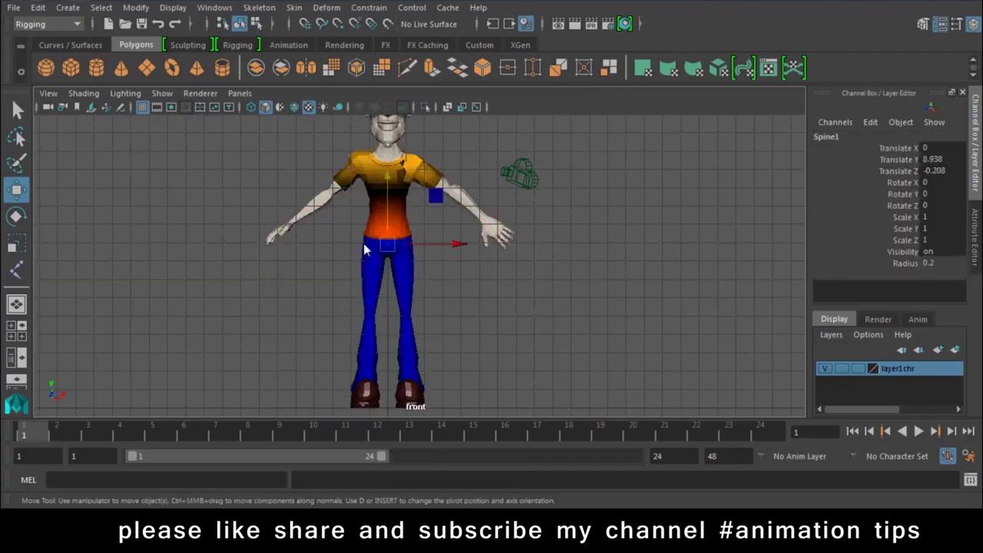
scroll(588, 408, up, 3)
click(588, 408)
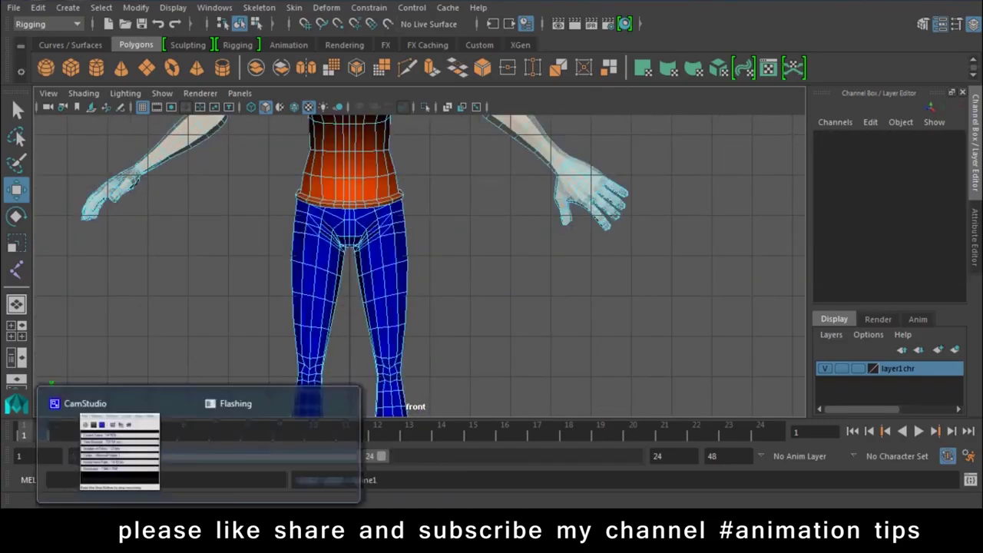
click(119, 452)
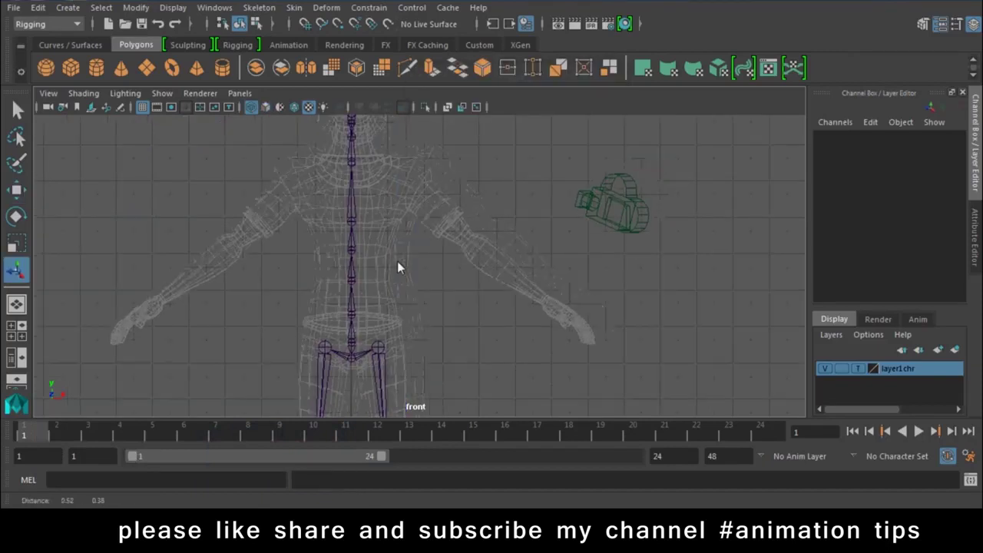
scroll(584, 400, up, 3)
Step: Start Create Joints in the top view, undoing a misplaced first arm joint
scroll(479, 265, up, 2)
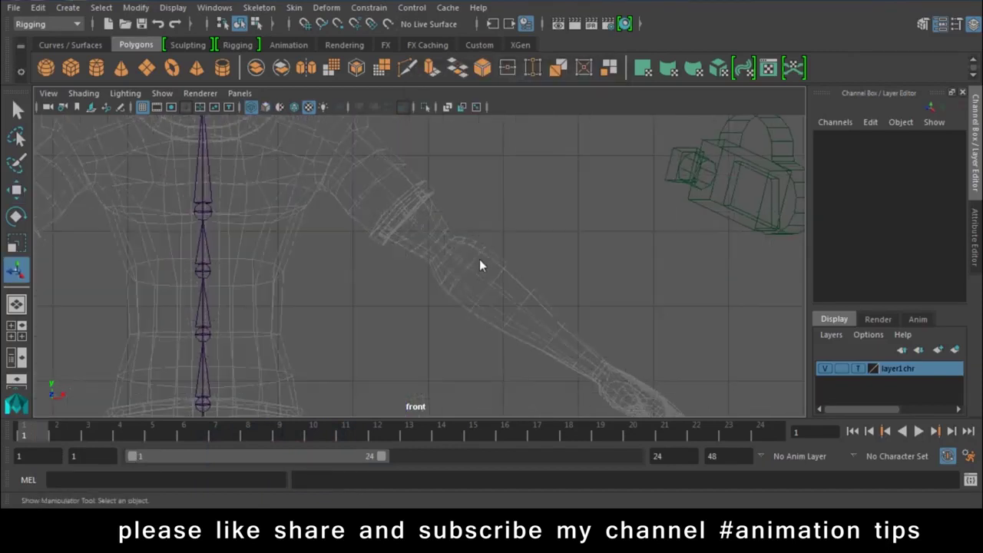
scroll(472, 307, down, 3)
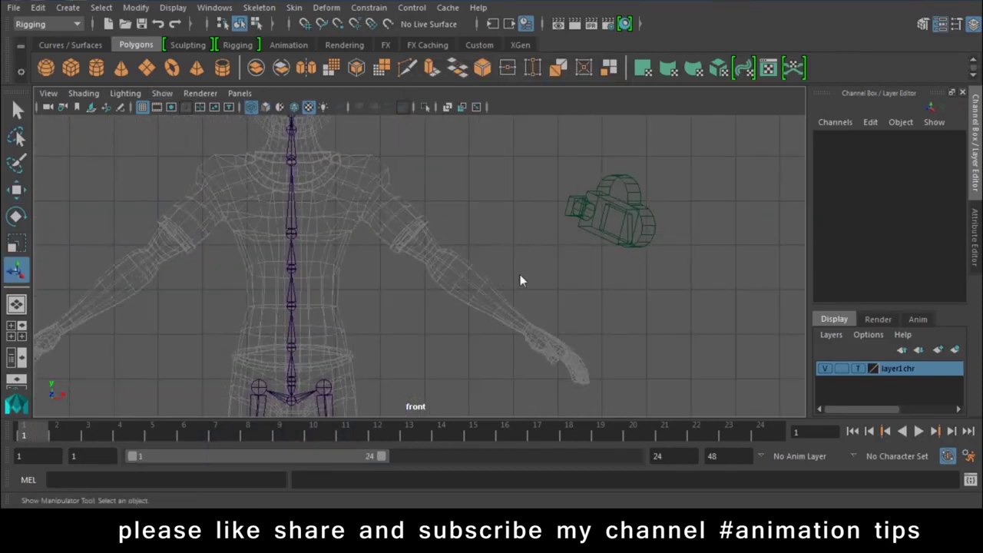
key(space)
drag(520, 274, 445, 276)
scroll(316, 300, up, 1)
scroll(295, 248, up, 4)
scroll(343, 299, down, 2)
scroll(337, 301, up, 1)
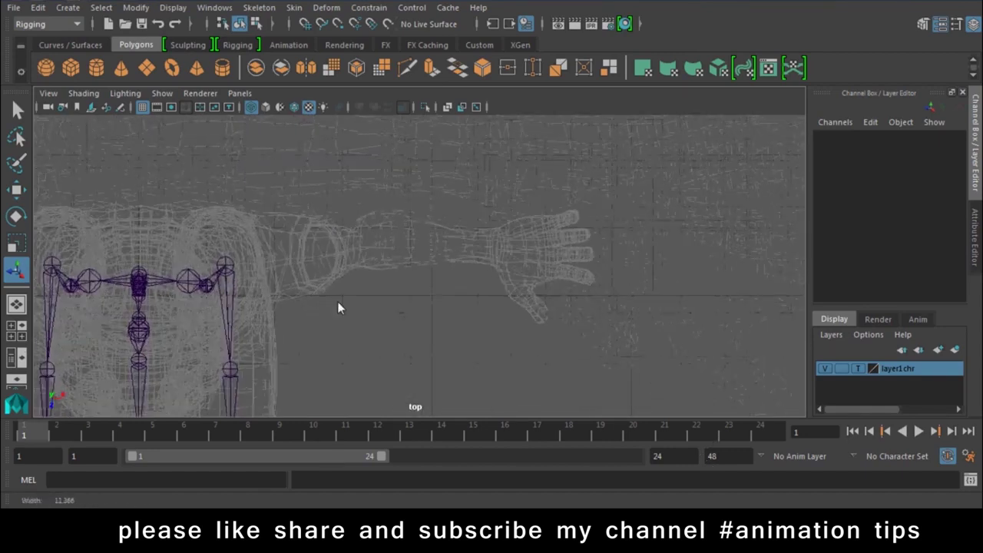
scroll(337, 301, up, 1)
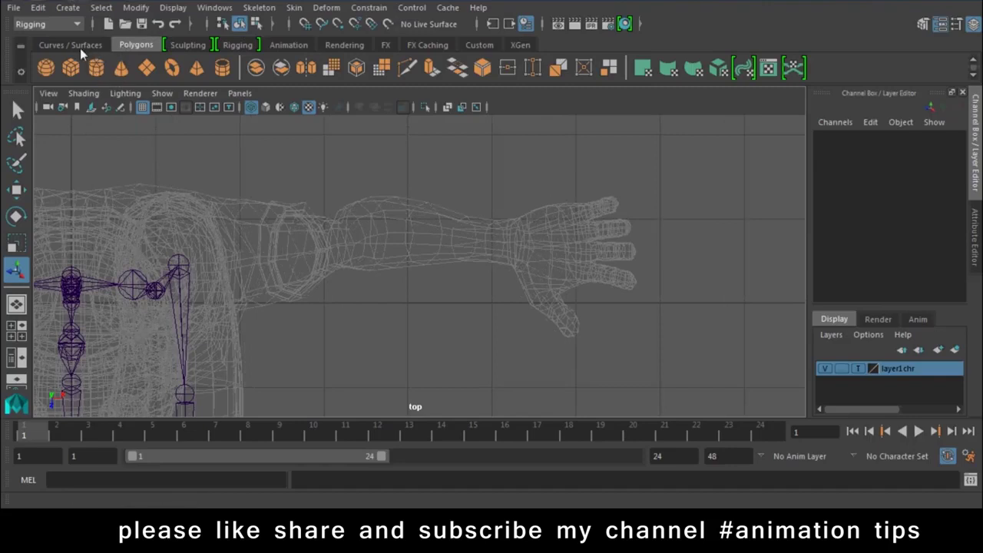
click(259, 7)
click(273, 41)
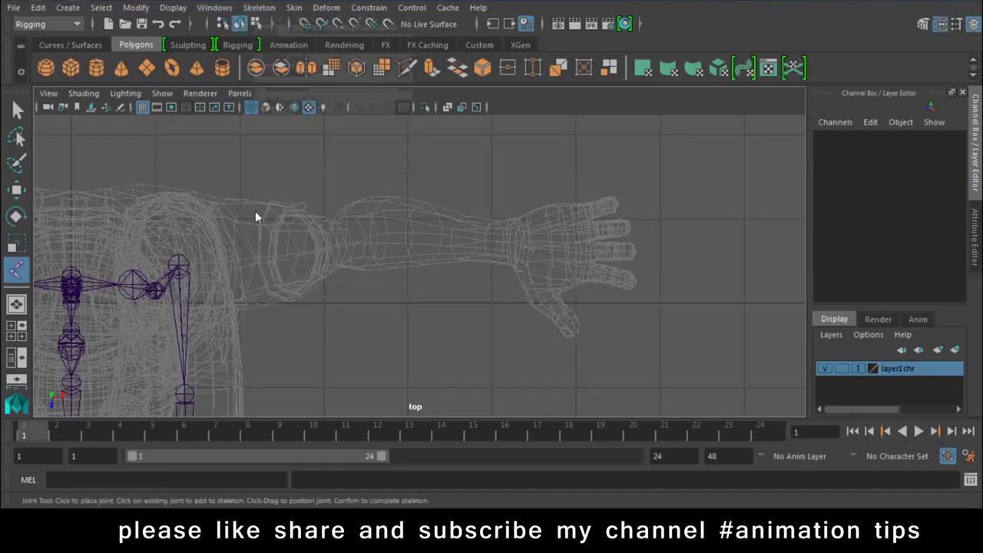
click(165, 254)
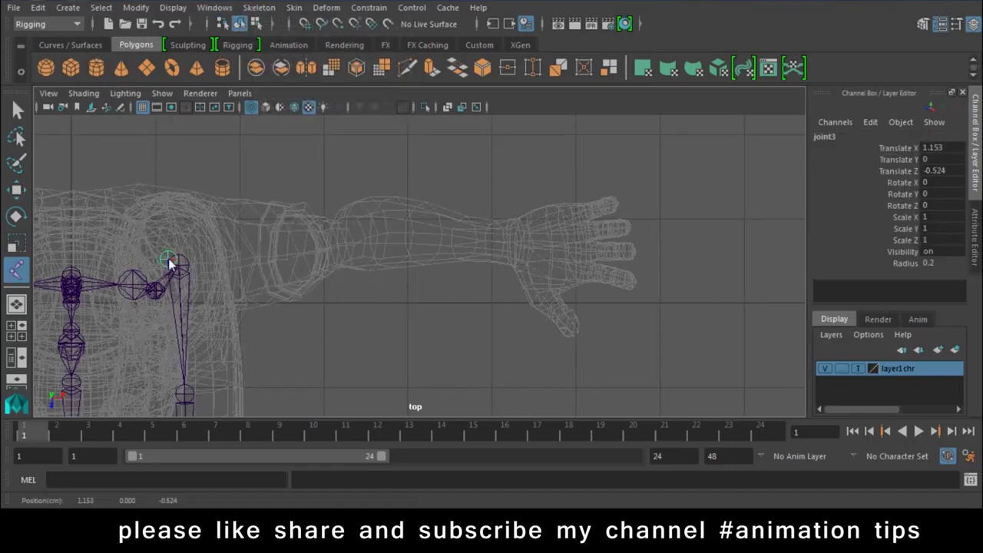
key(ctrl+z)
Step: In front view, place collarbone, shoulder, elbow and wrist joints to complete the arm chain
key(space)
drag(354, 235, 354, 259)
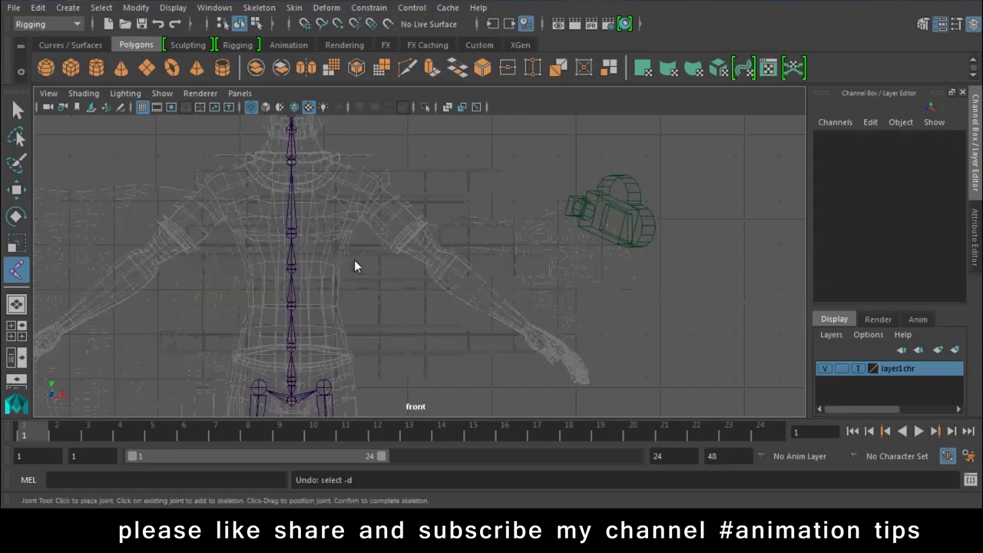
click(324, 198)
key(ctrl+z)
click(319, 191)
drag(367, 192, 372, 197)
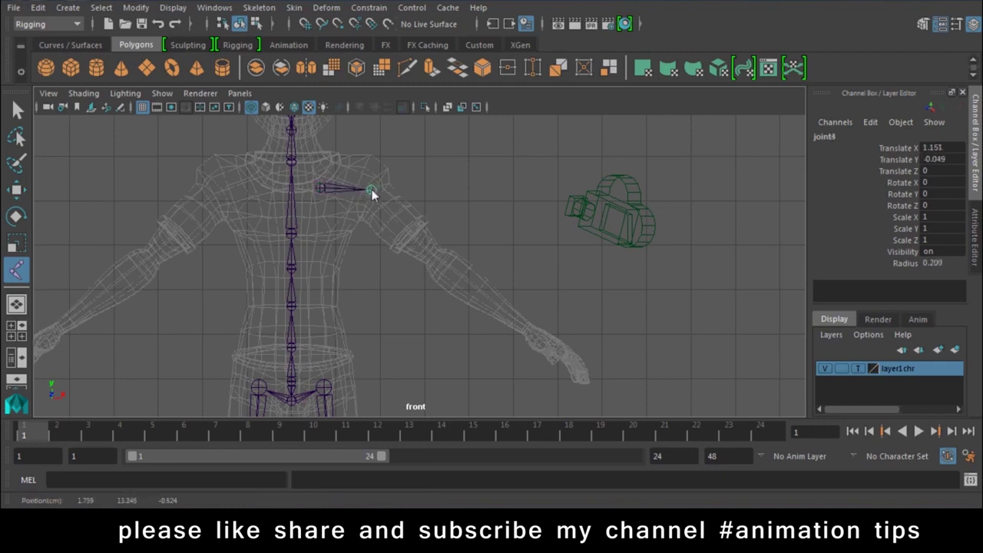
click(438, 258)
drag(538, 335, 531, 333)
key(Return)
key(w)
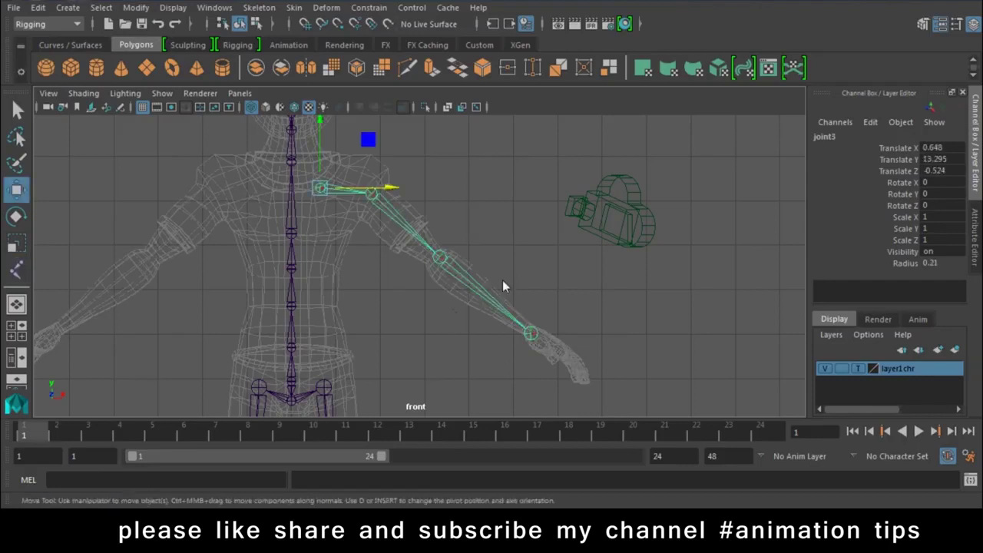
scroll(502, 280, up, 3)
click(407, 291)
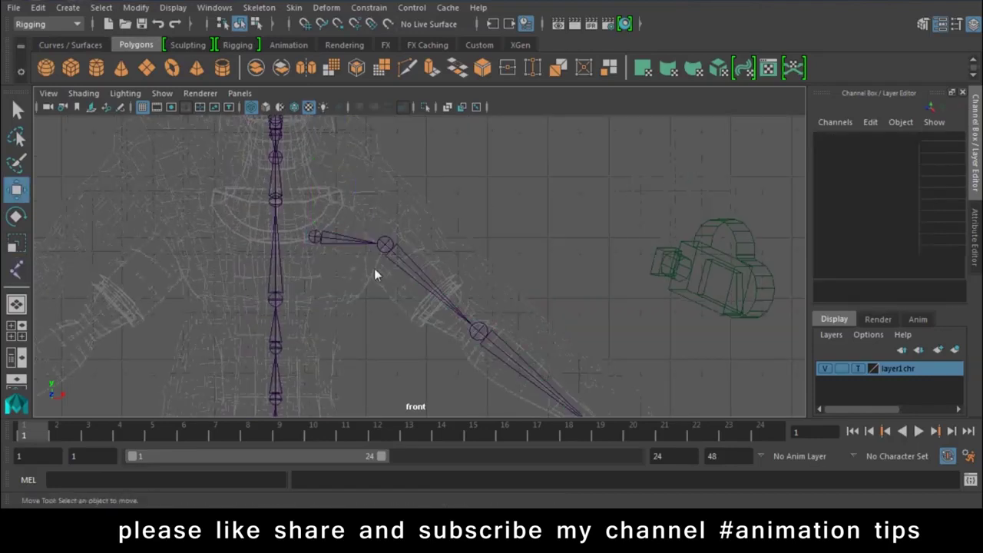
click(336, 233)
key(Down)
alt+middle_drag(432, 301, 432, 236)
key(Down)
click(544, 324)
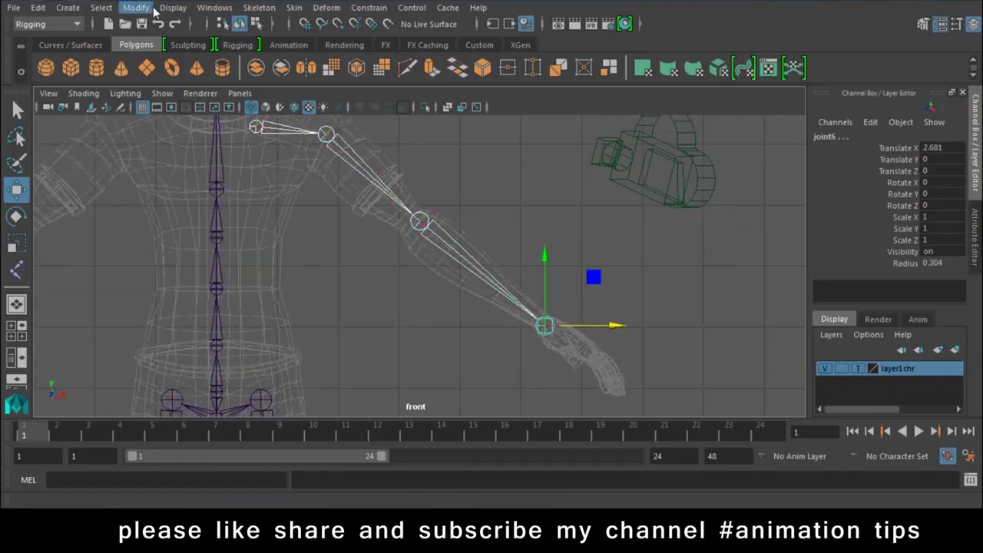
click(136, 8)
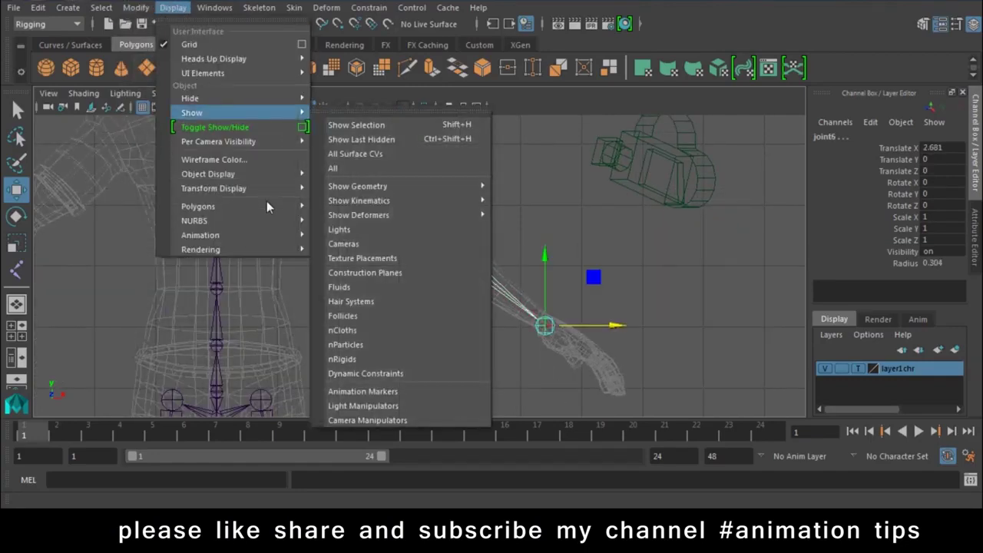
mouse_move(214, 188)
click(361, 200)
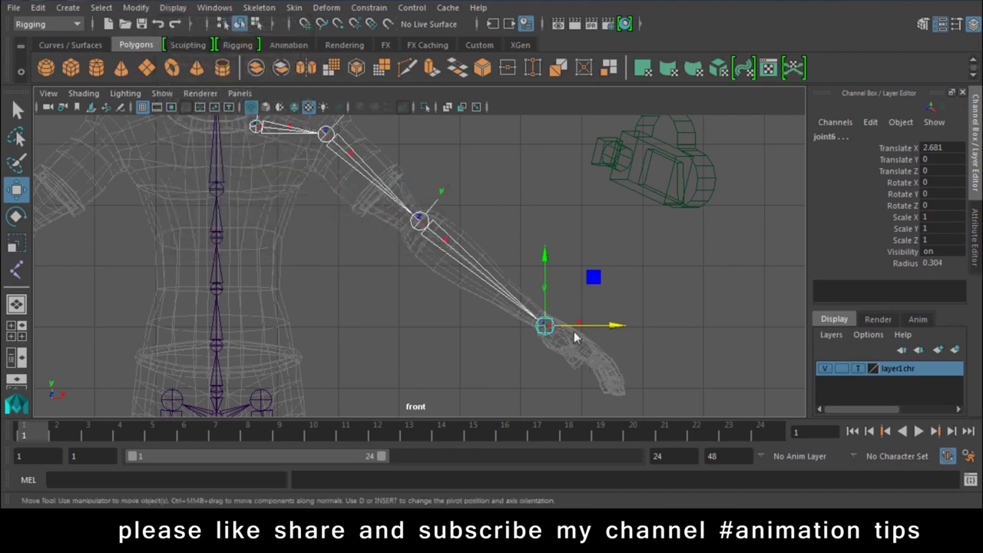
alt+middle_drag(451, 192, 403, 287)
click(504, 225)
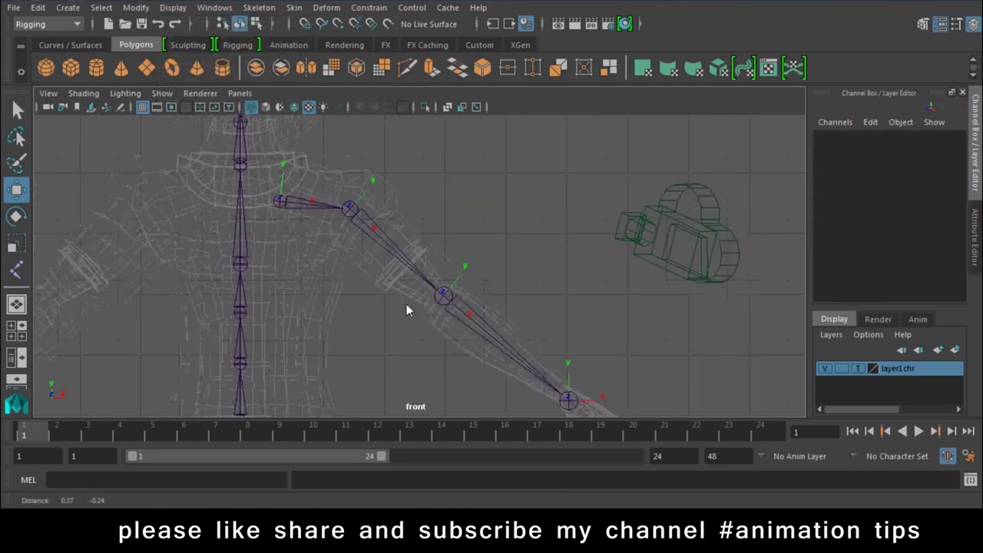
alt+middle_drag(505, 225, 546, 289)
shift+click(531, 292)
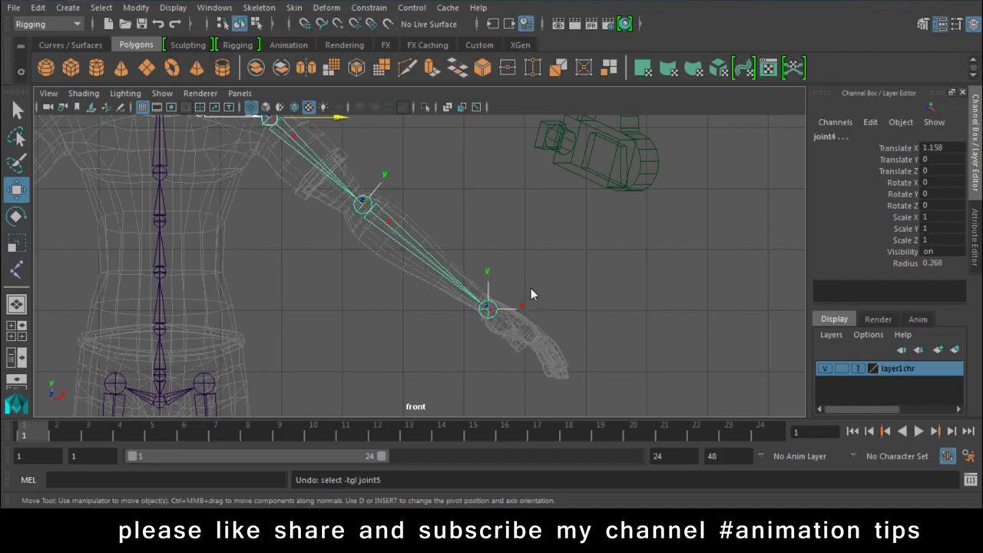
key(ctrl+z)
alt+middle_drag(417, 281, 479, 373)
click(550, 404)
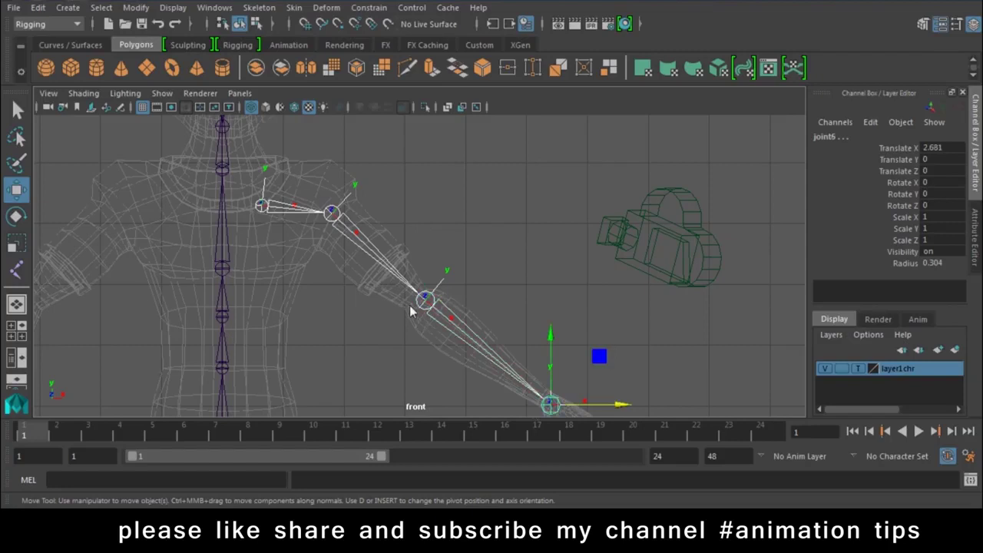
click(330, 217)
key(Up)
key(Down)
key(Down)
key(Down)
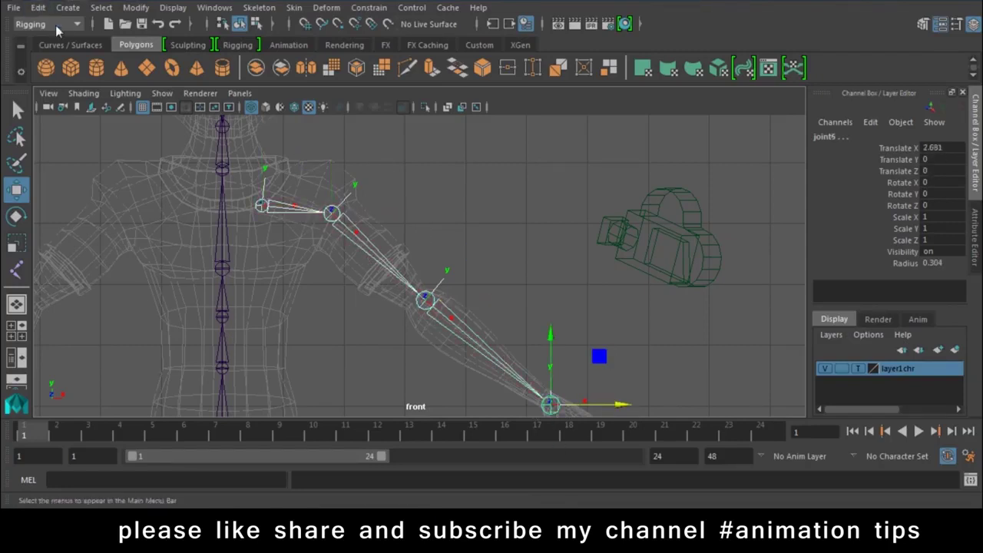
click(173, 8)
mouse_move(213, 188)
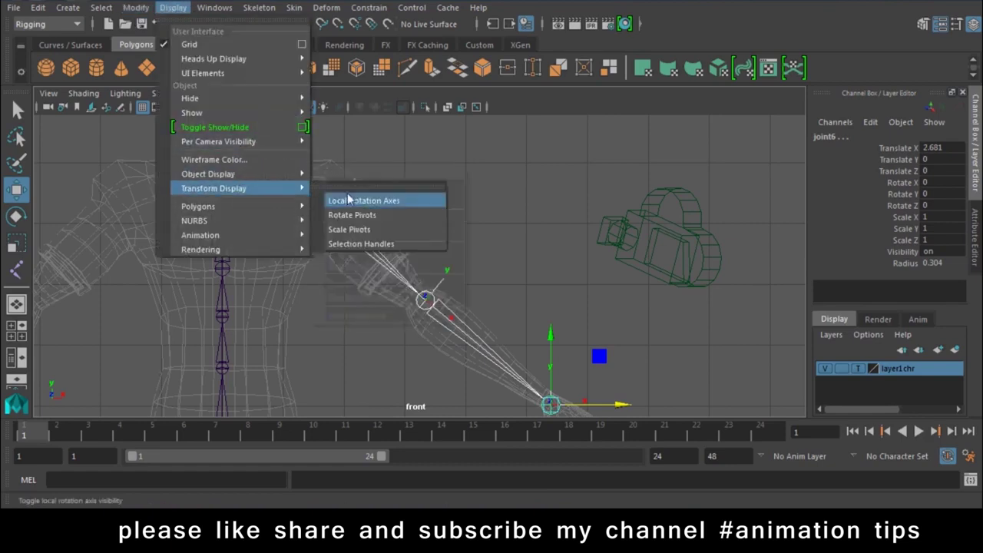
click(351, 198)
click(423, 244)
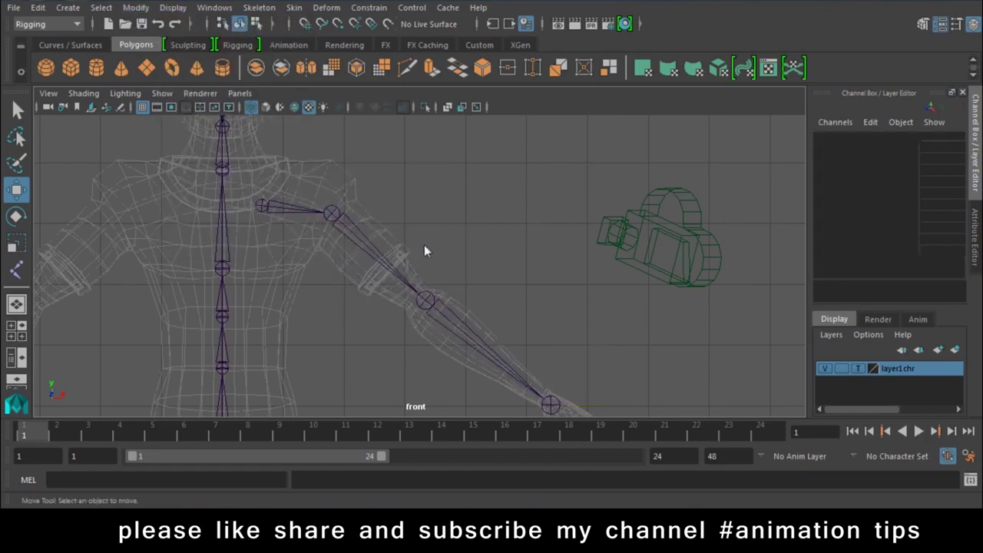
Step: Rename the clavicle joint L_clavicale_jt and the next arm joint L_forearm_jt
click(261, 205)
click(851, 137)
text(L_clavi)
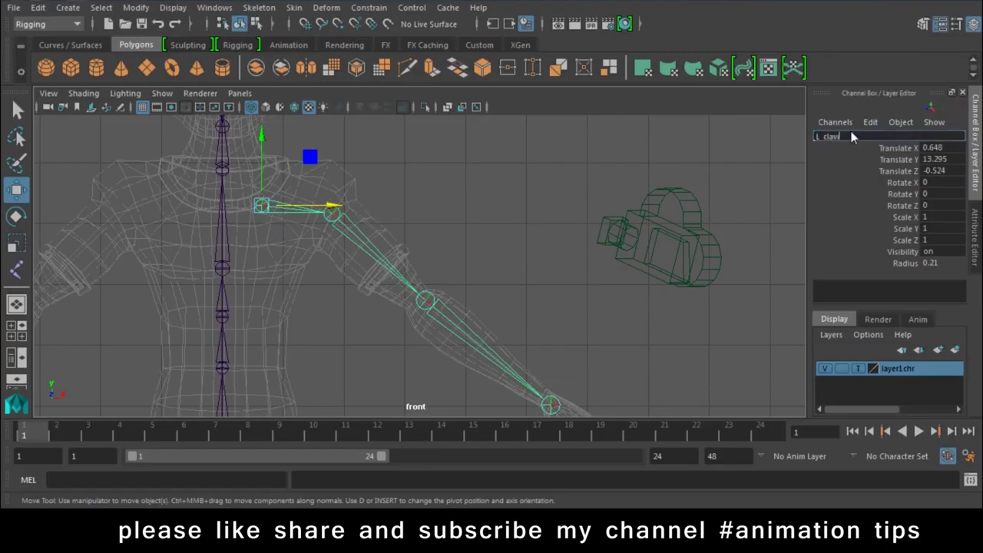
text(cal)
text(e_jt)
key(Return)
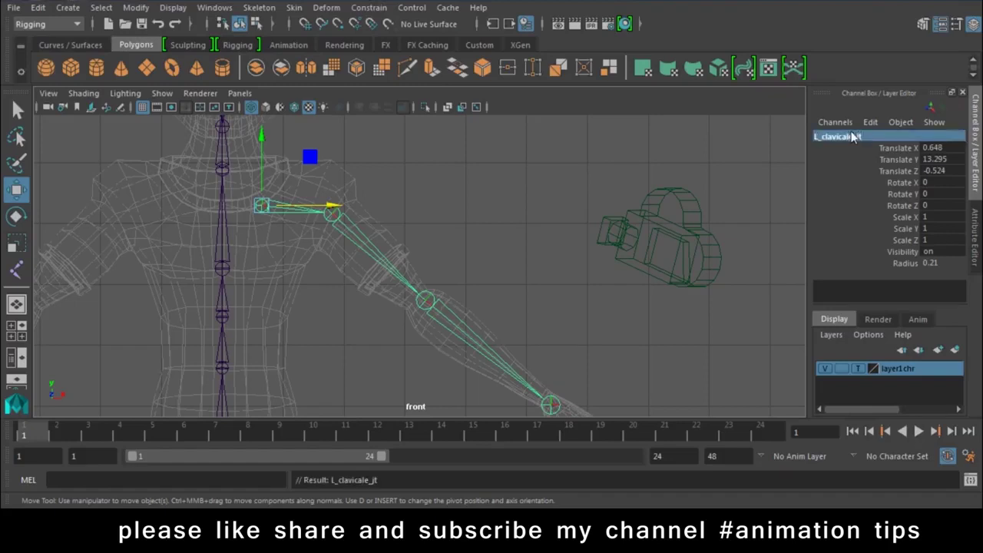
alt+middle_drag(590, 310, 556, 238)
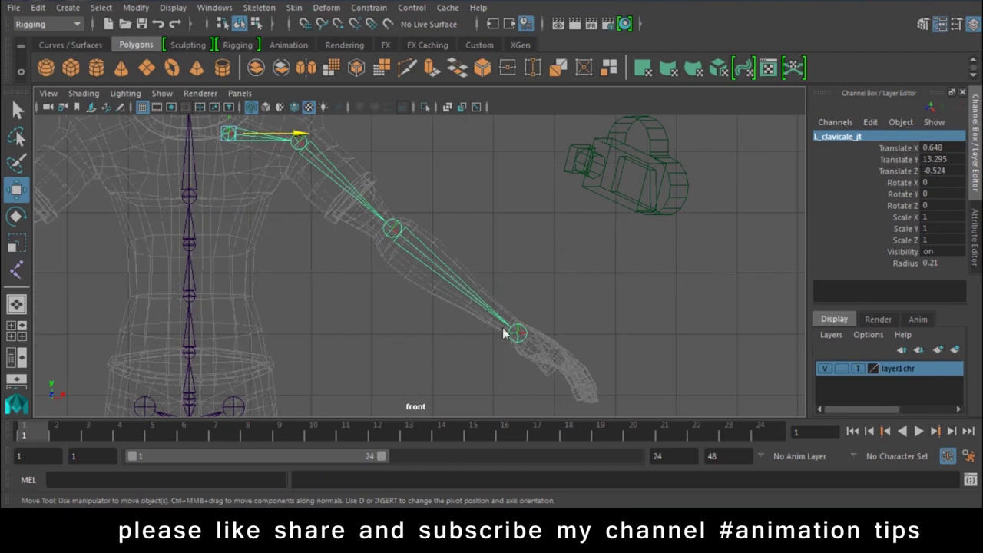
click(391, 228)
click(299, 141)
double_click(835, 136)
text(l_forarm)
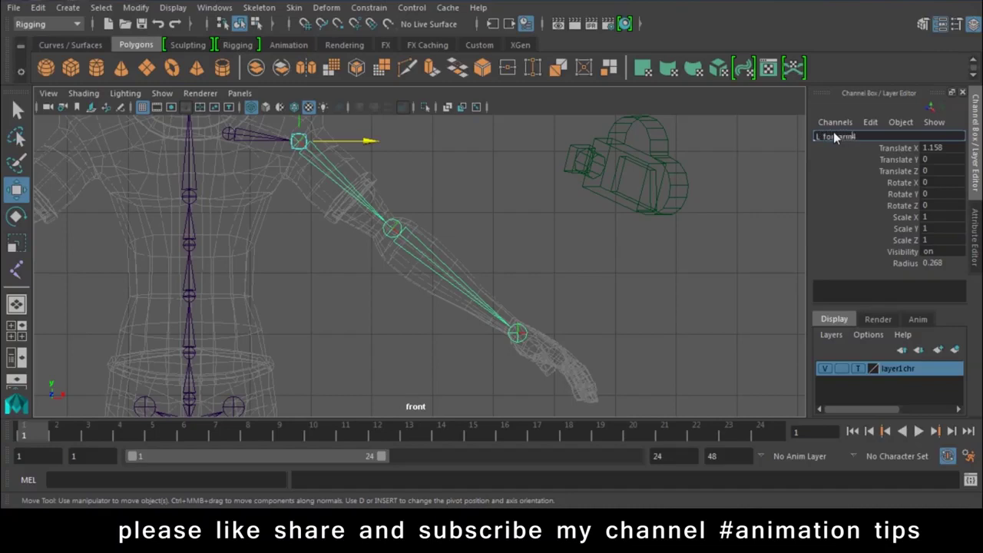
key(Return)
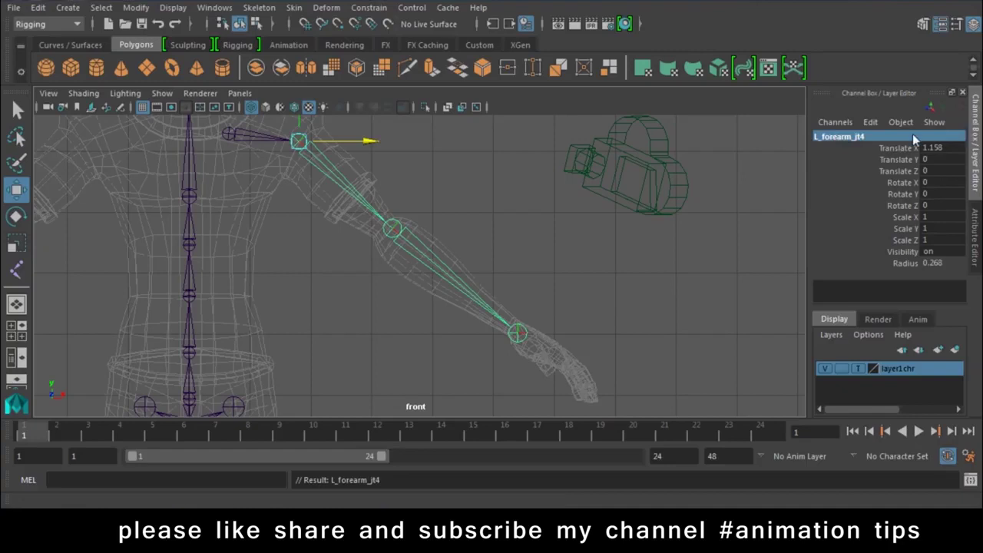
key(BackSpace)
text(L_forearm_jt4)
key(BackSpace)
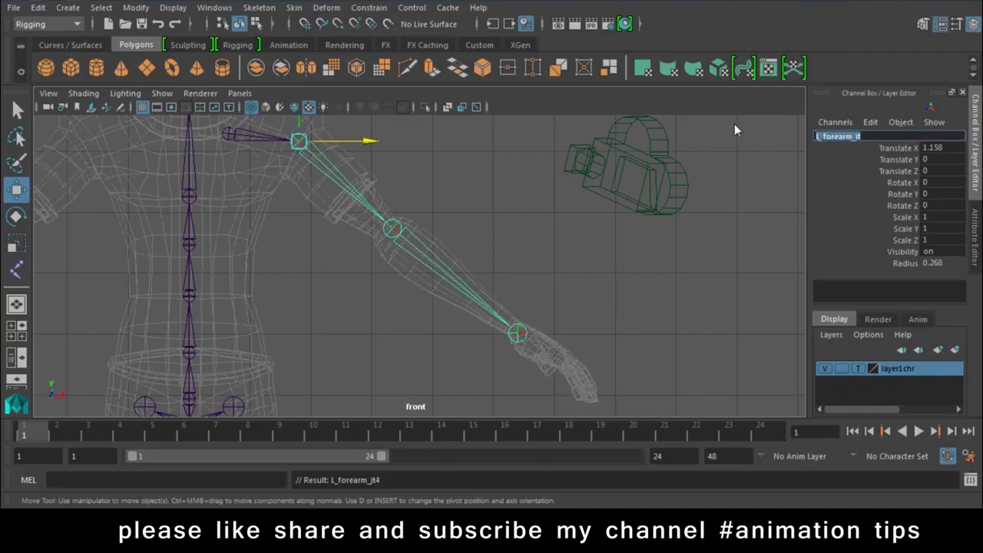
Step: Rename the elbow joint, then rename the wrist joint L_hand_jt
click(392, 228)
click(872, 136)
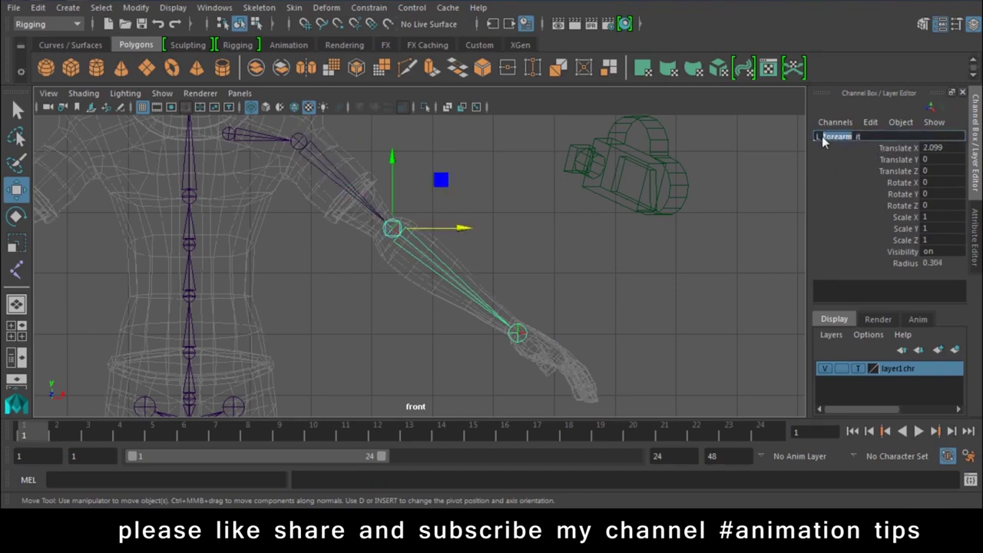
text(elbow)
key(Return)
click(518, 334)
click(831, 136)
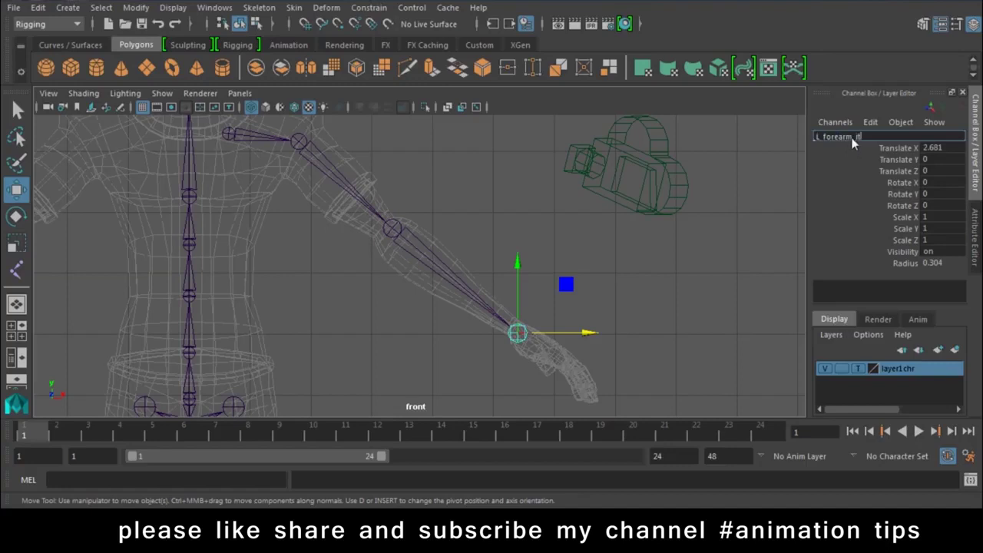
text(hand)
key(Return)
Step: Parent L_clavicale_jt under the Chest spine joint with P
click(650, 367)
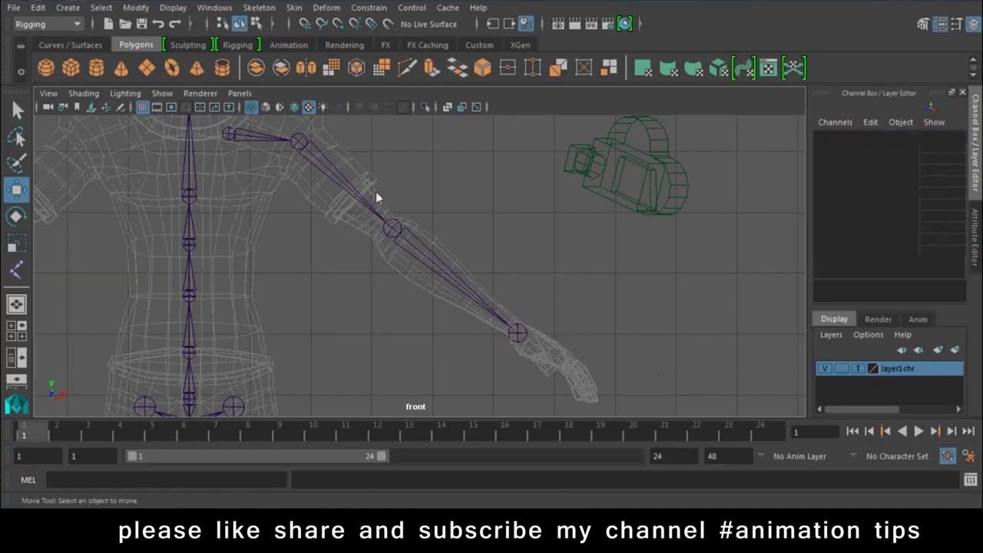
click(237, 131)
alt+middle_drag(265, 152, 508, 244)
click(438, 288)
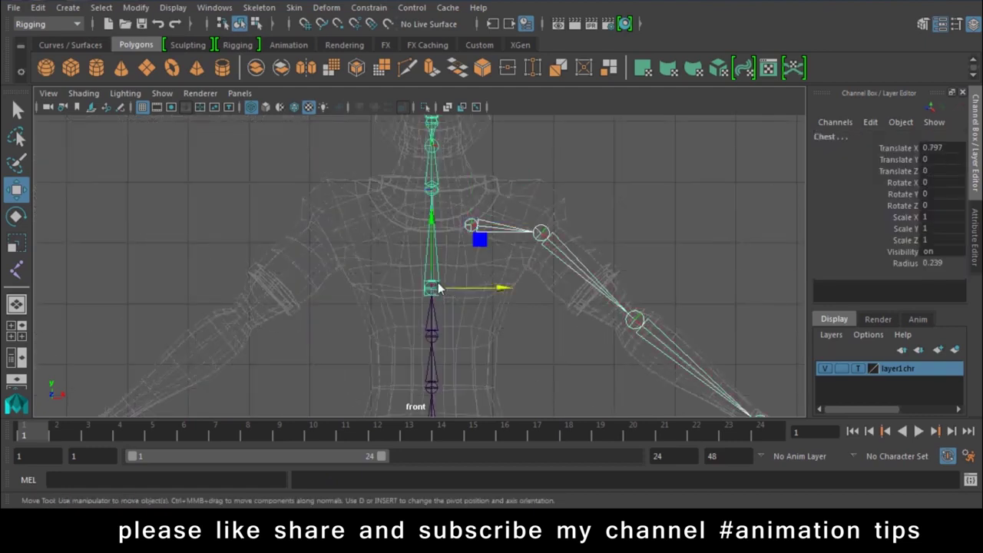
key(p)
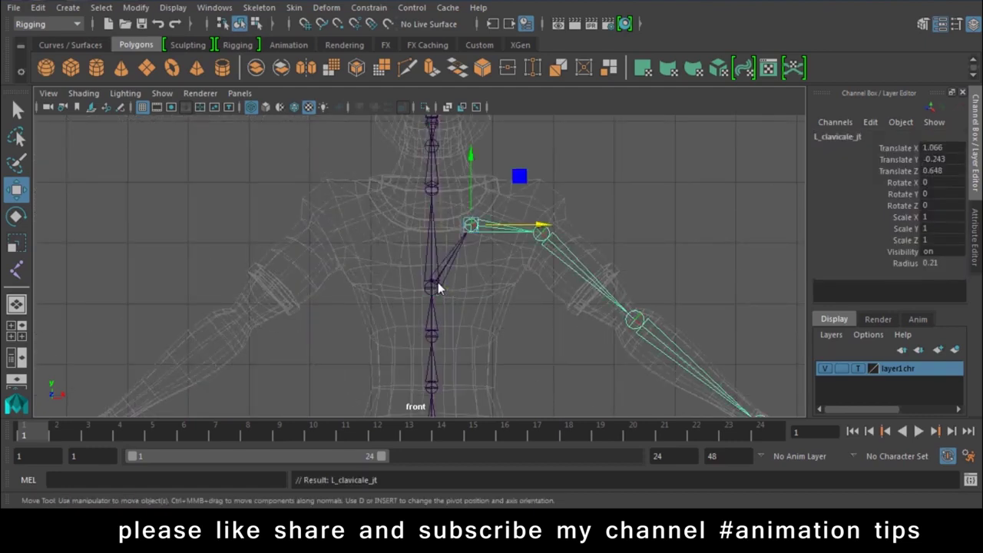
Step: Reselect L_clavicale_jt to check the new link and zoom over the skeleton
click(476, 232)
click(478, 226)
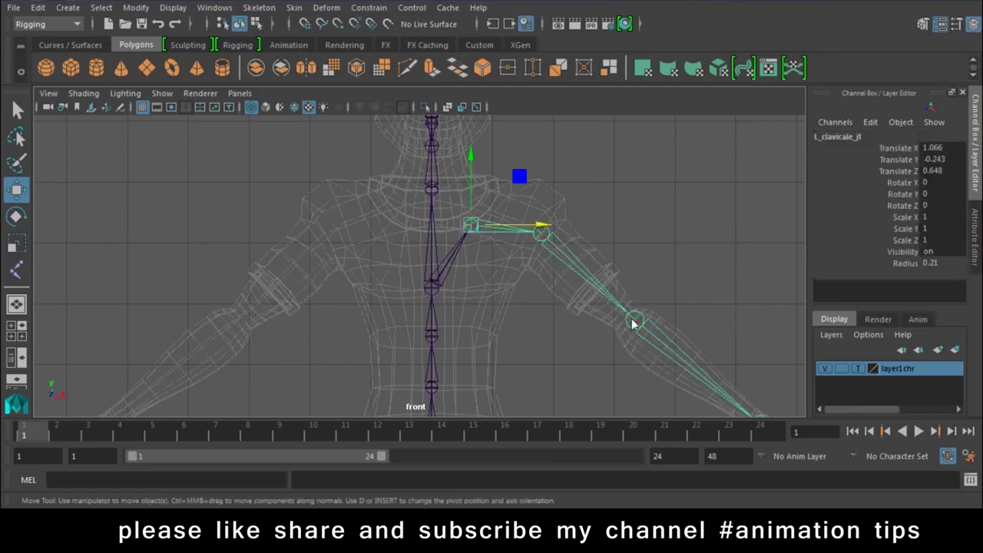
scroll(507, 218, up, 3)
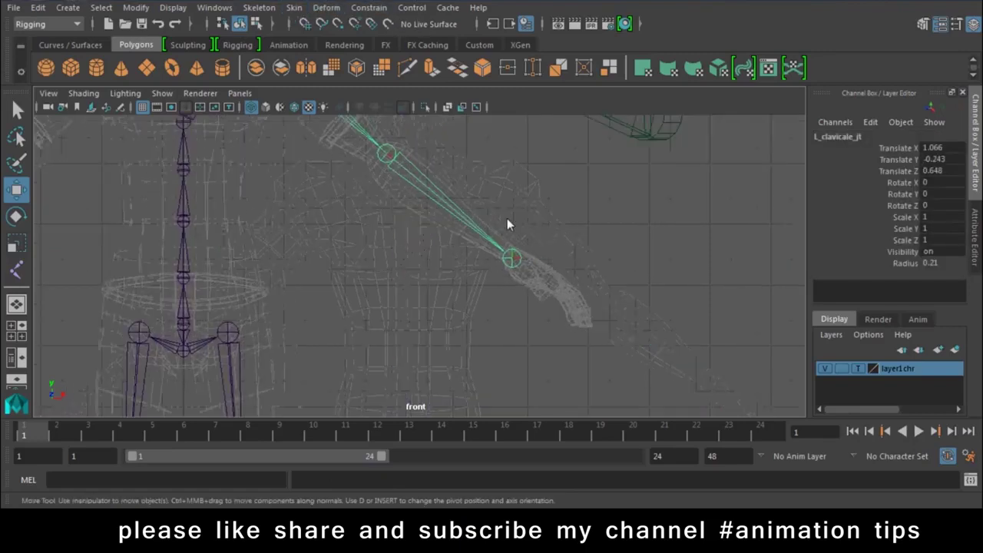
scroll(253, 236, down, 5)
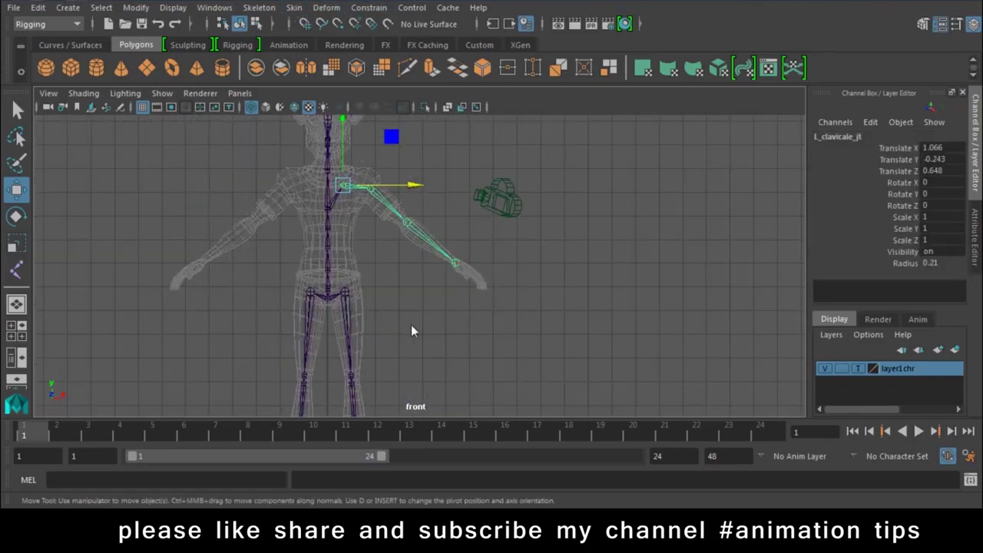
scroll(369, 299, up, 2)
click(491, 342)
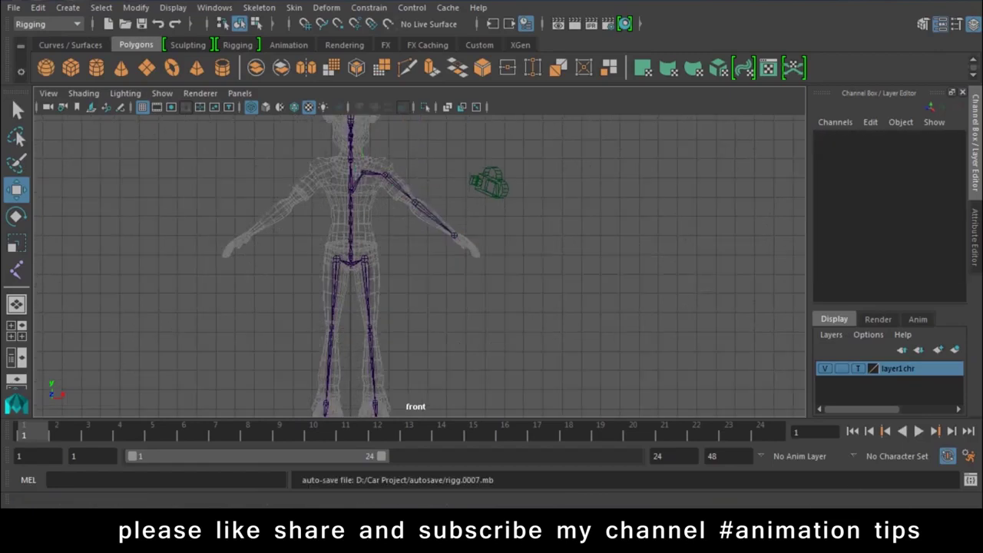
click(894, 431)
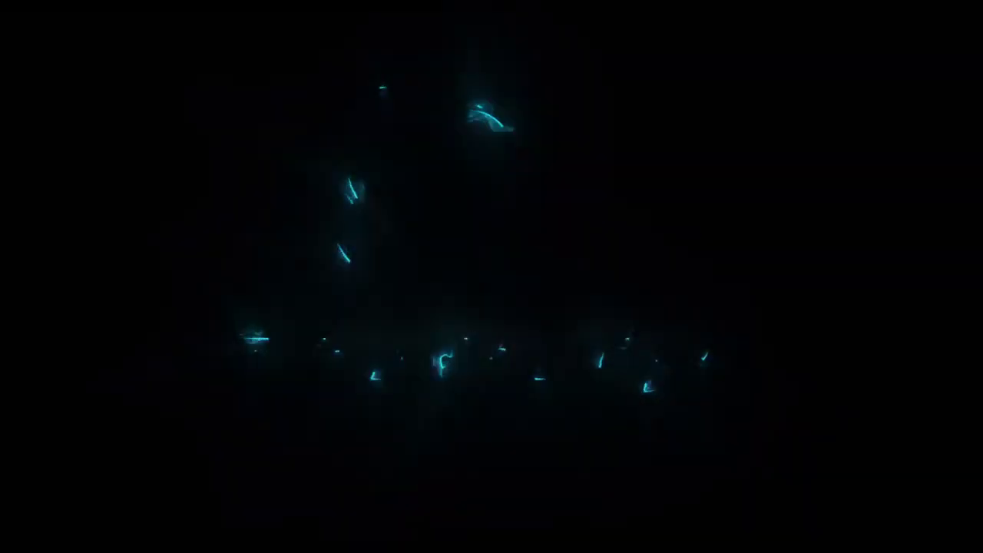